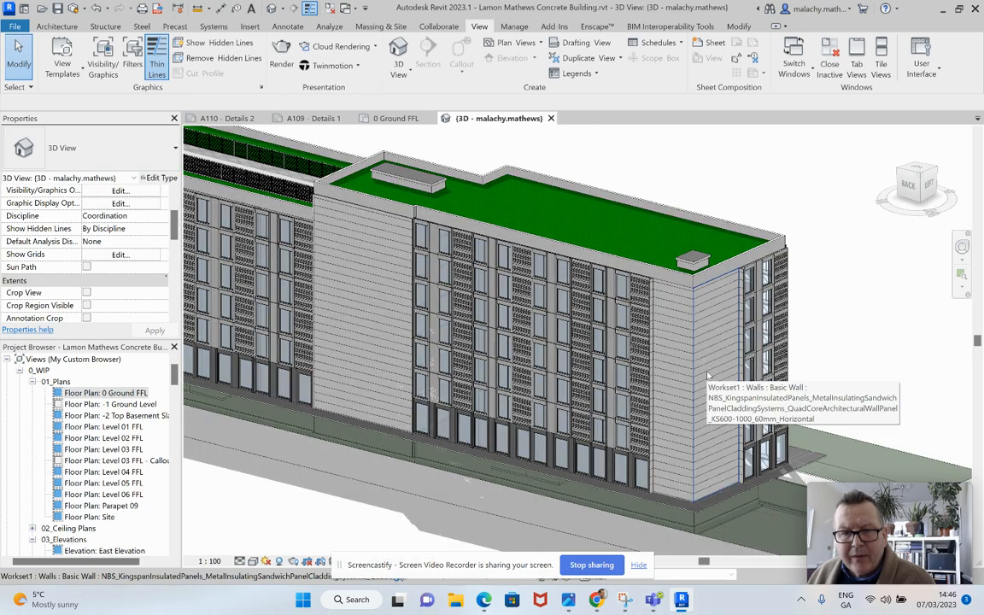
Step: Examine the concrete building's facades, roof and ground-level corner from several sides in the 3D view
{"action": "middle_click_drag", "start_coordinate": [418, 361], "coordinate": [705, 437]}
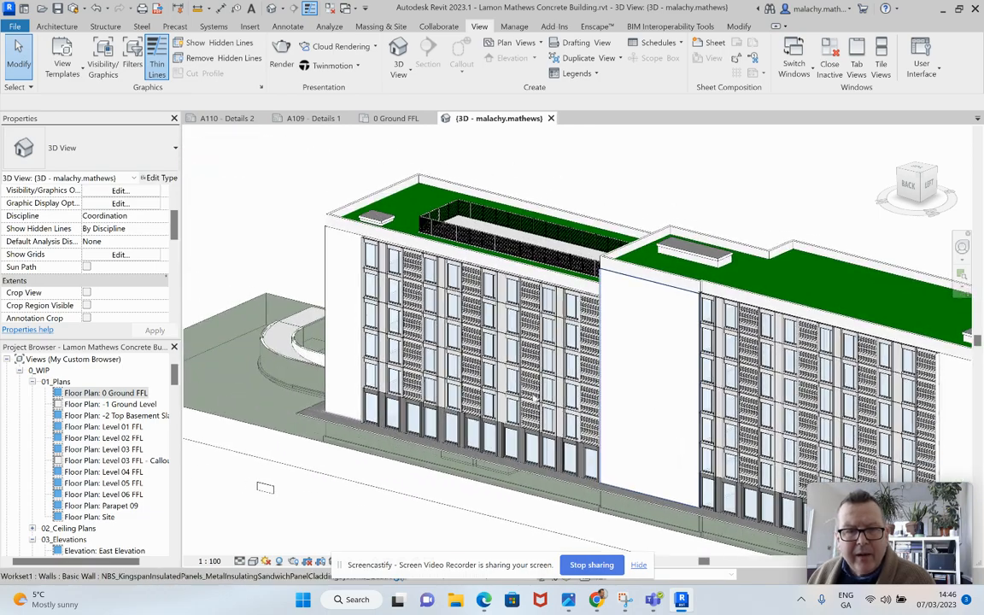
{"action": "mouse_move", "coordinate": [593, 358]}
{"action": "middle_mouse_down", "text": "shift"}
{"action": "mouse_move", "coordinate": [353, 367]}
{"action": "mouse_move", "coordinate": [322, 251]}
{"action": "middle_mouse_up", "text": "shift"}
{"action": "scroll", "coordinate": [442, 472], "scroll_direction": "up", "scroll_amount": 6}
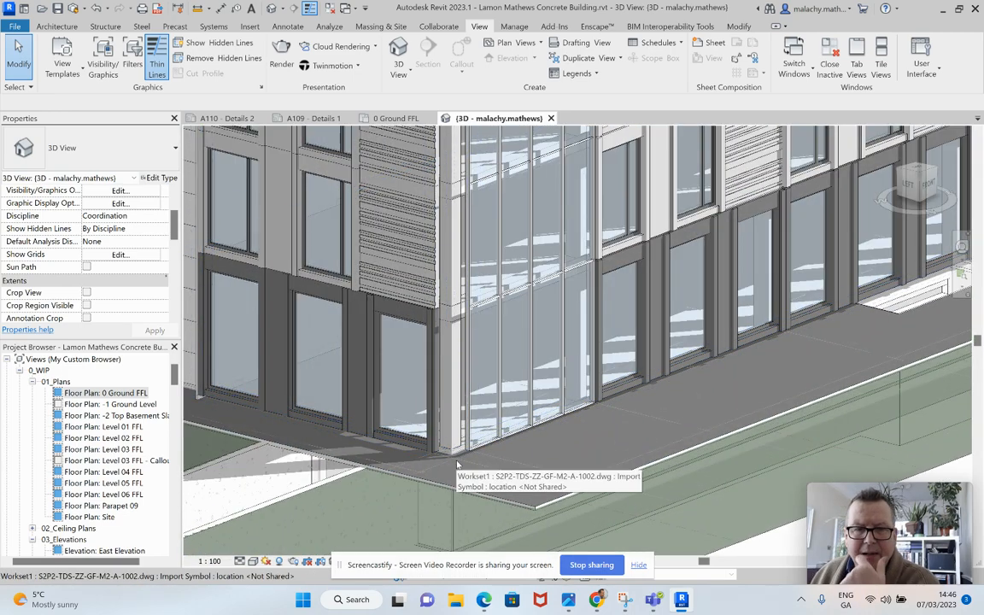
{"action": "scroll", "coordinate": [458, 464], "scroll_direction": "down", "scroll_amount": 6}
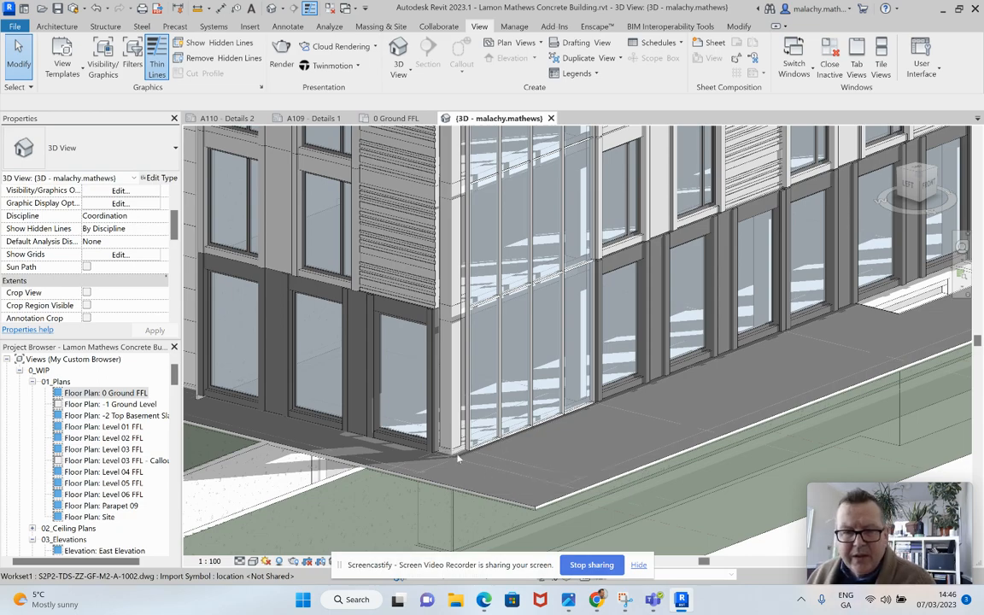
{"action": "scroll", "coordinate": [600, 433], "scroll_direction": "down", "scroll_amount": 2}
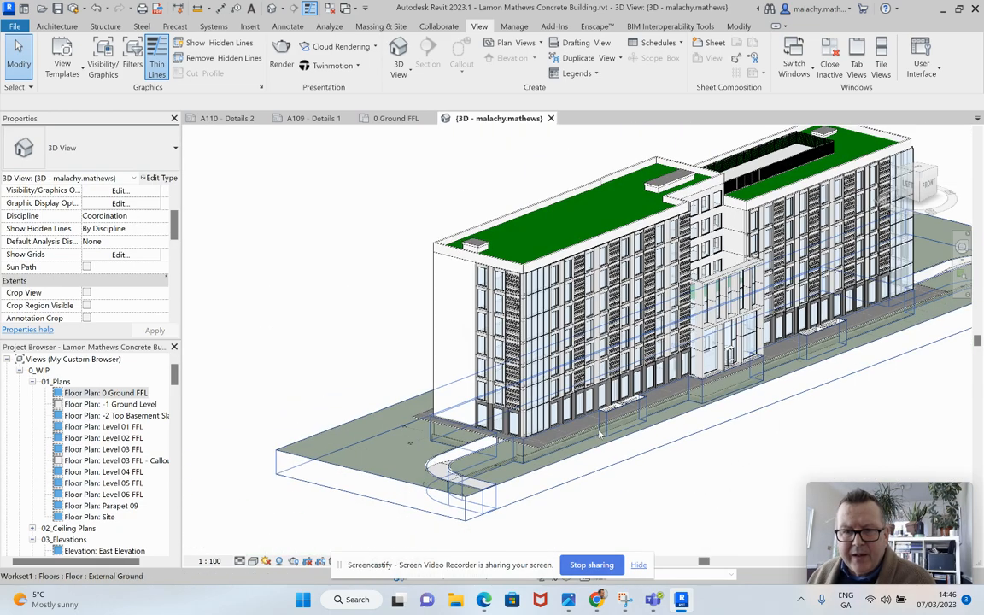
{"action": "middle_click_drag", "start_coordinate": [600, 414], "coordinate": [657, 477], "text": "shift"}
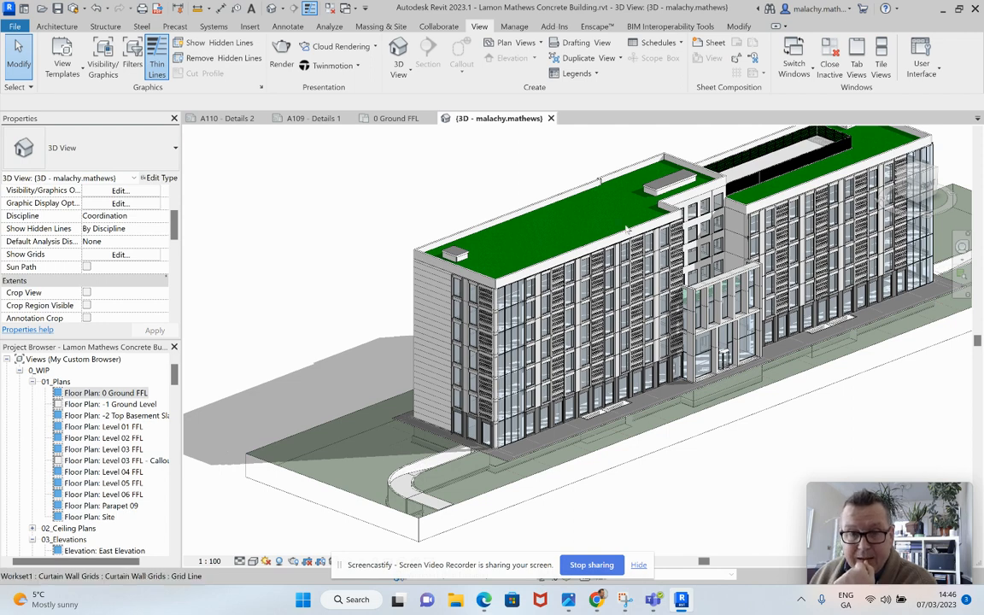
Step: Open the 0 Ground FFL floor plan and examine the section markers across the building
{"action": "left_click", "coordinate": [380, 118]}
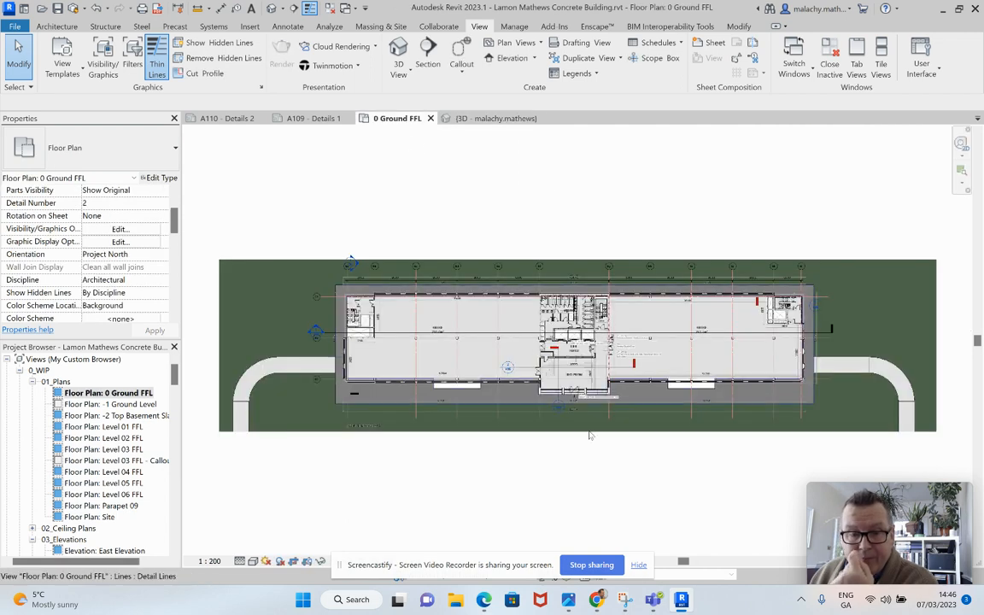
{"action": "scroll", "coordinate": [553, 413], "scroll_direction": "up", "scroll_amount": 3}
{"action": "scroll", "coordinate": [552, 412], "scroll_direction": "down", "scroll_amount": 5}
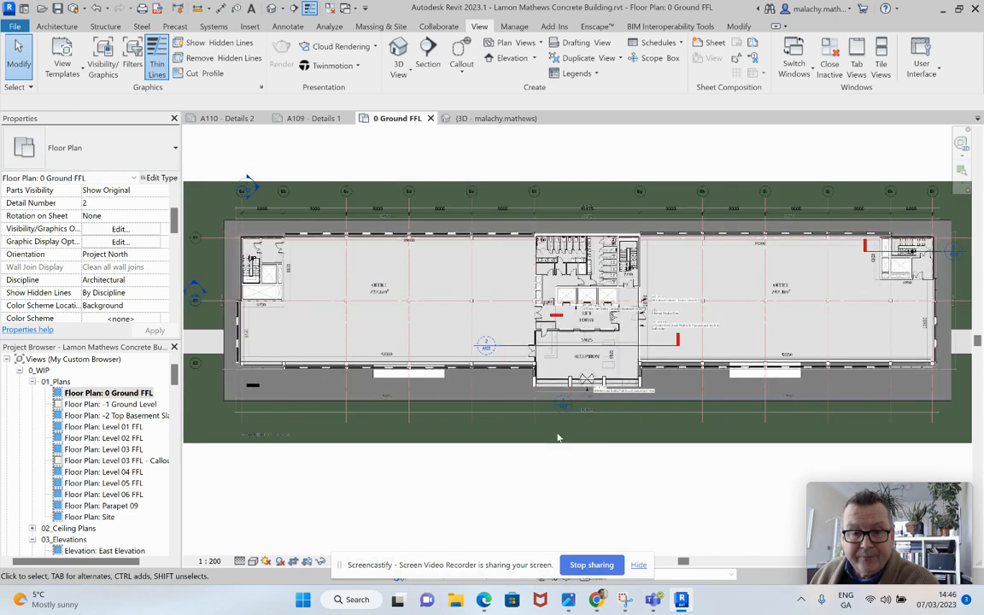
{"action": "scroll", "coordinate": [352, 357], "scroll_direction": "up", "scroll_amount": 1}
{"action": "scroll", "coordinate": [529, 385], "scroll_direction": "up", "scroll_amount": 2}
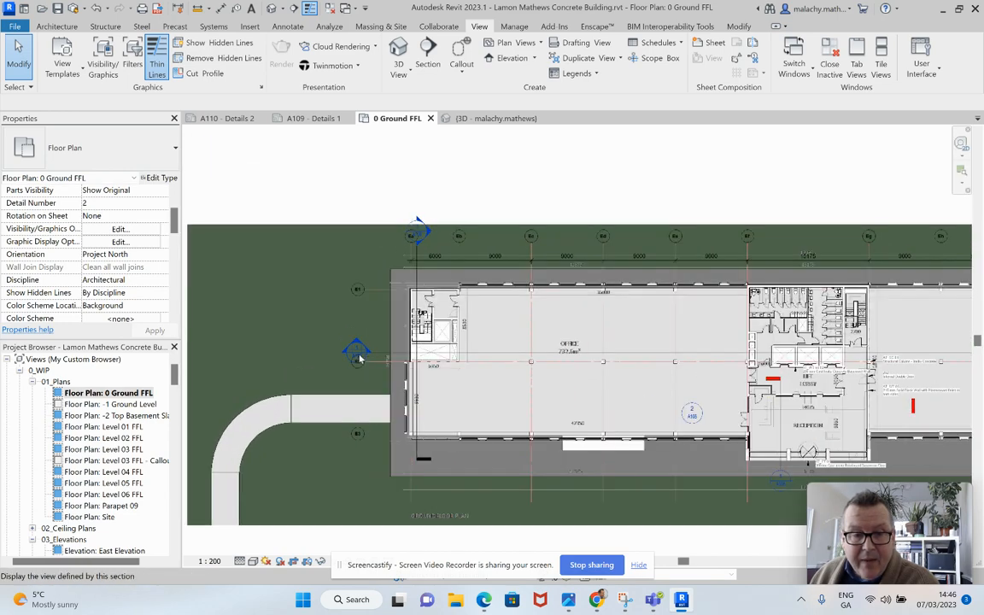
{"action": "scroll", "coordinate": [559, 345], "scroll_direction": "down", "scroll_amount": 2}
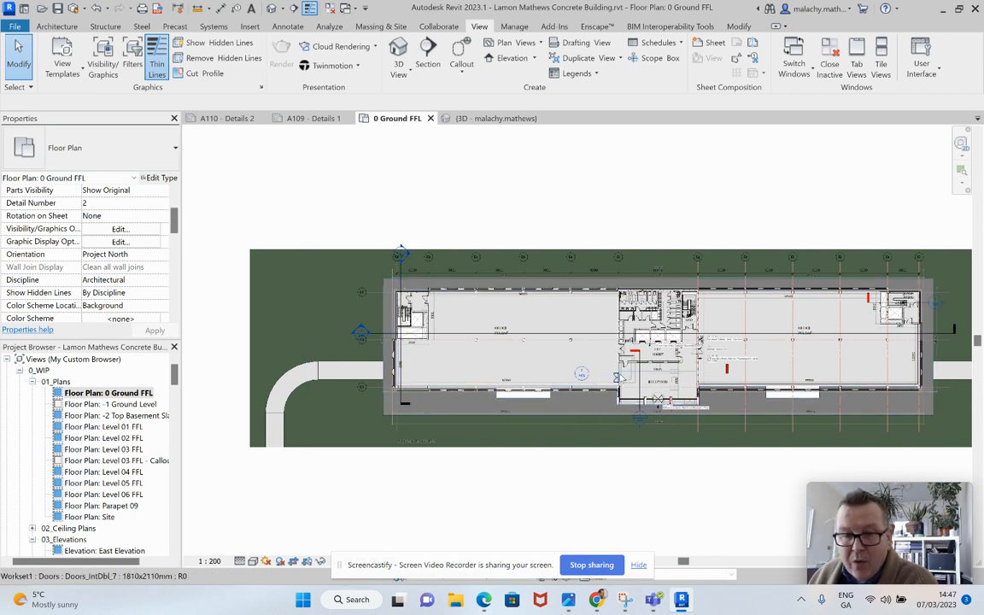
Step: Shorten the Section 4 line beside the reception so its tail ends just inside the reception's side wall
{"action": "left_click", "coordinate": [714, 377]}
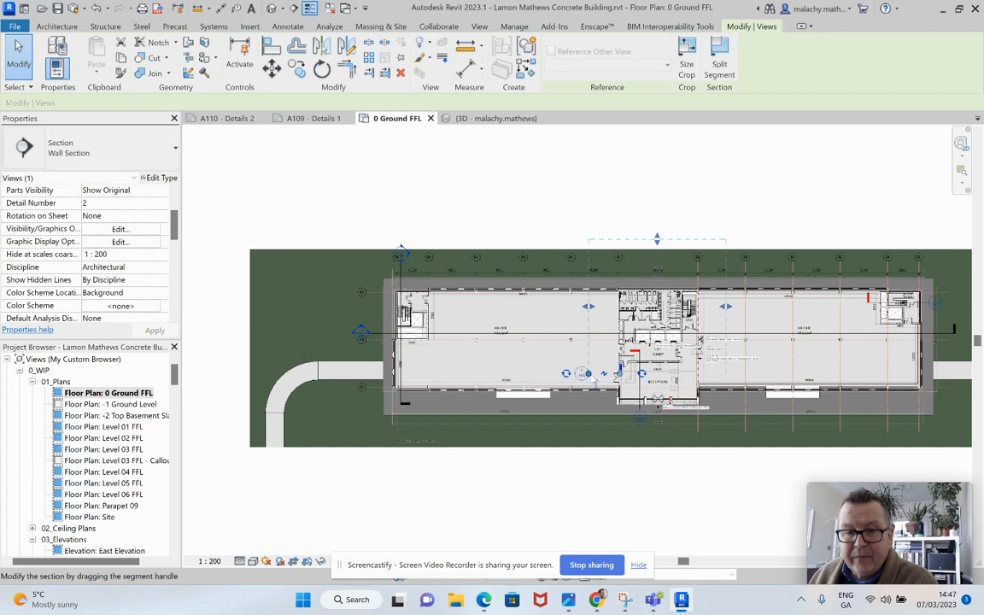
{"action": "left_click", "coordinate": [703, 466]}
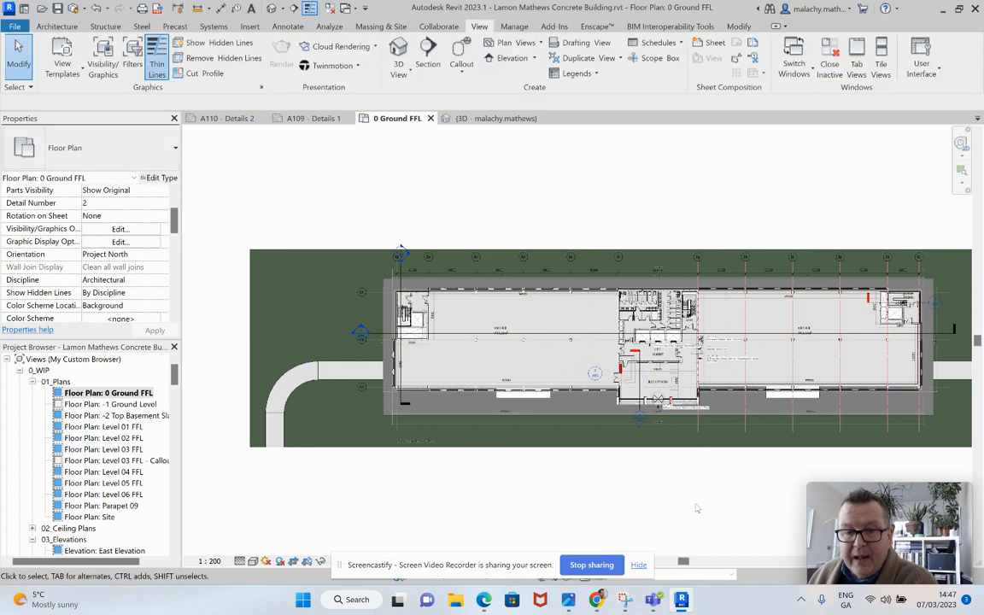
{"action": "scroll", "coordinate": [598, 386], "scroll_direction": "up", "scroll_amount": 3}
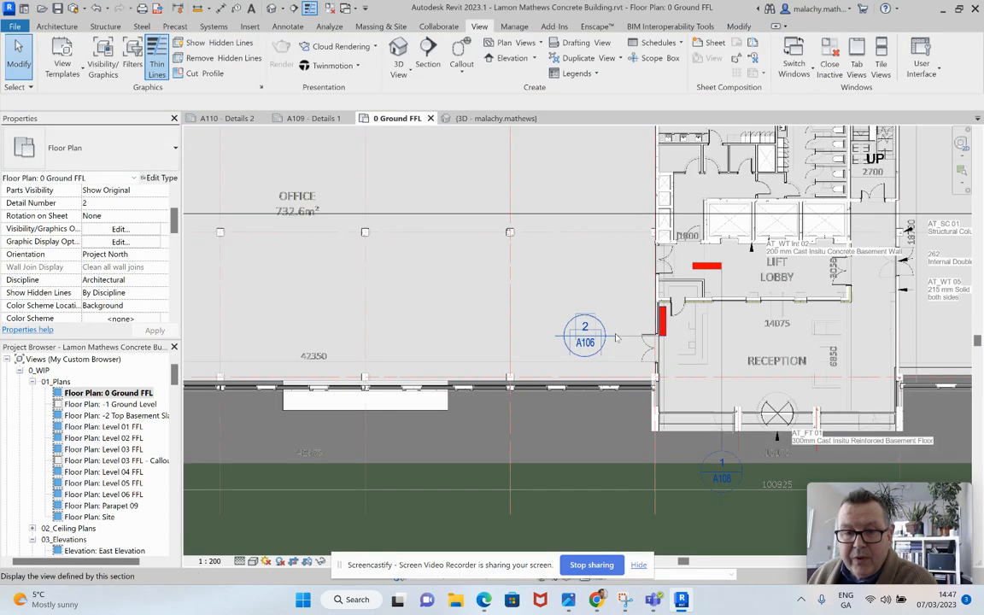
{"action": "left_click", "coordinate": [652, 338]}
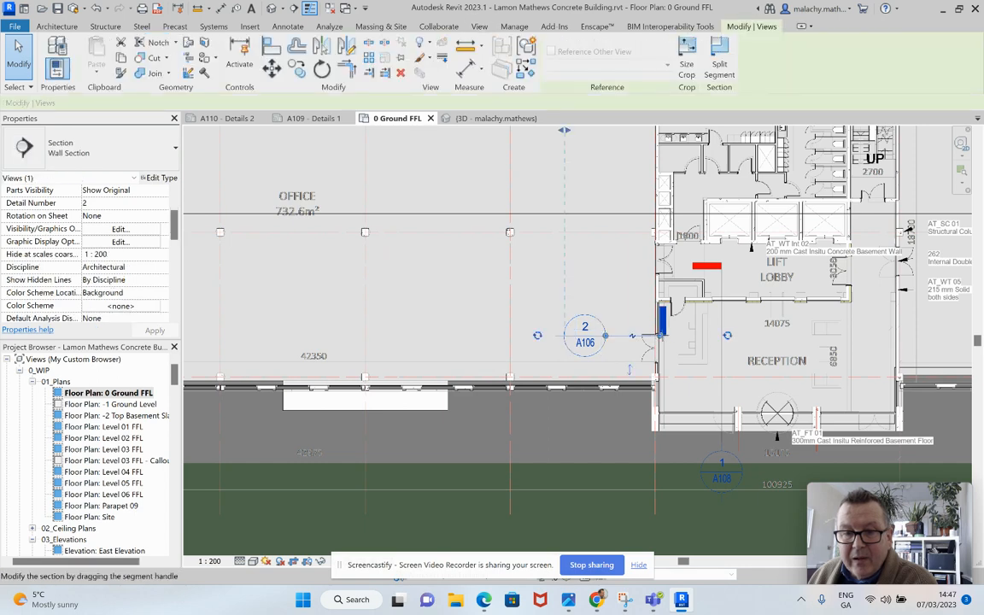
{"action": "left_click_drag", "start_coordinate": [660, 336], "coordinate": [697, 336]}
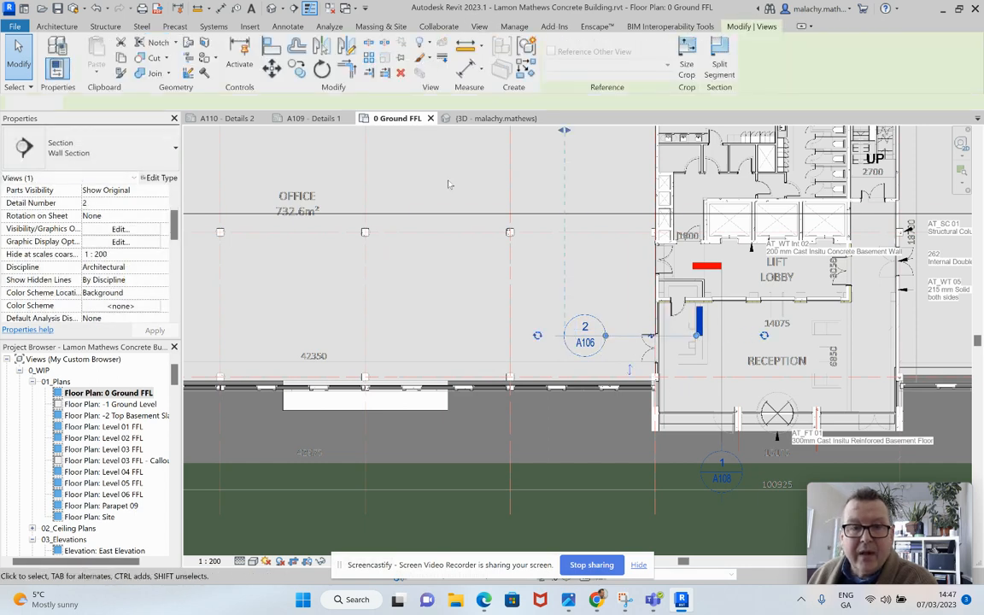
{"action": "key", "text": "Escape"}
{"action": "left_click", "coordinate": [386, 52]}
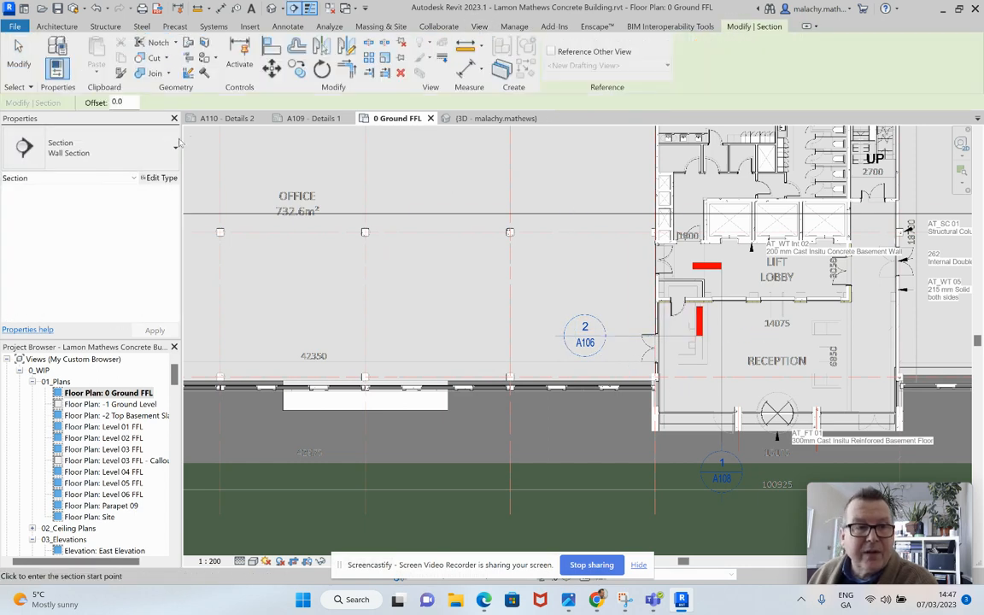
{"action": "left_click", "coordinate": [175, 145]}
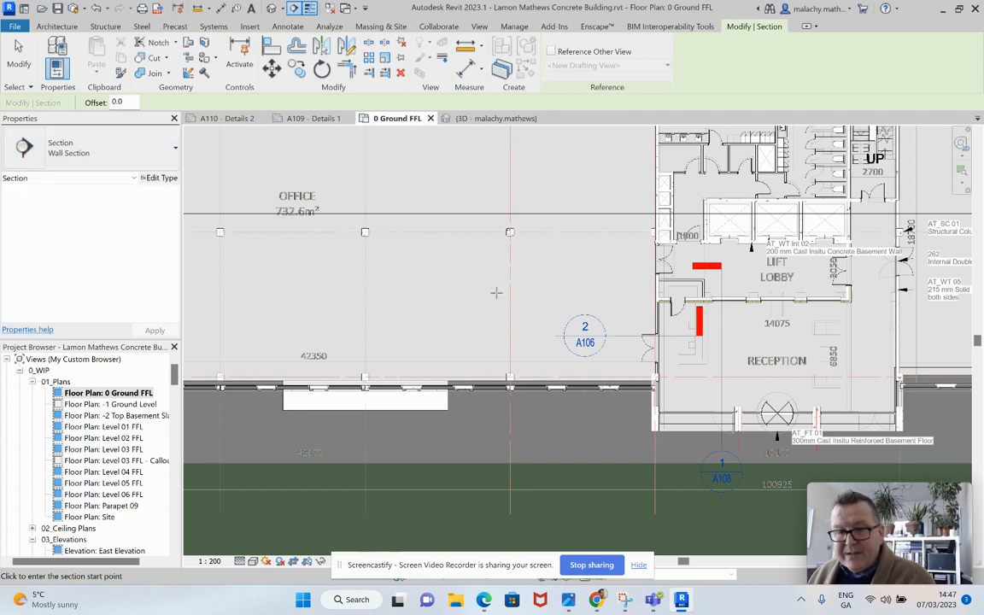
{"action": "scroll", "coordinate": [521, 301], "scroll_direction": "down", "scroll_amount": 2}
{"action": "scroll", "coordinate": [521, 300], "scroll_direction": "down", "scroll_amount": 6}
{"action": "scroll", "coordinate": [459, 299], "scroll_direction": "up", "scroll_amount": 3}
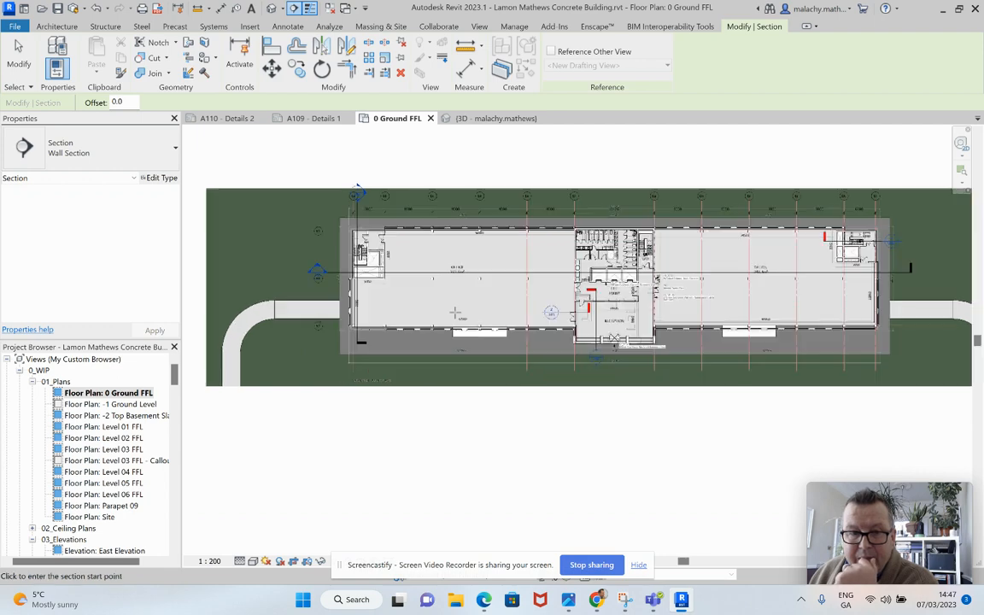
{"action": "scroll", "coordinate": [499, 296], "scroll_direction": "down", "scroll_amount": 2}
{"action": "middle_click_drag", "start_coordinate": [507, 297], "coordinate": [466, 304]}
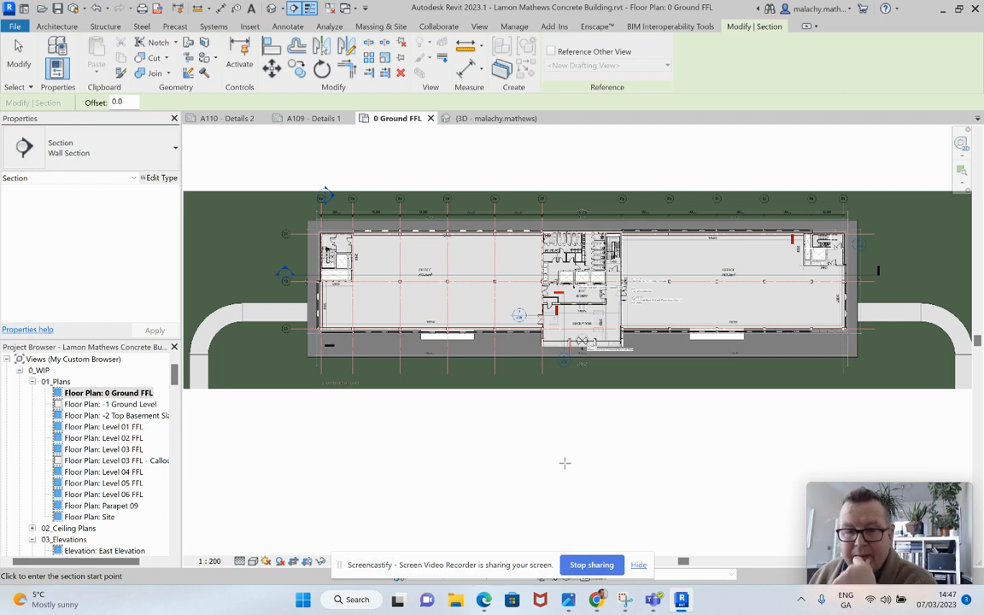
{"action": "key", "text": "Escape"}
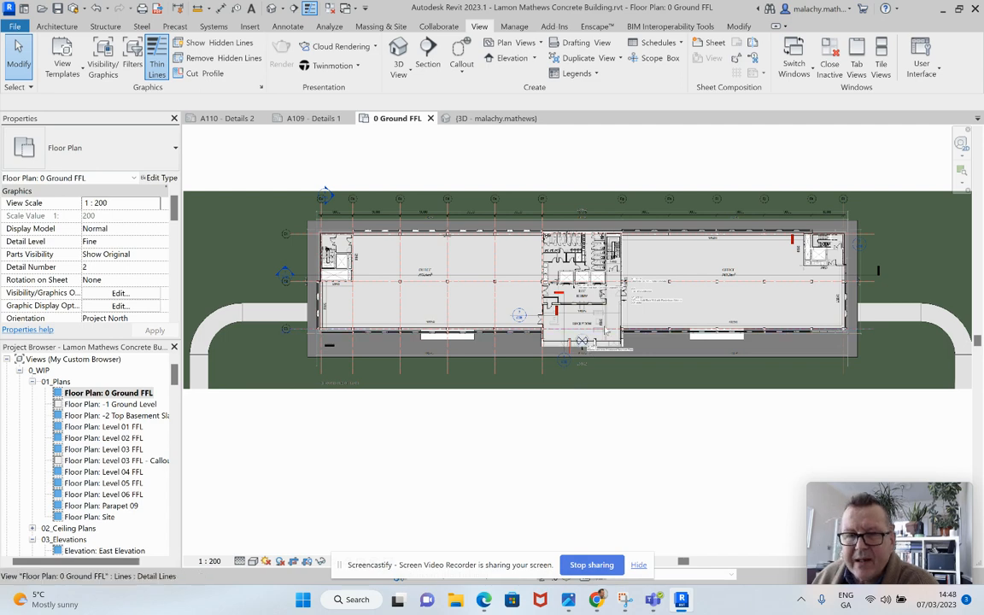
Step: Place a Wall Section through the front wall of the 742.1 m² office between grids Eh and Ei, starting outside and ending inside the office
{"action": "scroll", "coordinate": [553, 326], "scroll_direction": "up", "scroll_amount": 2}
{"action": "scroll", "coordinate": [568, 323], "scroll_direction": "up", "scroll_amount": 1}
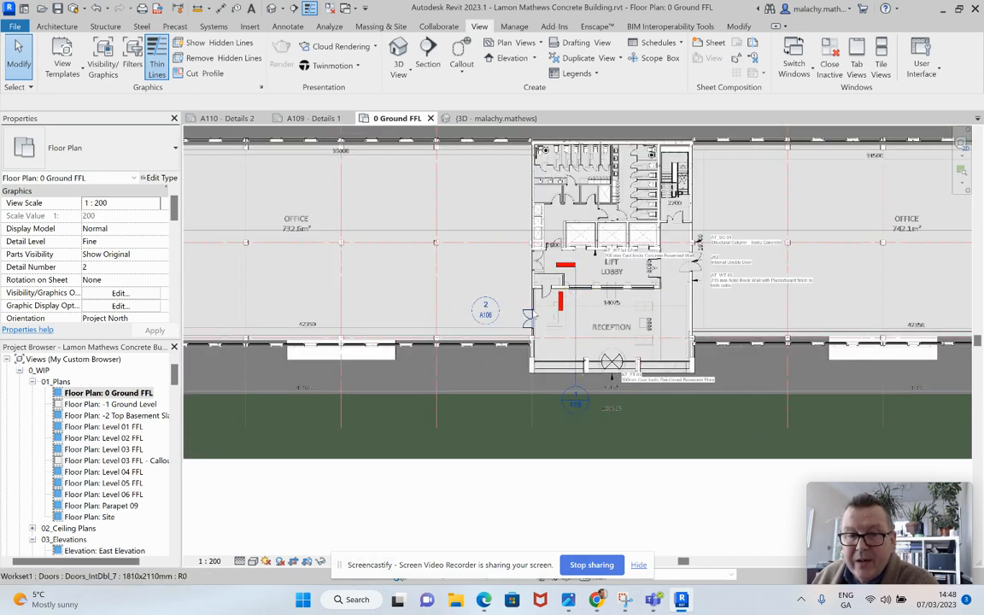
{"action": "scroll", "coordinate": [579, 310], "scroll_direction": "down", "scroll_amount": 2}
{"action": "scroll", "coordinate": [736, 229], "scroll_direction": "up", "scroll_amount": 3}
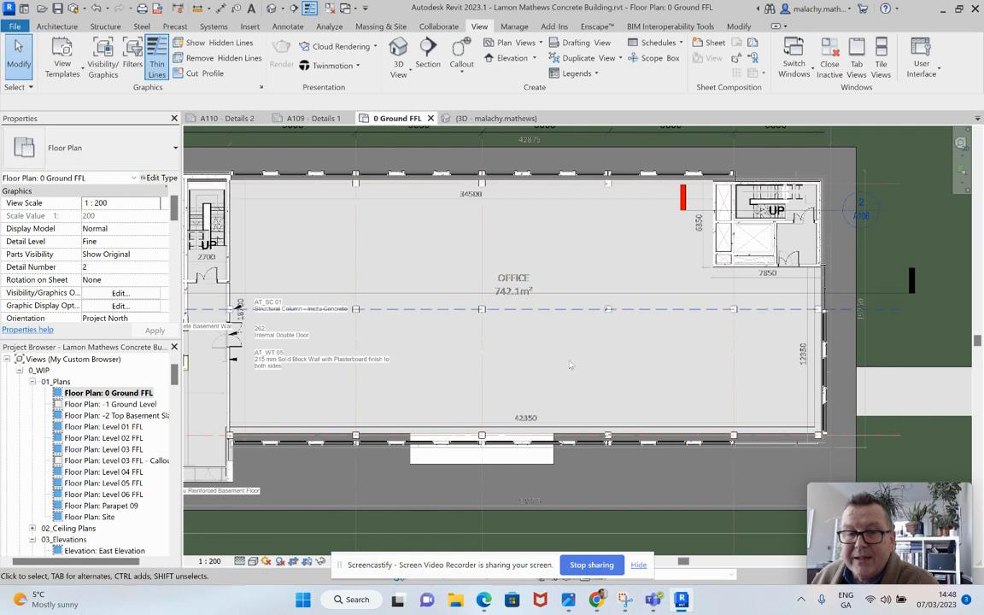
{"action": "scroll", "coordinate": [423, 424], "scroll_direction": "down", "scroll_amount": 2}
{"action": "middle_click_drag", "start_coordinate": [249, 441], "coordinate": [516, 421]}
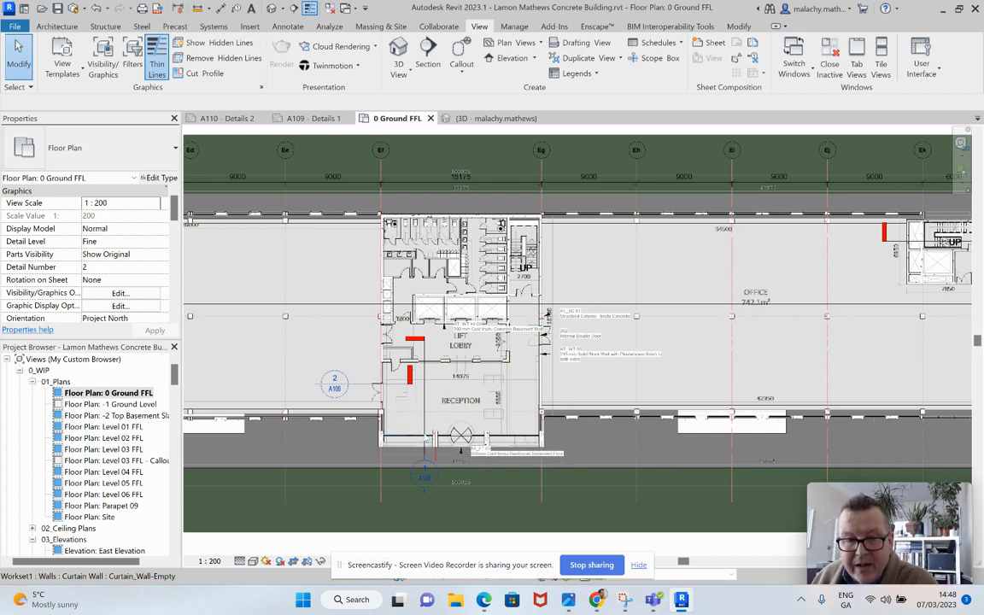
{"action": "scroll", "coordinate": [412, 438], "scroll_direction": "down", "scroll_amount": 2}
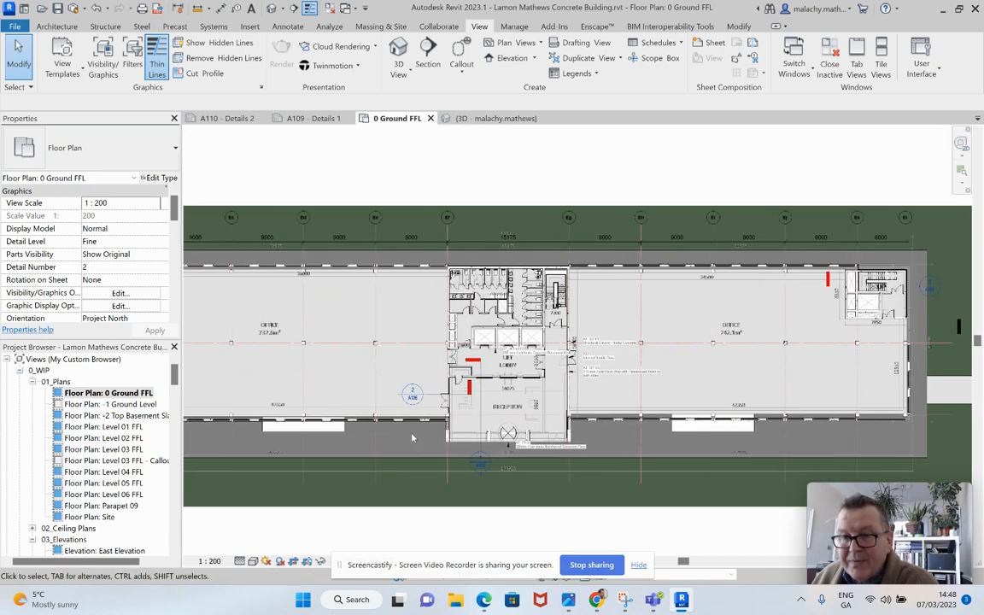
{"action": "left_click", "coordinate": [427, 65]}
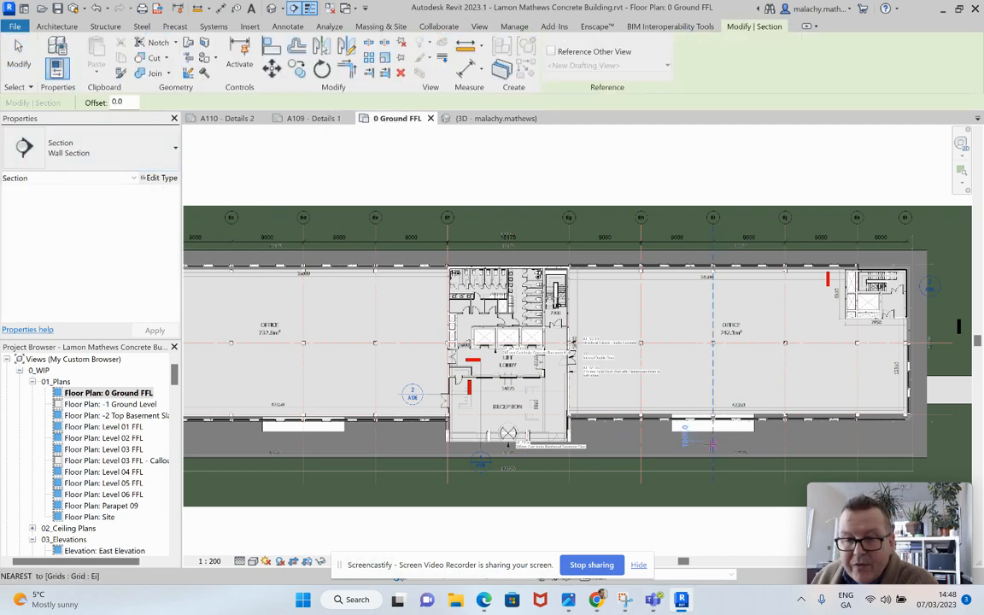
{"action": "left_click", "coordinate": [692, 446]}
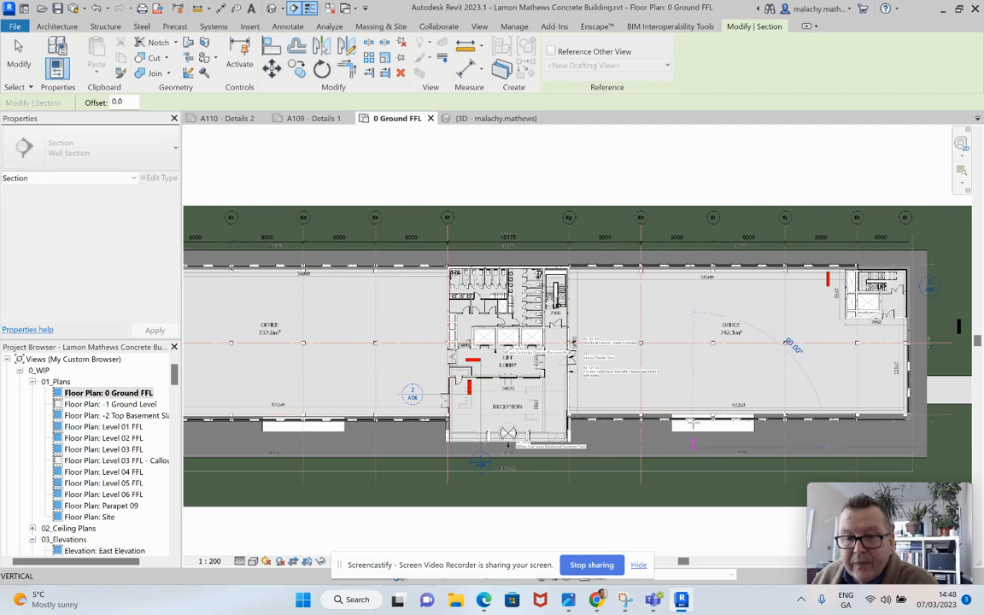
{"action": "left_click", "coordinate": [693, 391]}
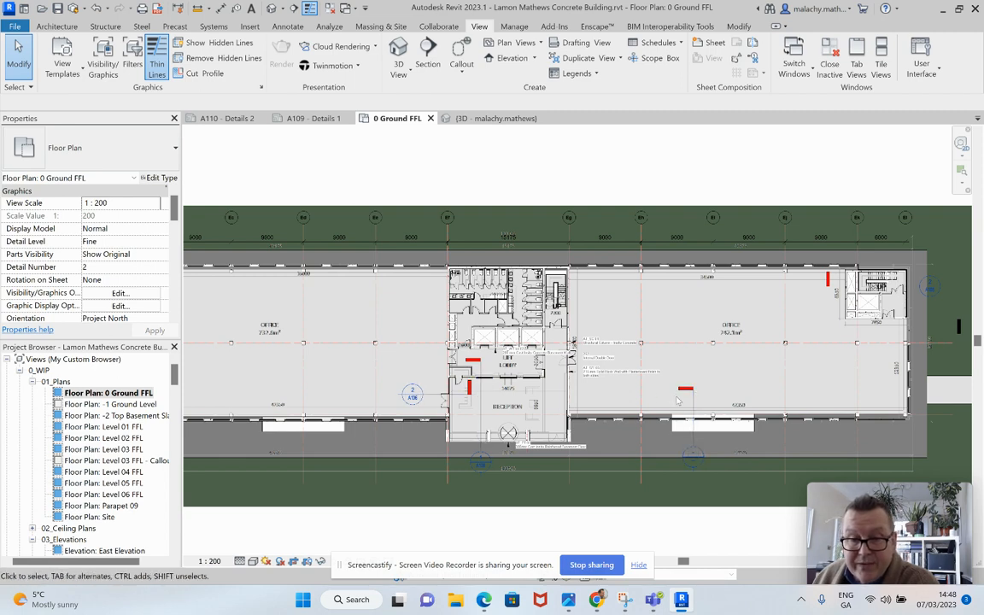
{"action": "scroll", "coordinate": [794, 399], "scroll_direction": "down", "scroll_amount": 3}
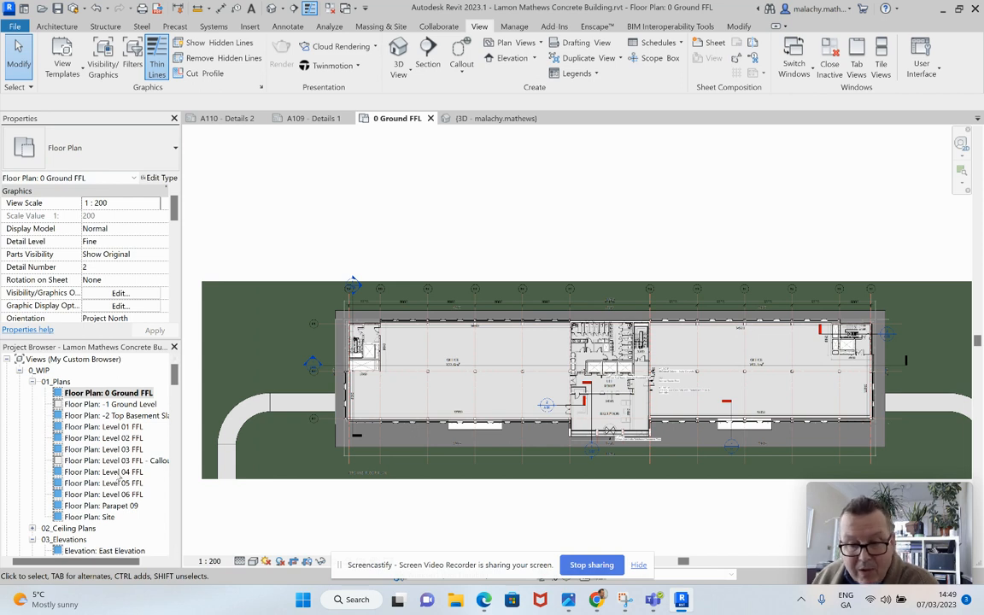
Step: Review the project's sheets in order from A101 - Plans 1 through A104 - Plans 4, and open A105 - Building Section 1
{"action": "scroll", "coordinate": [120, 479], "scroll_direction": "down", "scroll_amount": 15}
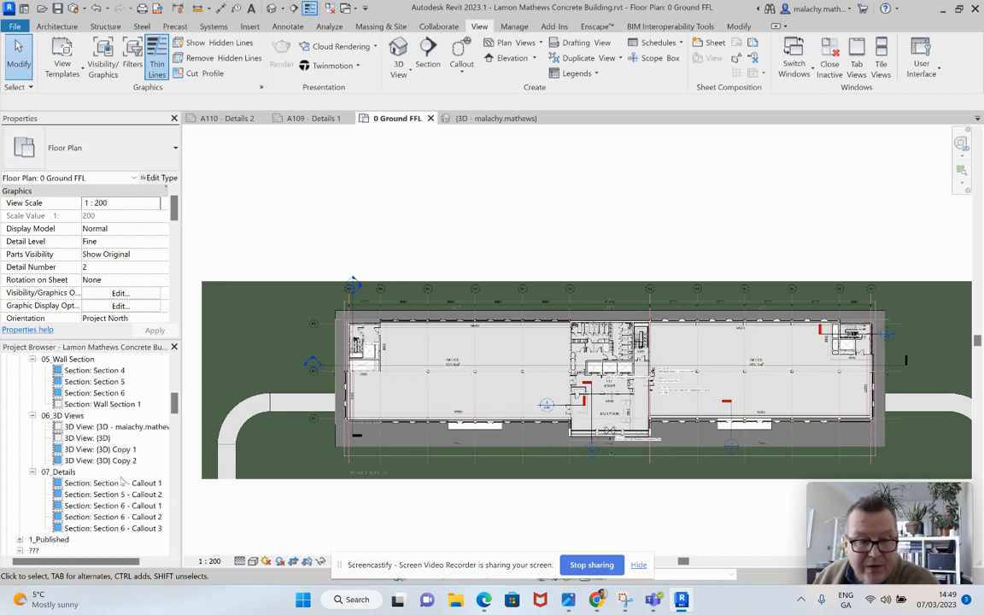
{"action": "scroll", "coordinate": [121, 483], "scroll_direction": "down", "scroll_amount": 10}
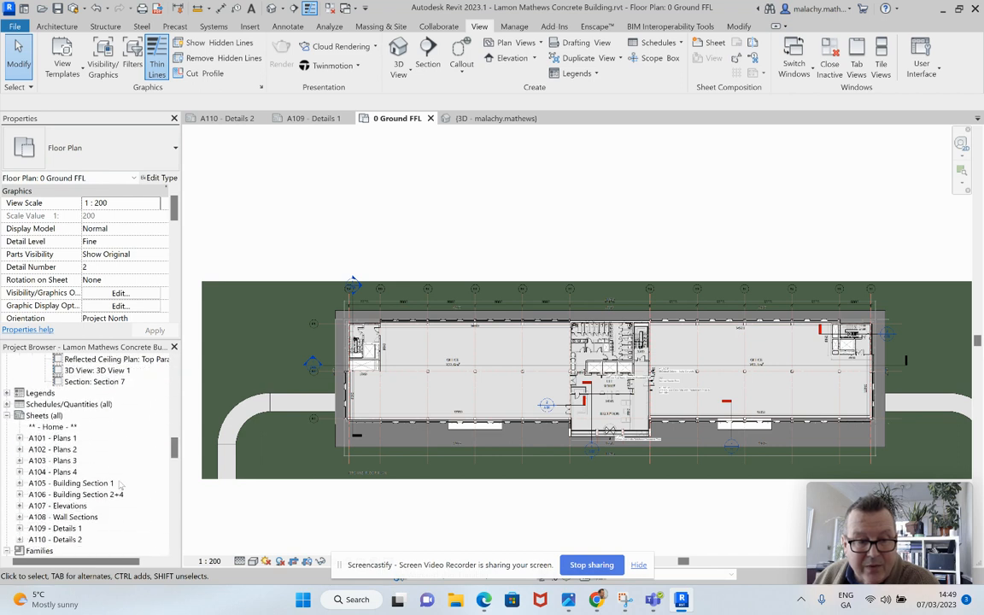
{"action": "scroll", "coordinate": [121, 483], "scroll_direction": "down", "scroll_amount": 1}
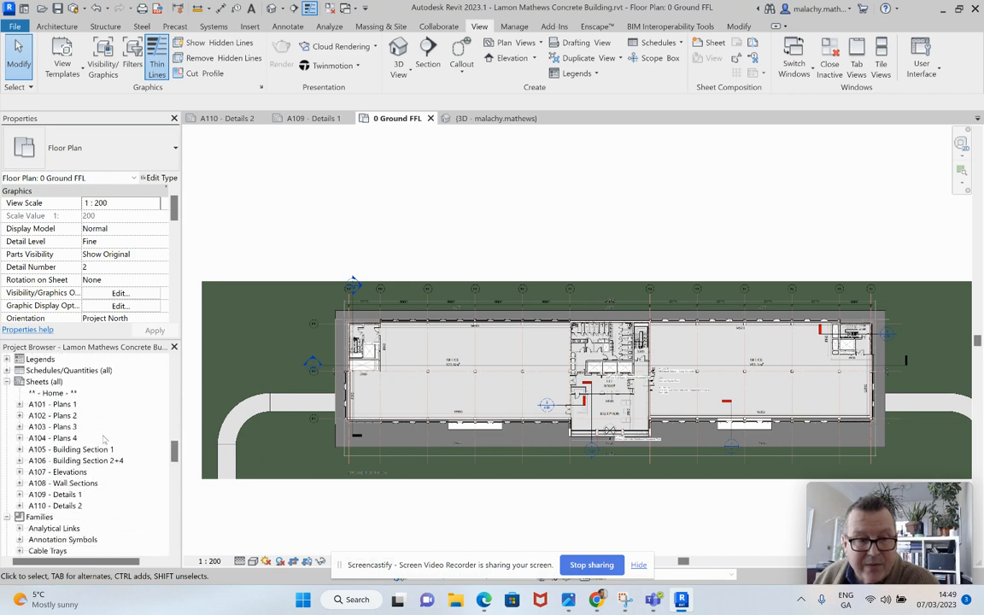
{"action": "double_click", "coordinate": [64, 406]}
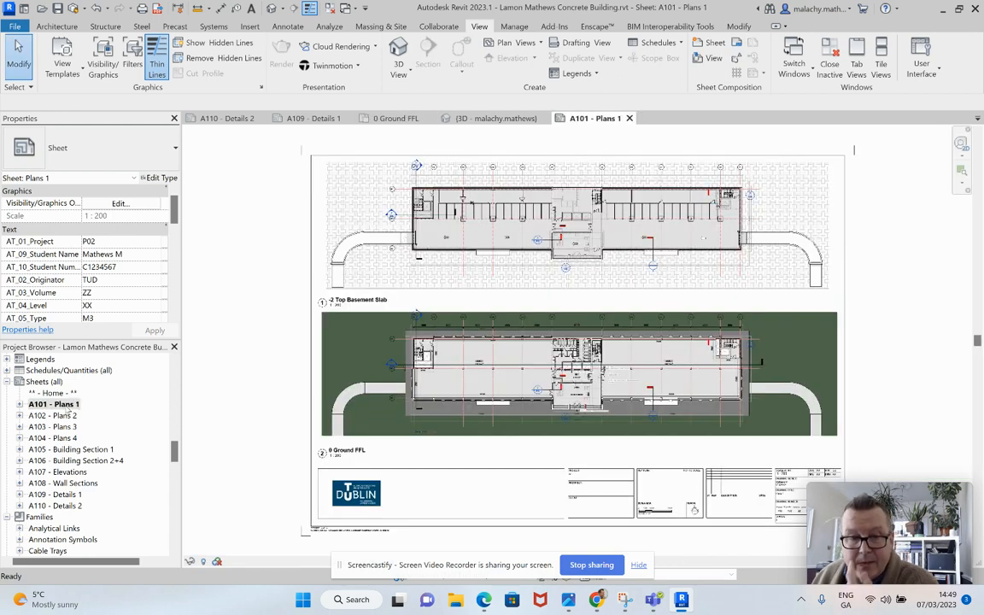
{"action": "double_click", "coordinate": [55, 415]}
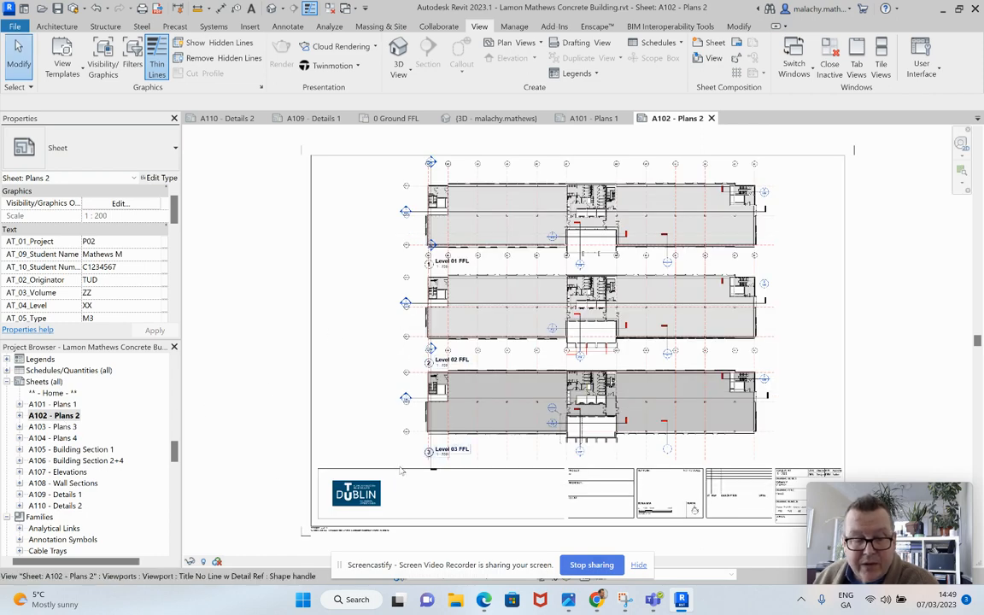
{"action": "left_click", "coordinate": [64, 426]}
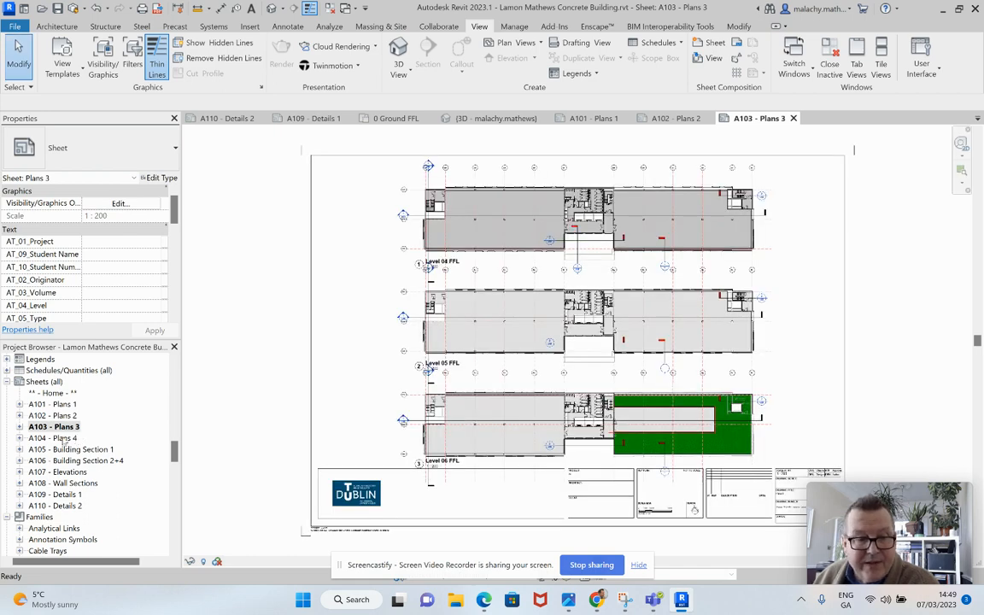
{"action": "double_click", "coordinate": [64, 439]}
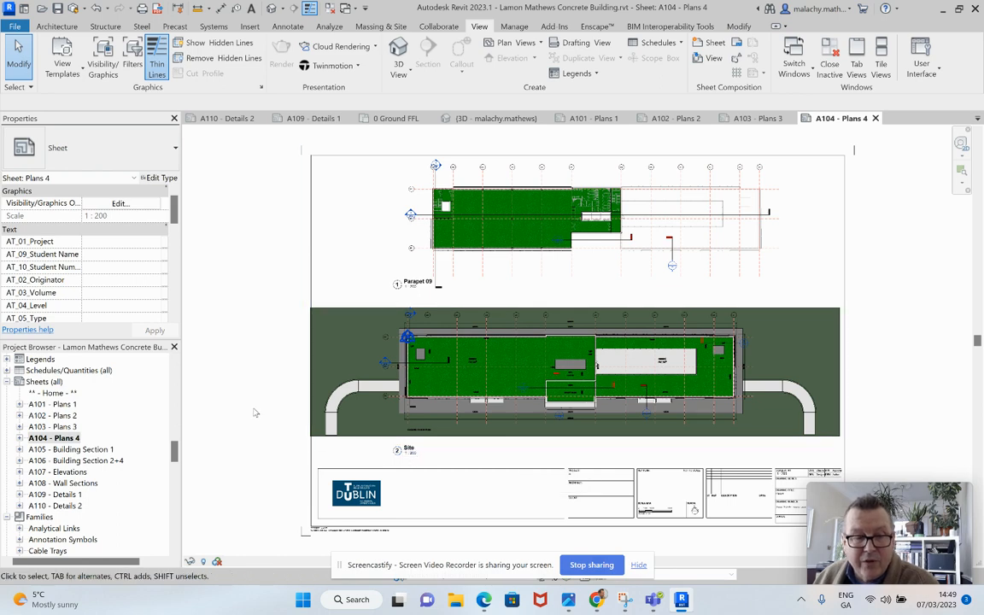
{"action": "double_click", "coordinate": [98, 453]}
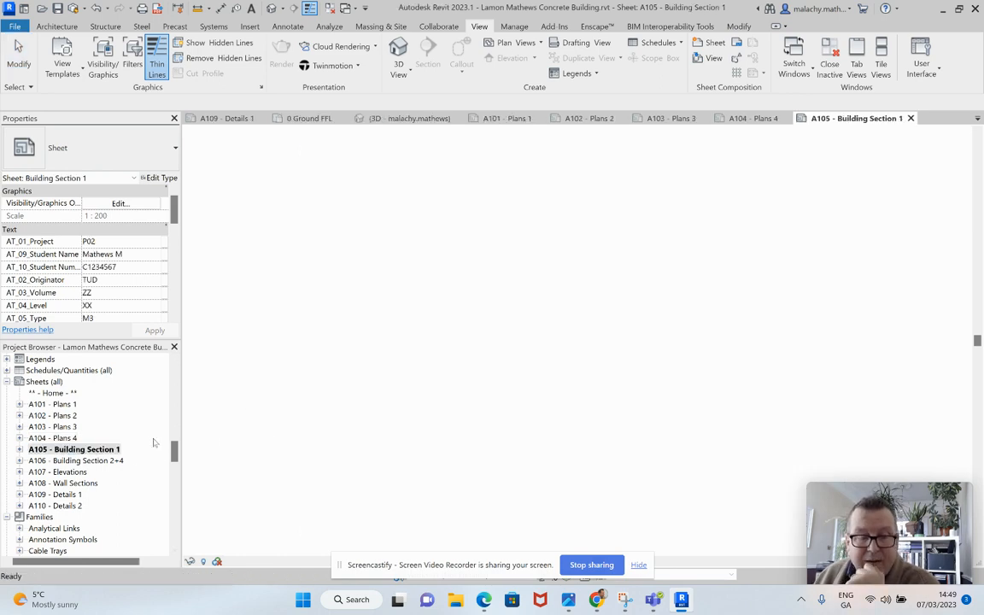
Step: Examine the Section 1 drawing on the sheet and read through the sheet's properties
{"action": "scroll", "coordinate": [556, 320], "scroll_direction": "up", "scroll_amount": 4}
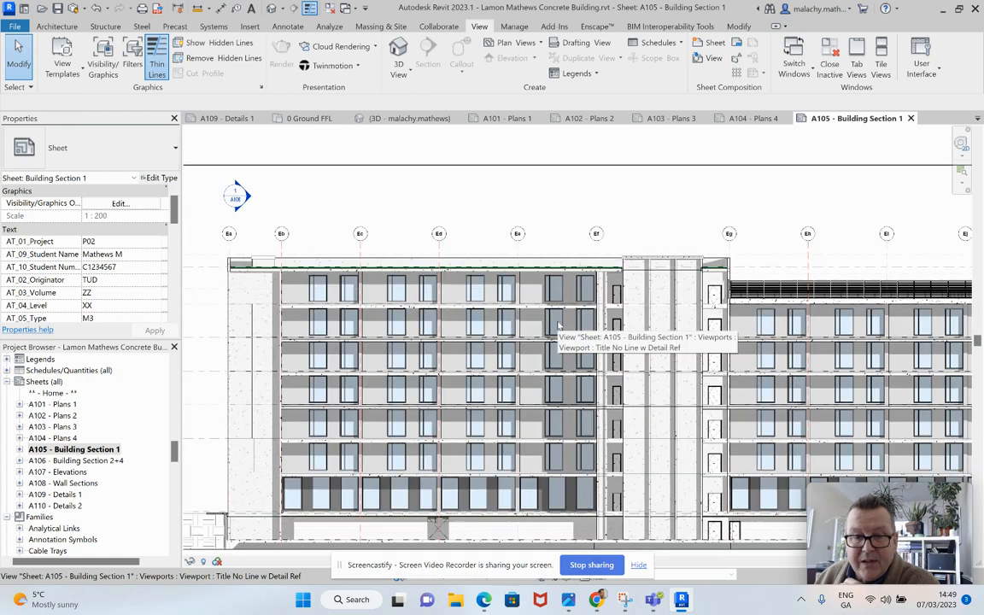
{"action": "scroll", "coordinate": [560, 322], "scroll_direction": "down", "scroll_amount": 1}
{"action": "middle_click_drag", "start_coordinate": [560, 322], "coordinate": [544, 284]}
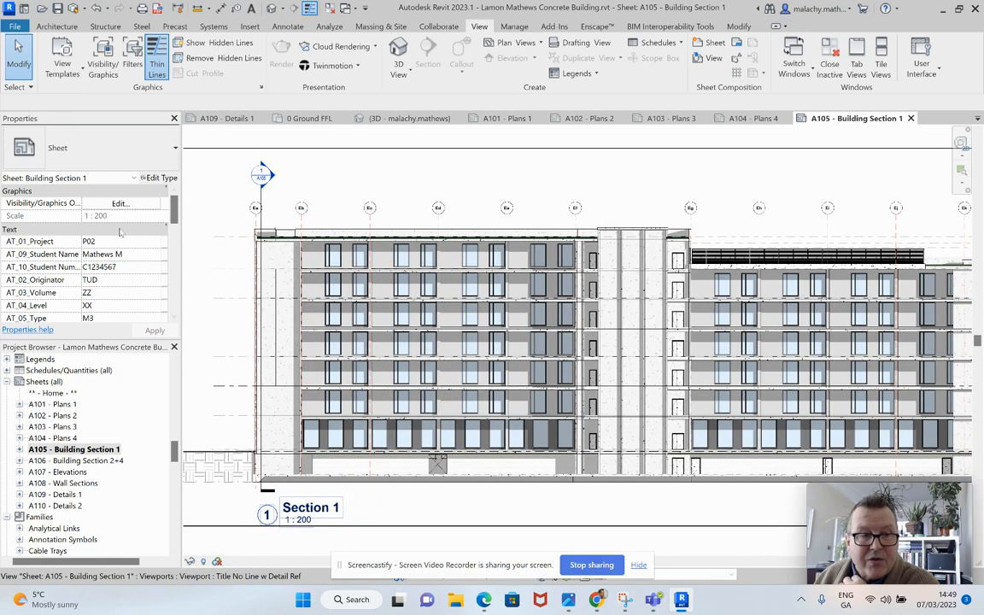
{"action": "left_click_drag", "start_coordinate": [177, 221], "coordinate": [175, 254]}
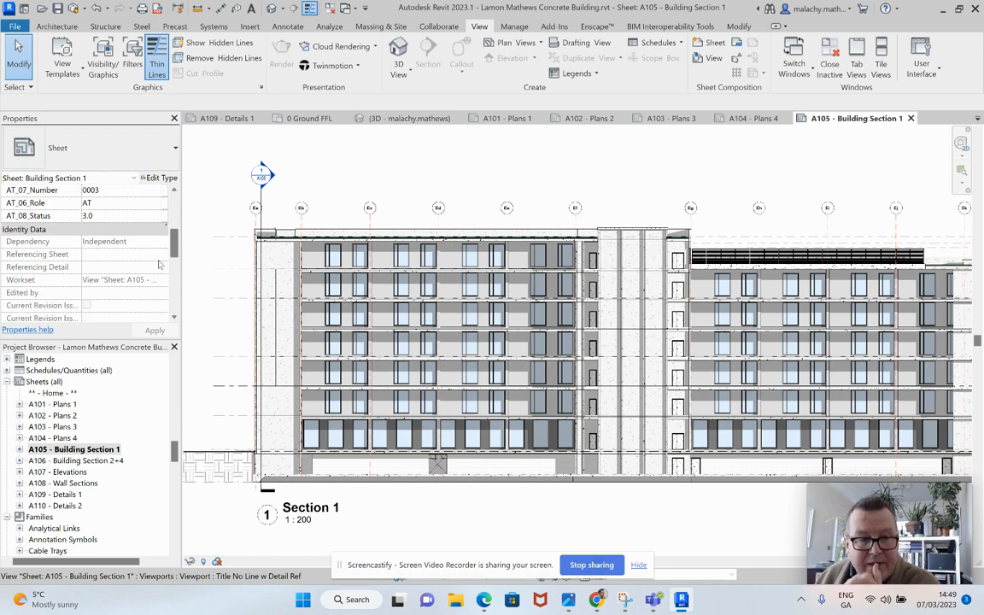
{"action": "left_click_drag", "start_coordinate": [172, 250], "coordinate": [174, 205]}
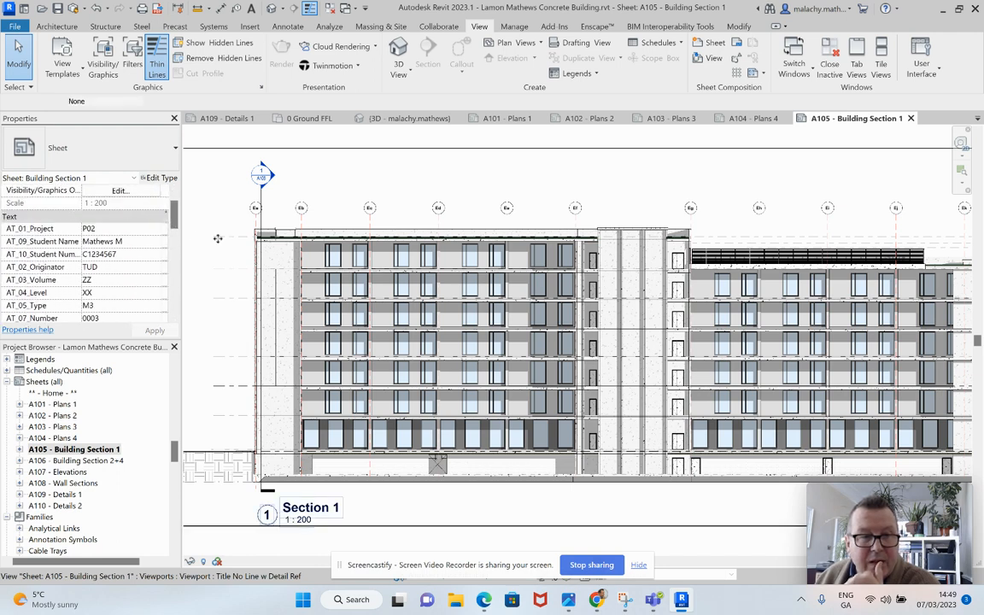
{"action": "left_click", "coordinate": [263, 152]}
{"action": "key", "text": "Escape"}
{"action": "scroll", "coordinate": [114, 278], "scroll_direction": "down", "scroll_amount": 3}
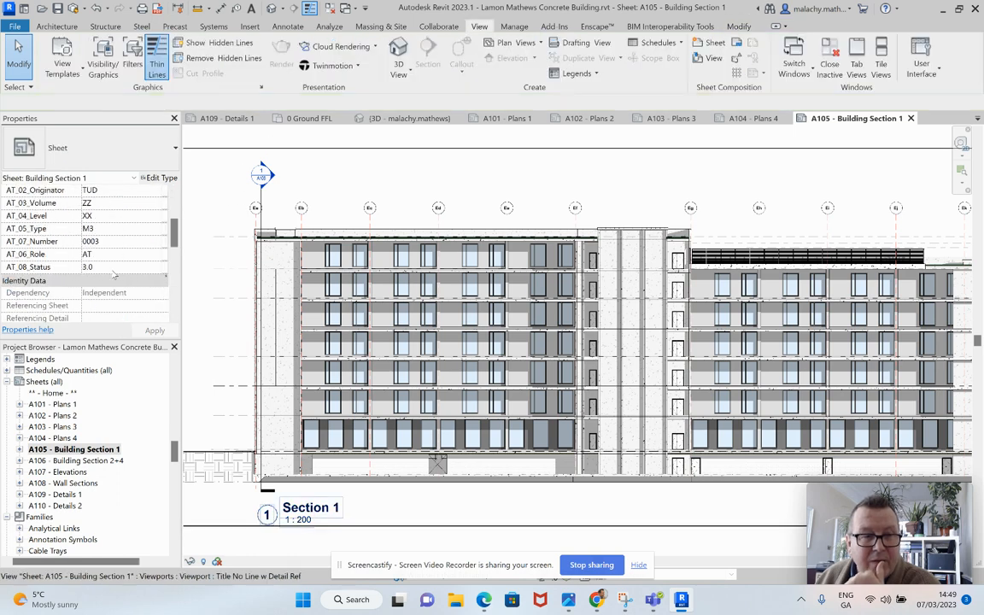
{"action": "scroll", "coordinate": [114, 277], "scroll_direction": "up", "scroll_amount": 3}
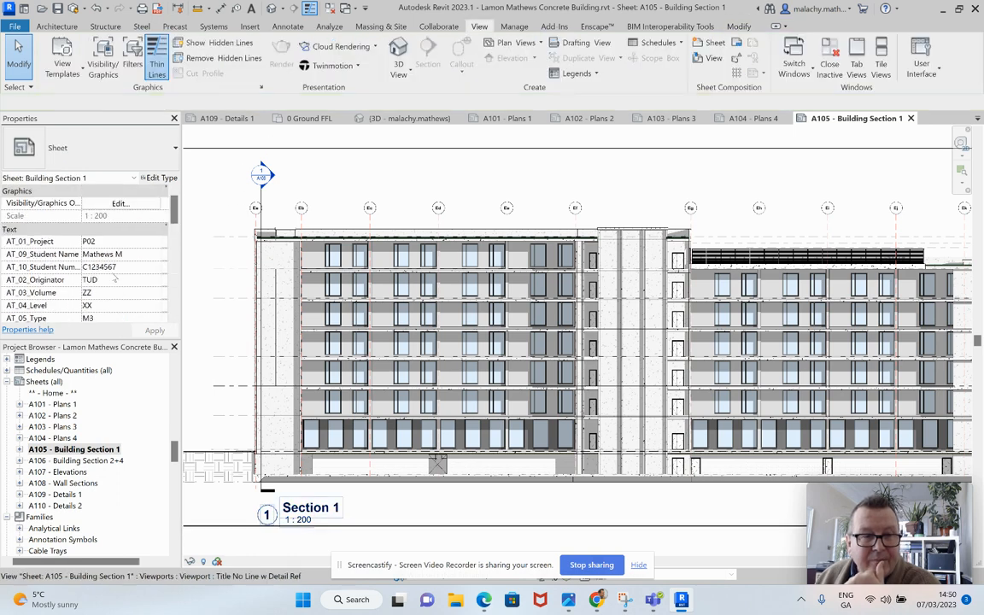
Step: Check the sheet's Visibility/Graphic Overrides without changing them, and look through the remaining sheet properties for view graphics settings
{"action": "left_click", "coordinate": [121, 204]}
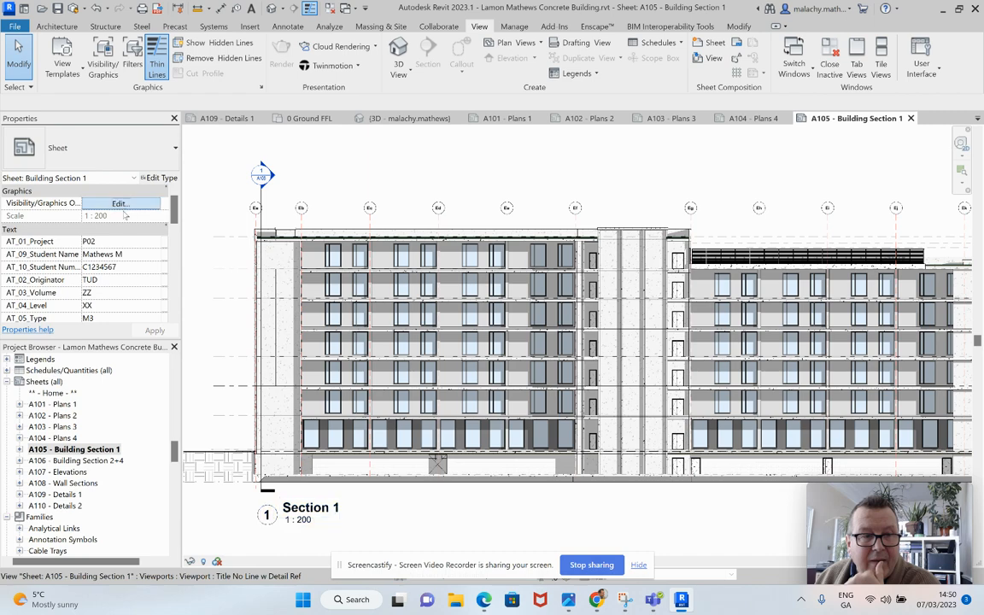
{"action": "left_click", "coordinate": [610, 474]}
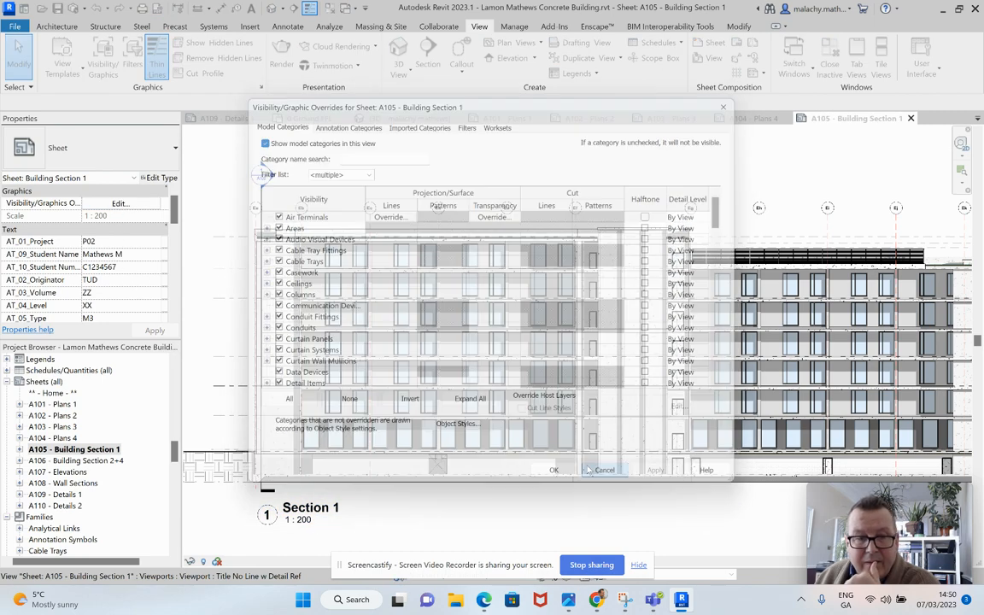
{"action": "scroll", "coordinate": [303, 237], "scroll_direction": "down", "scroll_amount": 2}
{"action": "scroll", "coordinate": [309, 240], "scroll_direction": "down", "scroll_amount": 2}
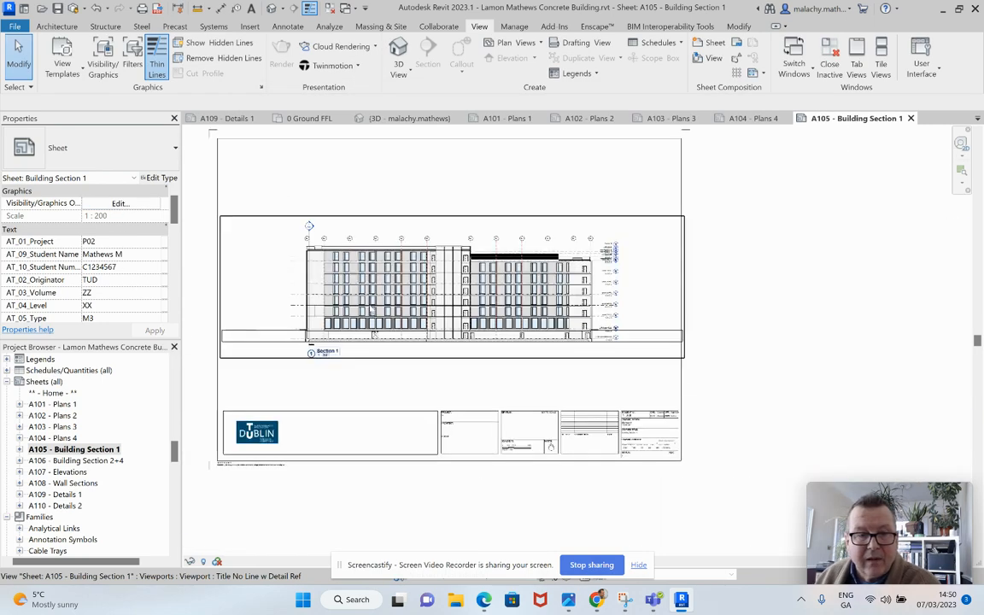
{"action": "scroll", "coordinate": [107, 286], "scroll_direction": "down", "scroll_amount": 5}
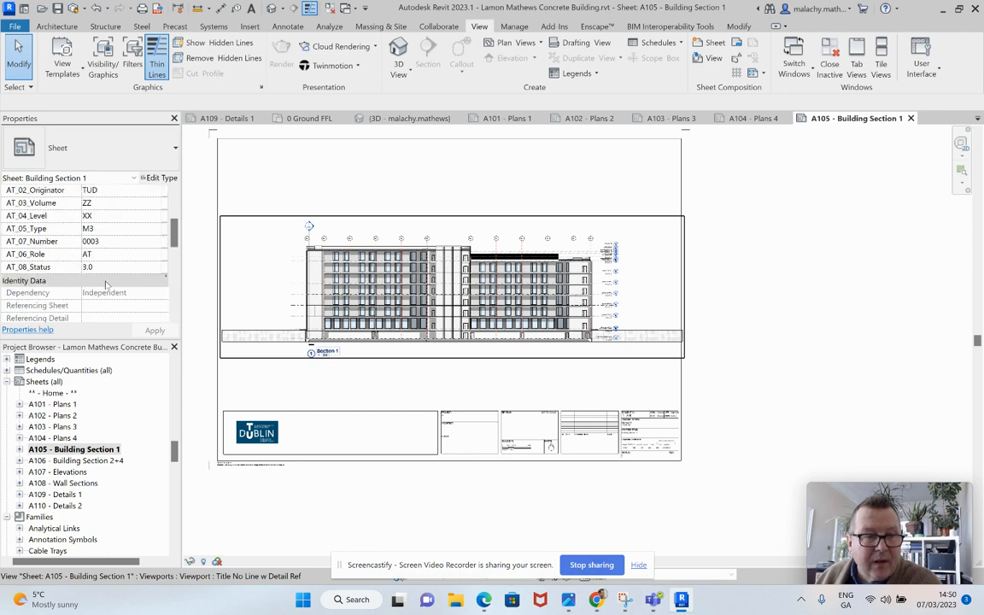
{"action": "scroll", "coordinate": [130, 292], "scroll_direction": "down", "scroll_amount": 1}
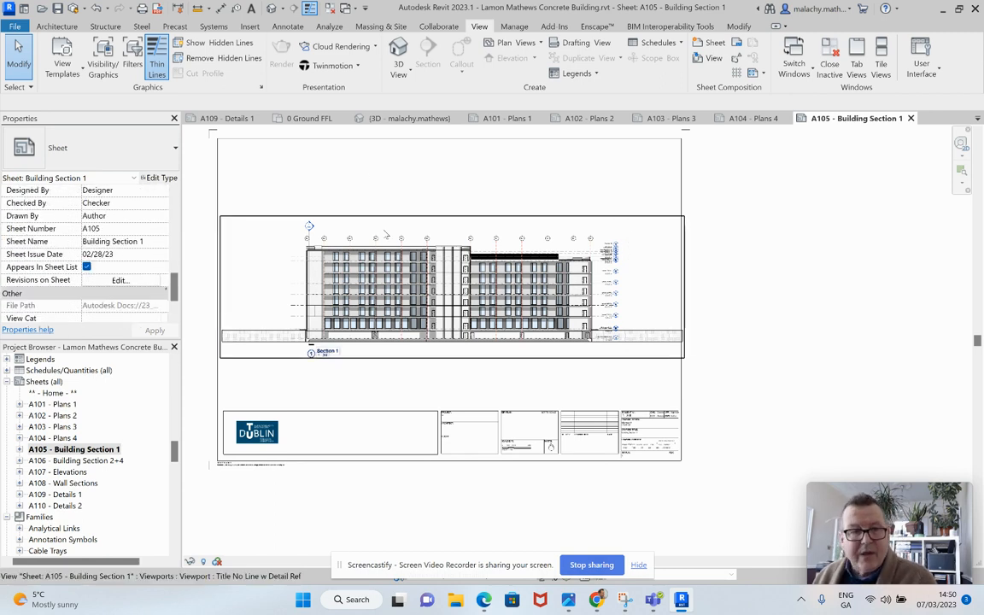
{"action": "scroll", "coordinate": [129, 244], "scroll_direction": "down", "scroll_amount": 1}
{"action": "scroll", "coordinate": [128, 244], "scroll_direction": "up", "scroll_amount": 8}
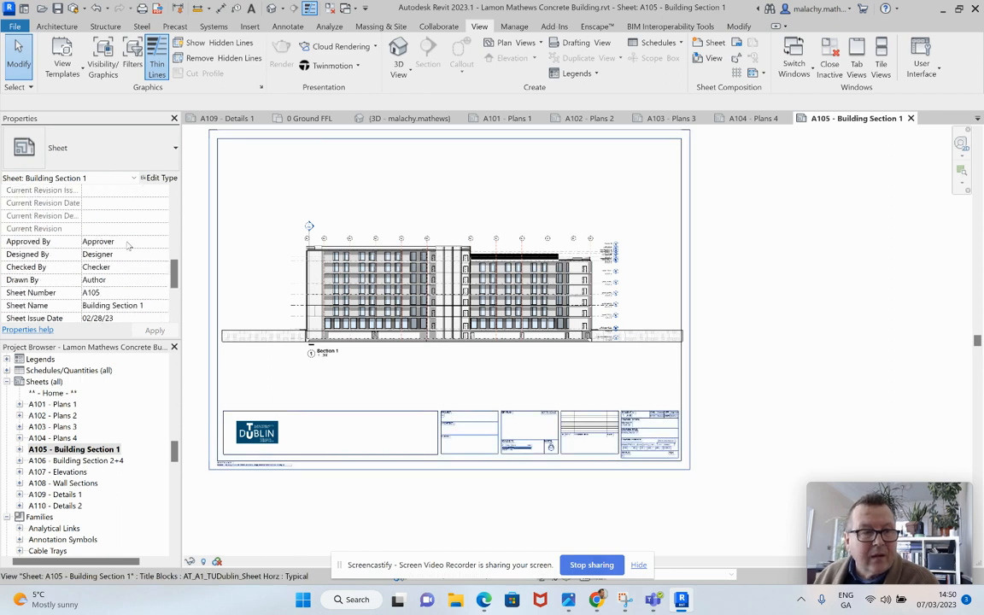
{"action": "scroll", "coordinate": [128, 245], "scroll_direction": "up", "scroll_amount": 1}
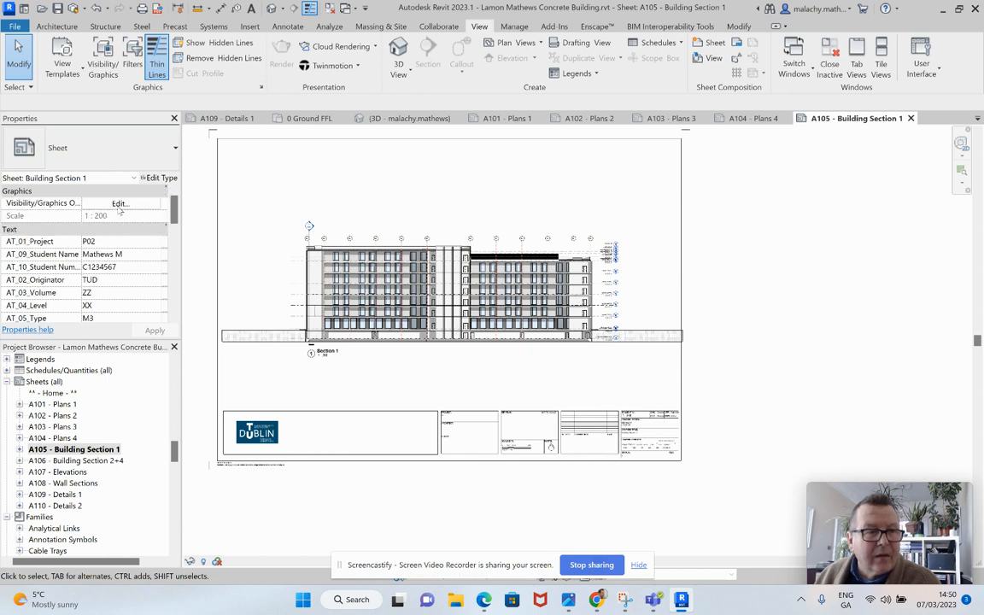
{"action": "scroll", "coordinate": [119, 209], "scroll_direction": "down", "scroll_amount": 3}
{"action": "scroll", "coordinate": [126, 292], "scroll_direction": "down", "scroll_amount": 5}
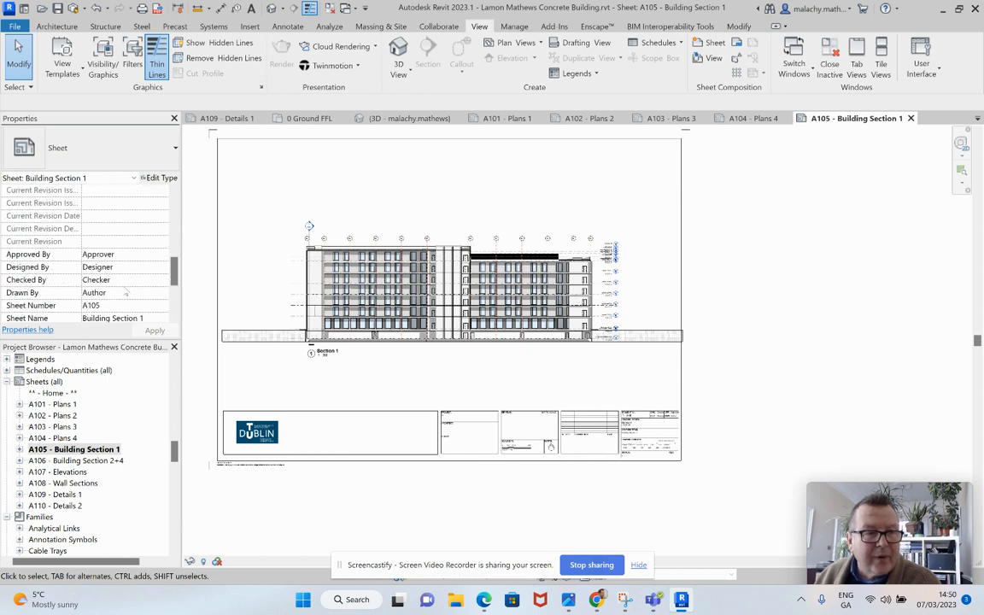
Step: Activate the Section 1 view on the sheet and open its Graphic Display Options clear of the drawing
{"action": "right_click", "coordinate": [278, 278]}
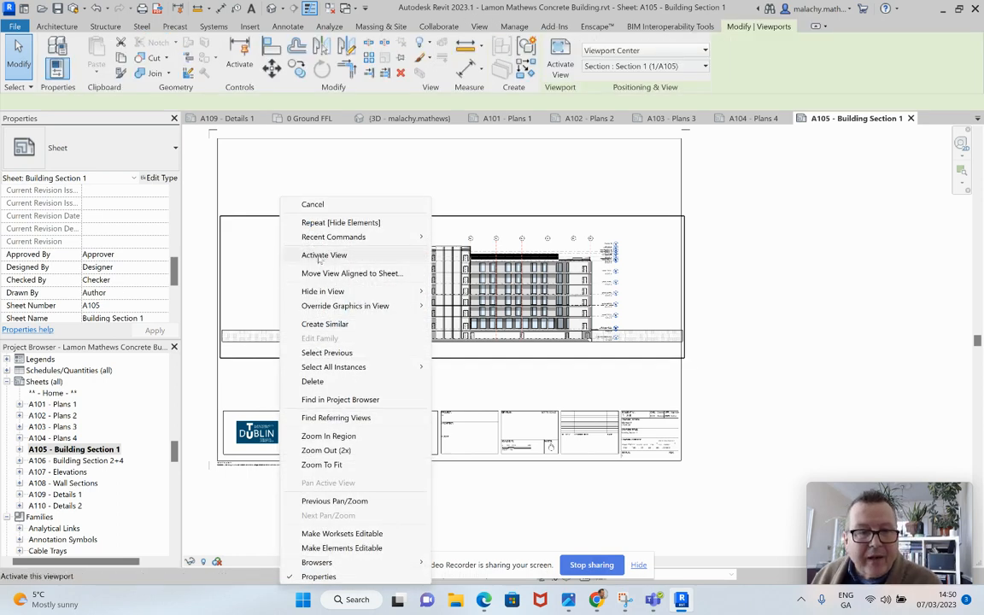
{"action": "left_click", "coordinate": [316, 255]}
{"action": "scroll", "coordinate": [118, 227], "scroll_direction": "up", "scroll_amount": 3}
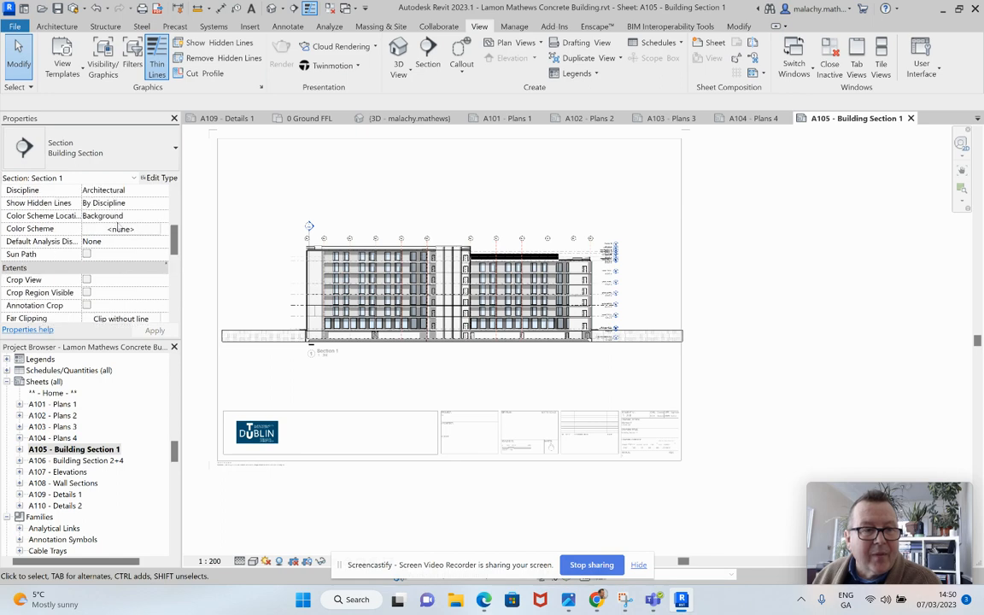
{"action": "scroll", "coordinate": [118, 215], "scroll_direction": "up", "scroll_amount": 3}
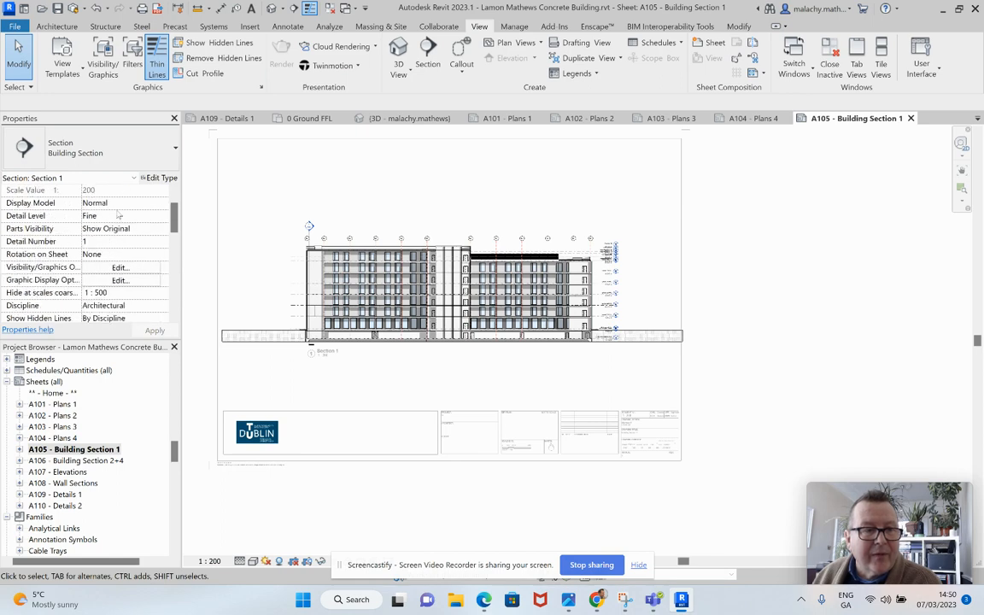
{"action": "left_click", "coordinate": [119, 281]}
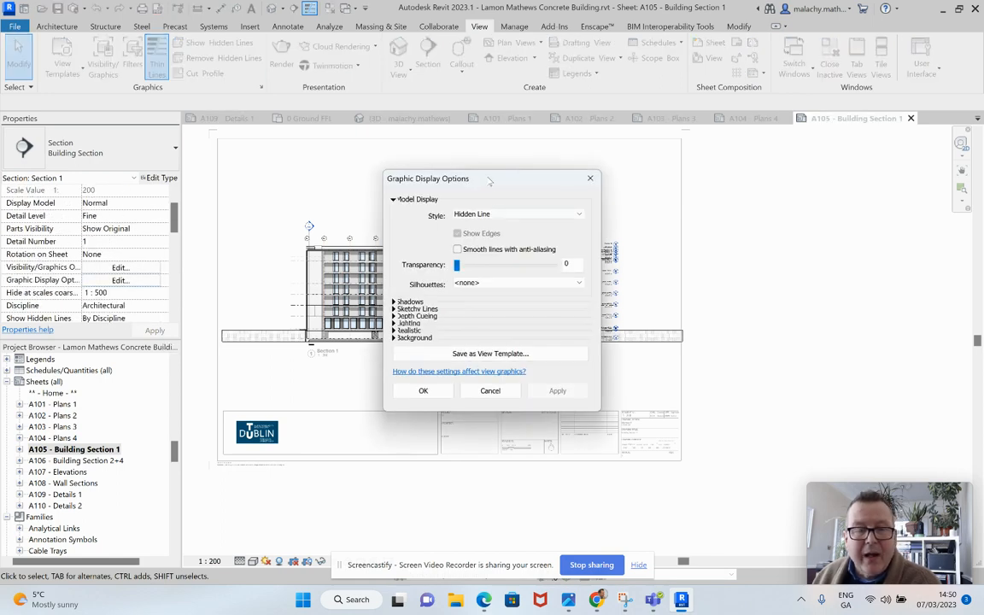
{"action": "left_click_drag", "start_coordinate": [489, 181], "coordinate": [784, 177]}
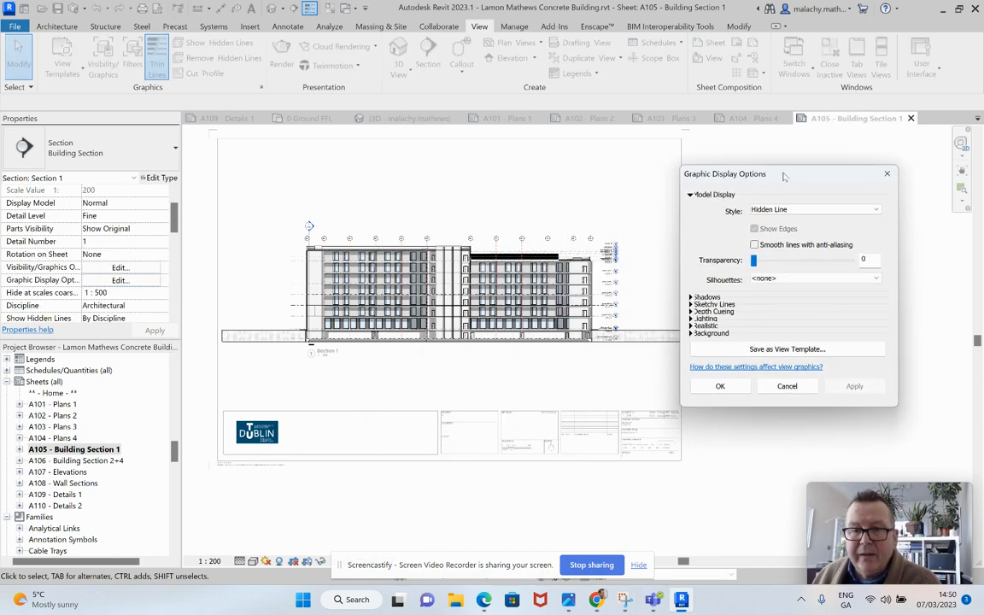
Step: Inspect the Depth Cueing, Lighting and Sun Settings of the Section 1 view, and close them without saving changes
{"action": "left_click", "coordinate": [702, 310]}
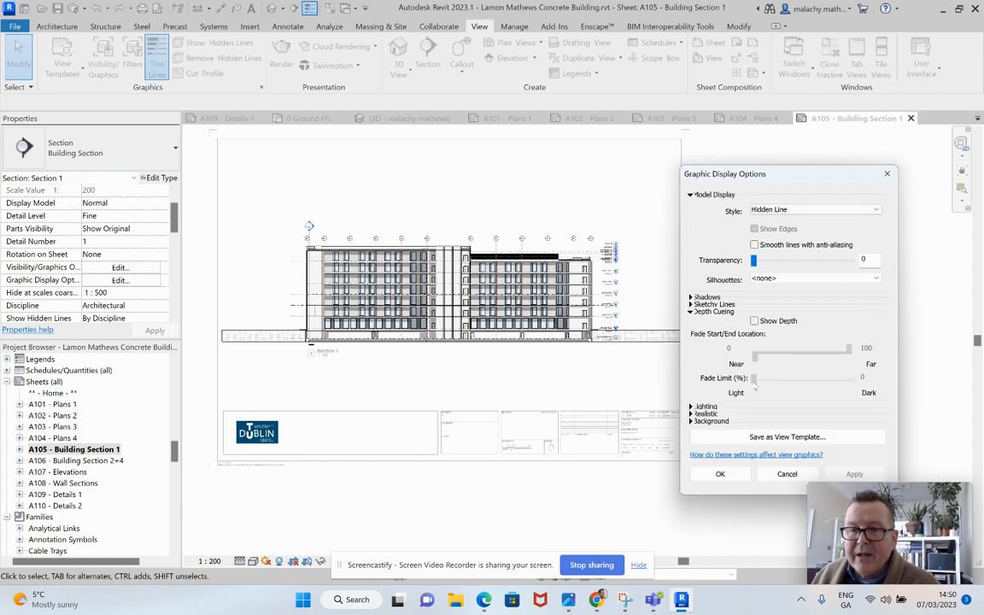
{"action": "left_click", "coordinate": [693, 407]}
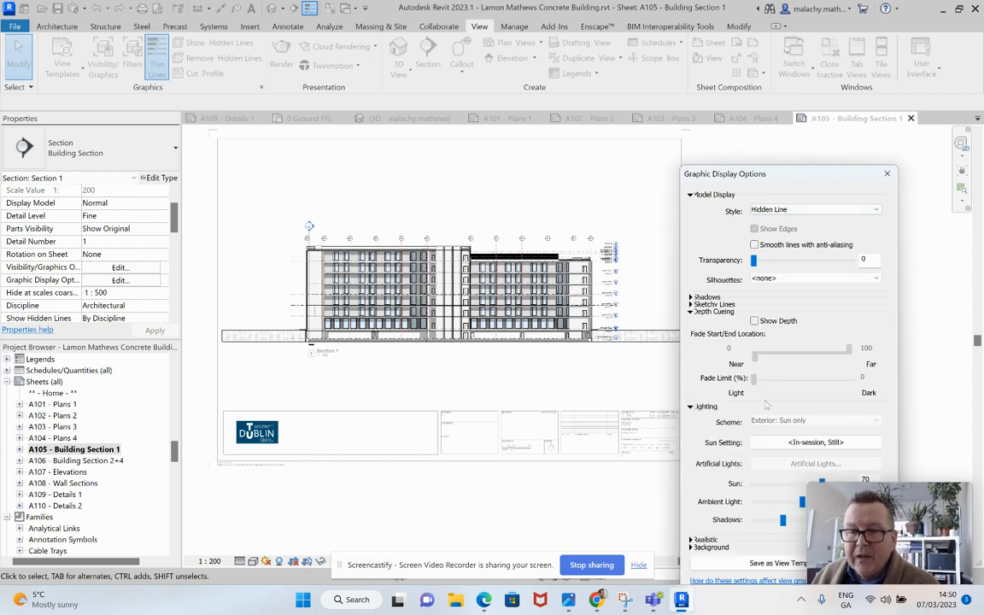
{"action": "left_click", "coordinate": [691, 312]}
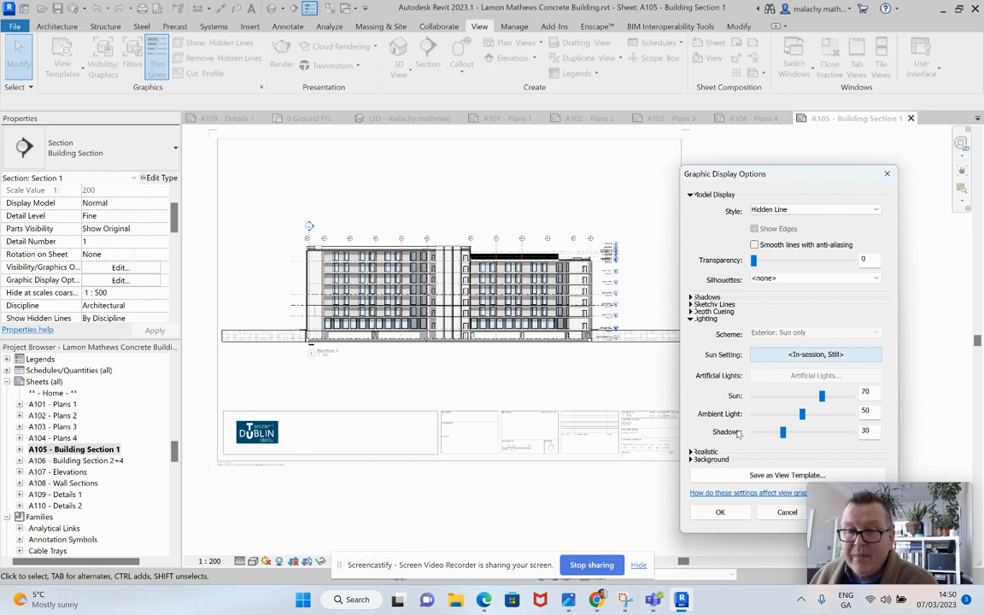
{"action": "left_click", "coordinate": [803, 354]}
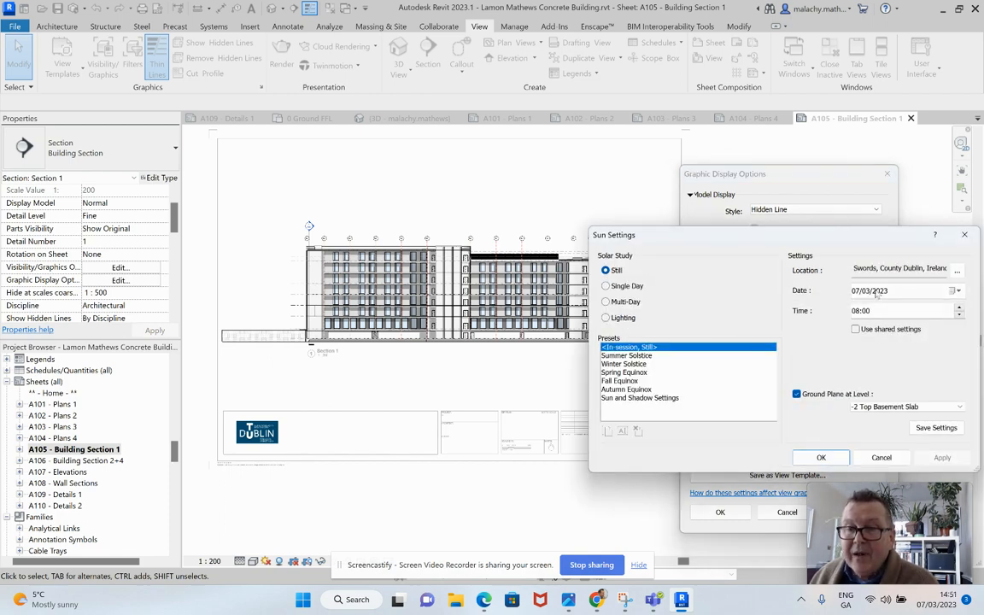
{"action": "left_click", "coordinate": [872, 461]}
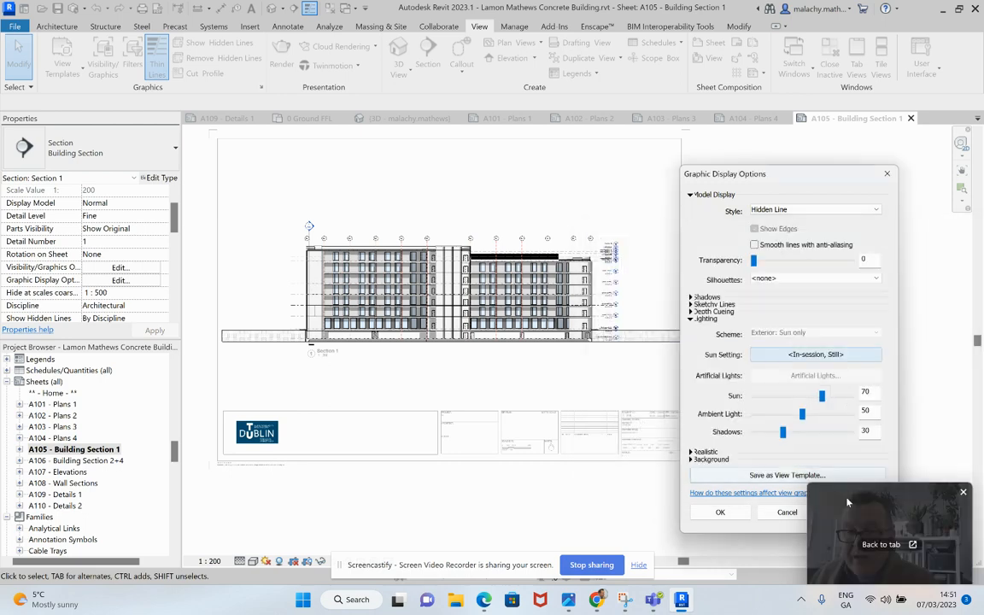
{"action": "left_click", "coordinate": [790, 514]}
Step: Deactivate the Section 1 view and look over the whole section on the sheet
{"action": "scroll", "coordinate": [502, 380], "scroll_direction": "up", "scroll_amount": 5}
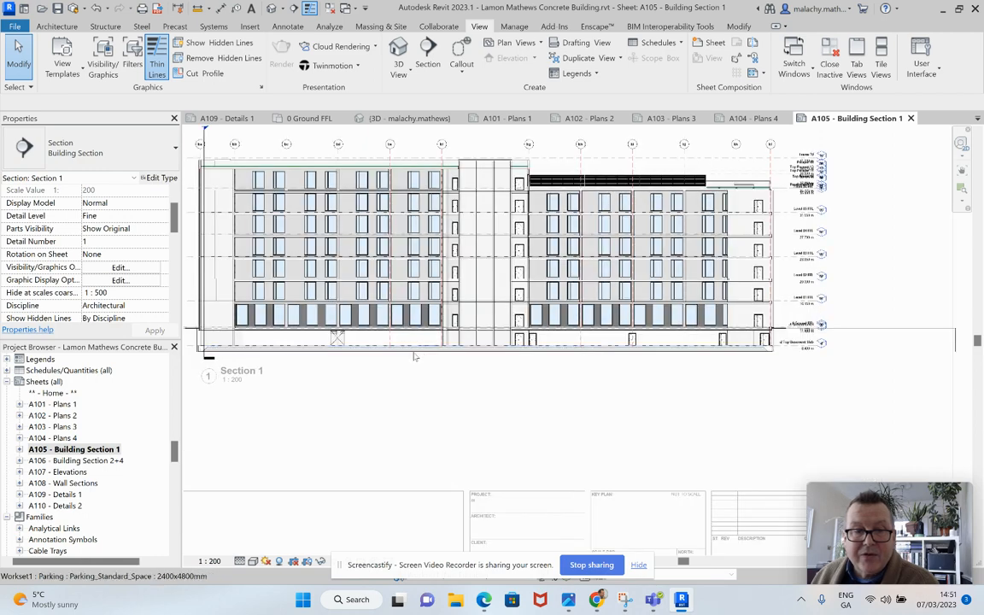
{"action": "right_click", "coordinate": [562, 143]}
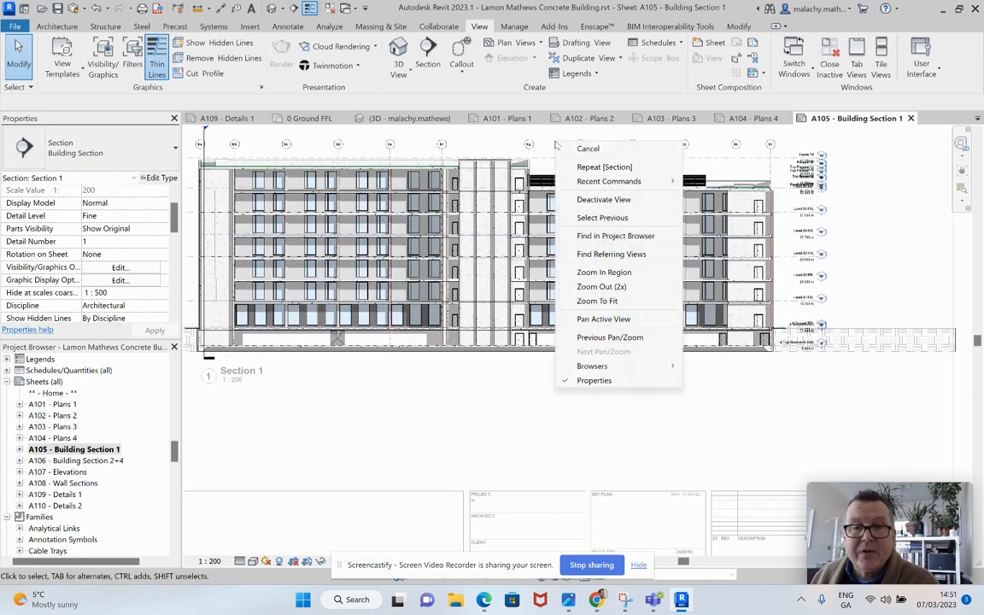
{"action": "left_click", "coordinate": [598, 198]}
{"action": "left_click", "coordinate": [611, 452]}
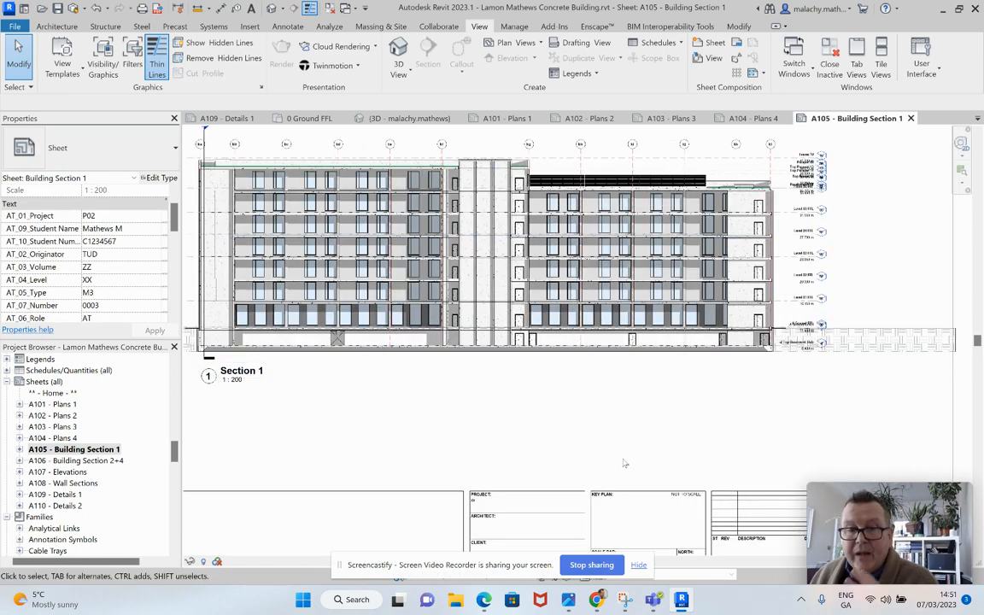
{"action": "mouse_move", "coordinate": [624, 462]}
{"action": "middle_mouse_down"}
{"action": "mouse_move", "coordinate": [661, 448]}
{"action": "mouse_move", "coordinate": [707, 461]}
{"action": "middle_mouse_up"}
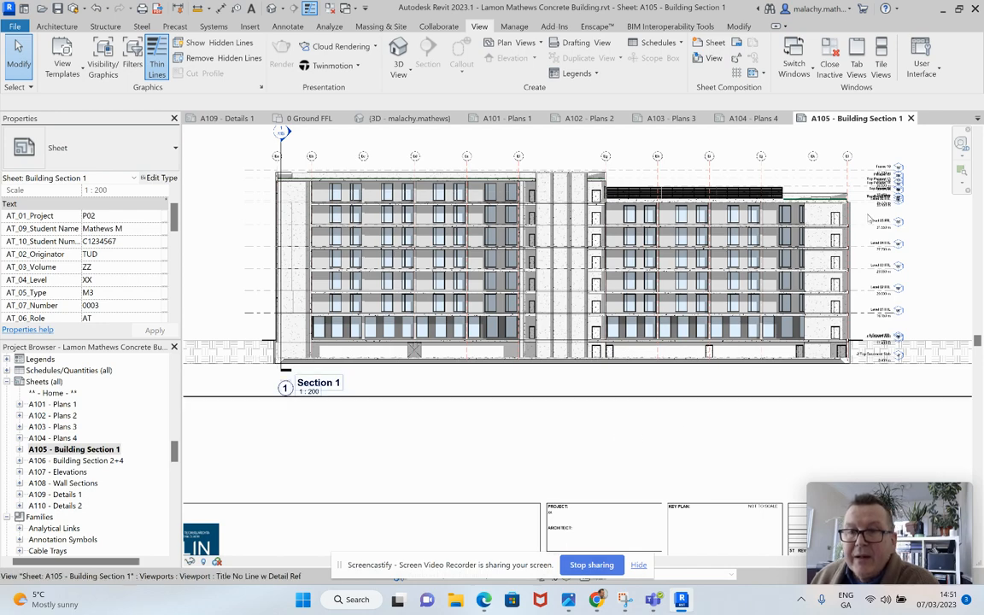
Step: Activate the Section 1 view again, focusing on the overlapping level heads beside the roof
{"action": "scroll", "coordinate": [883, 238], "scroll_direction": "up", "scroll_amount": 3}
{"action": "scroll", "coordinate": [848, 232], "scroll_direction": "up", "scroll_amount": 2}
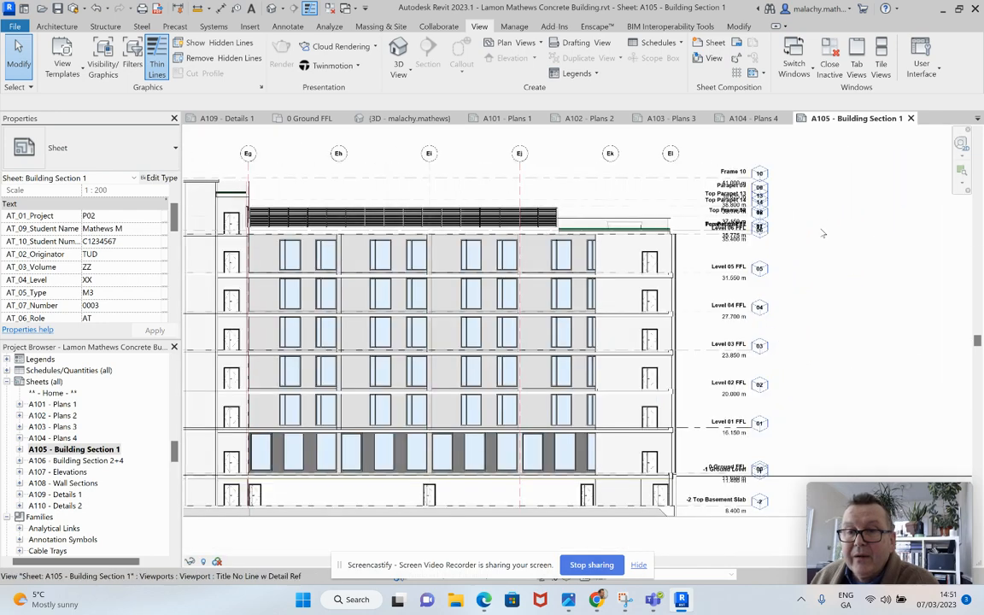
{"action": "right_click", "coordinate": [825, 195]}
{"action": "left_click", "coordinate": [846, 255]}
{"action": "scroll", "coordinate": [700, 180], "scroll_direction": "up", "scroll_amount": 3}
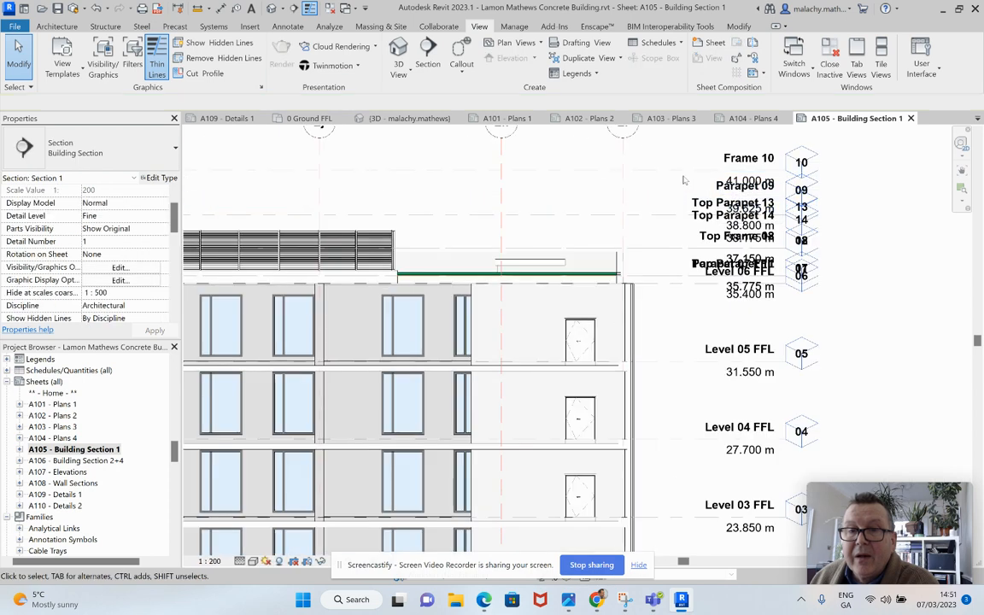
Step: Hide the Frame 10, Parapet 09, Top Parapet 13, Top Parapet 14 and Top Frame 12 levels in the Section 1 view
{"action": "left_click", "coordinate": [683, 174]}
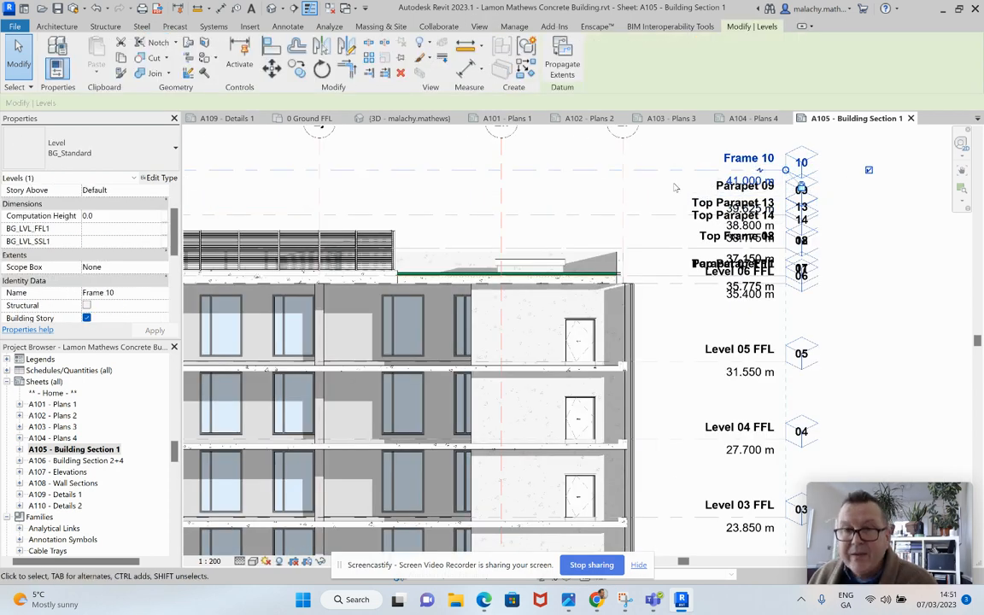
{"action": "left_click", "coordinate": [661, 198], "text": "ctrl"}
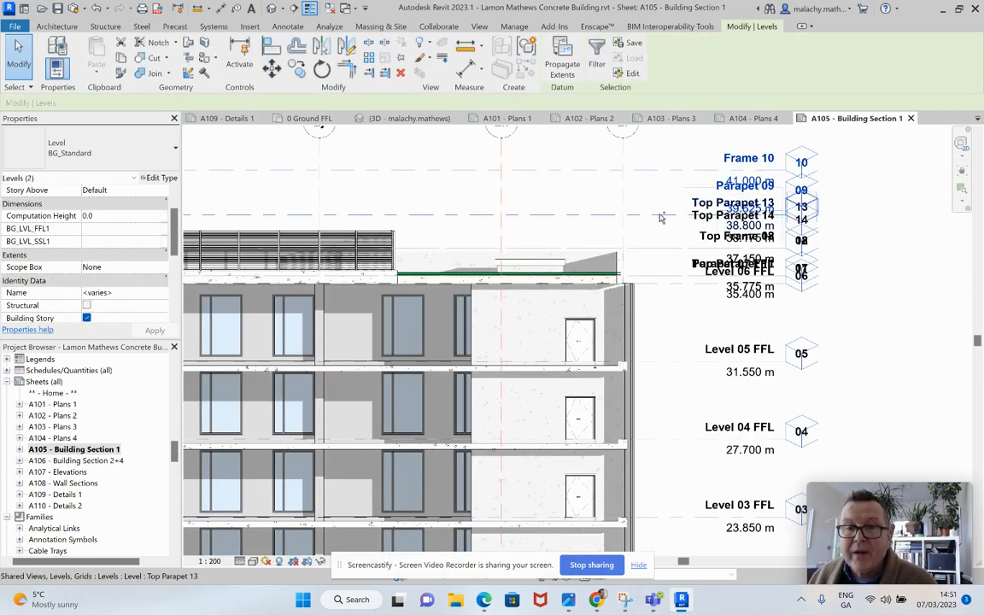
{"action": "left_click", "coordinate": [661, 215], "text": "ctrl"}
{"action": "left_click", "coordinate": [658, 227], "text": "ctrl"}
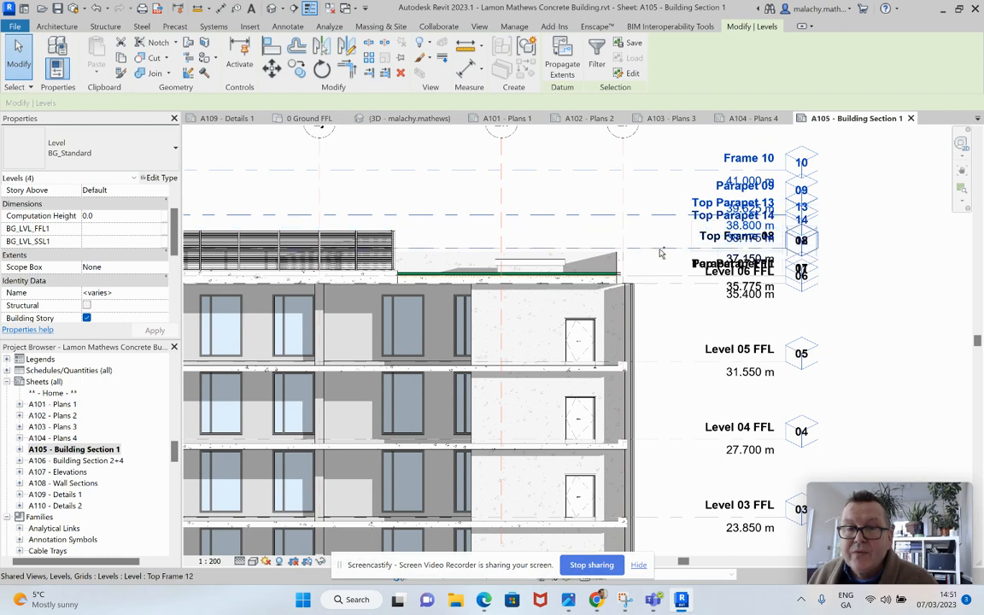
{"action": "left_click", "coordinate": [660, 248], "text": "ctrl"}
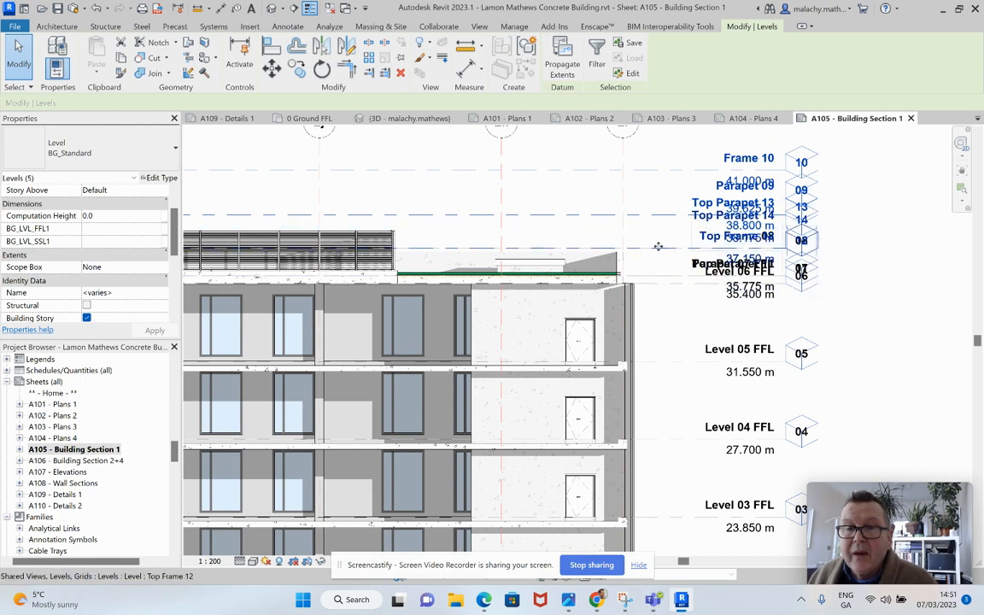
{"action": "right_click", "coordinate": [665, 219]}
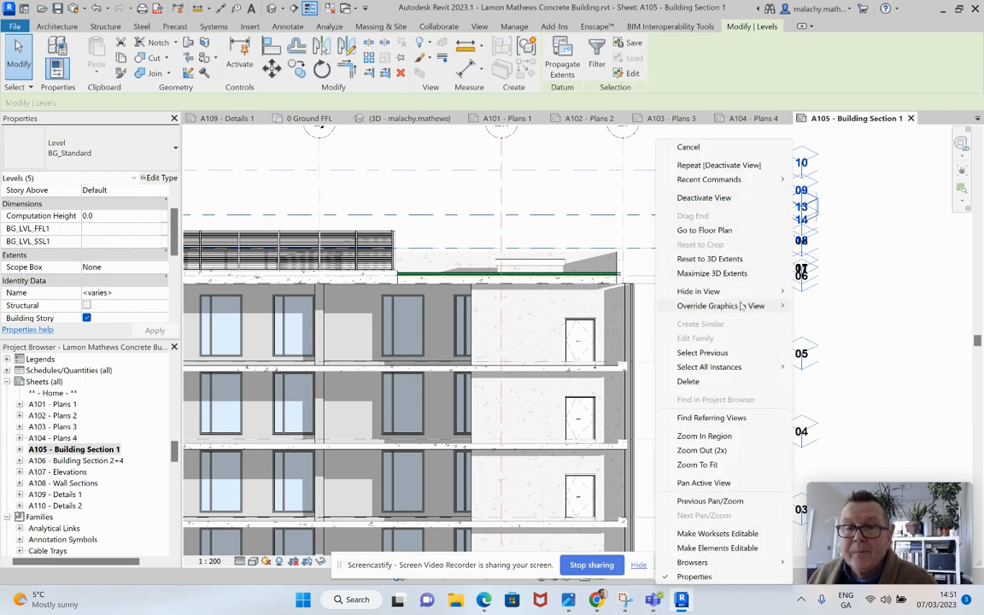
{"action": "left_click", "coordinate": [837, 296]}
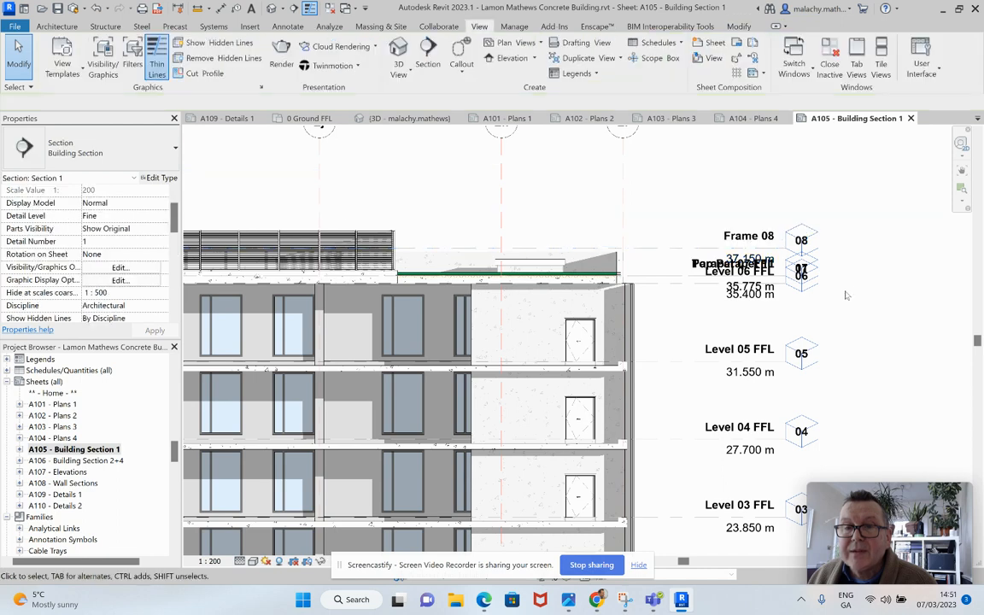
Step: Add elbows to the Level 06 FFL and Top Parapet 11 level lines, shifting their heads below the overlapping ones
{"action": "left_click", "coordinate": [677, 287]}
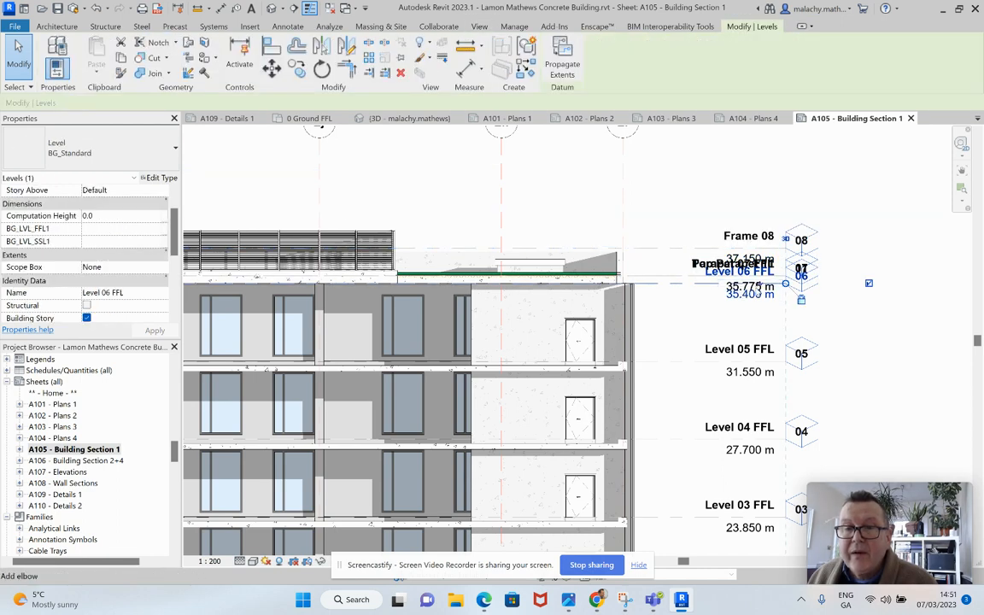
{"action": "left_click", "coordinate": [762, 330]}
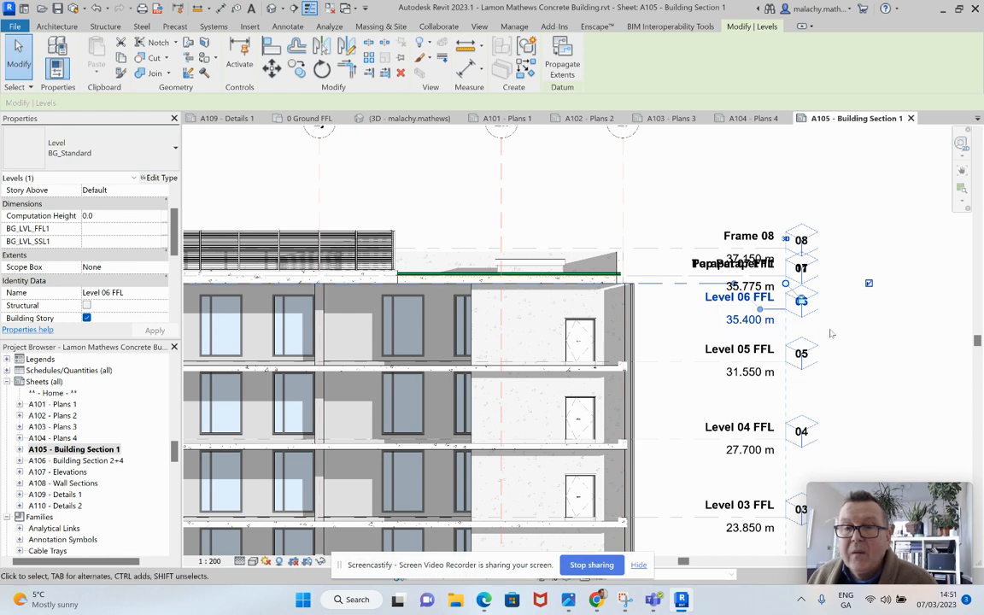
{"action": "left_click", "coordinate": [870, 336]}
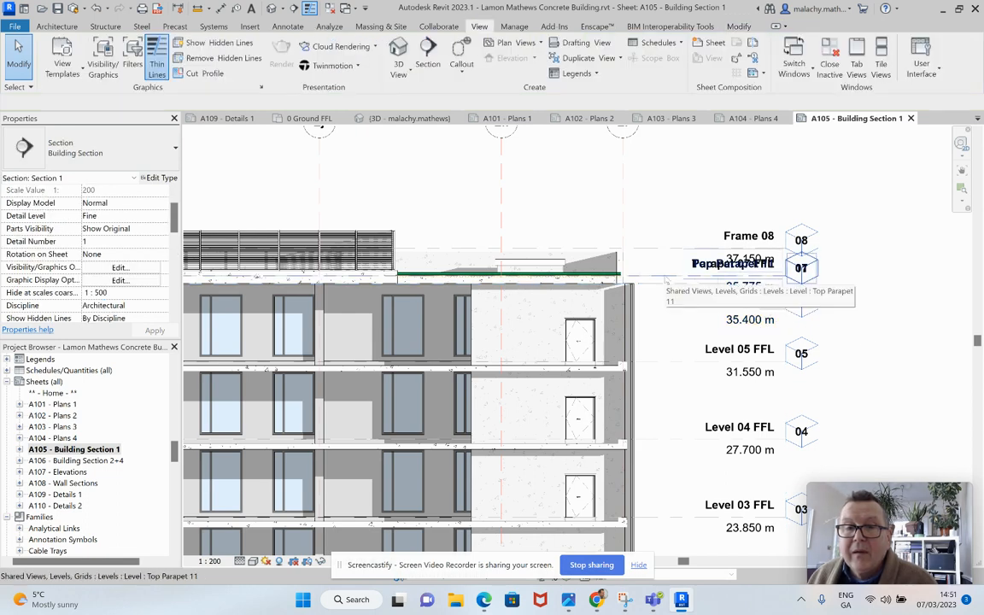
{"action": "left_click", "coordinate": [665, 278]}
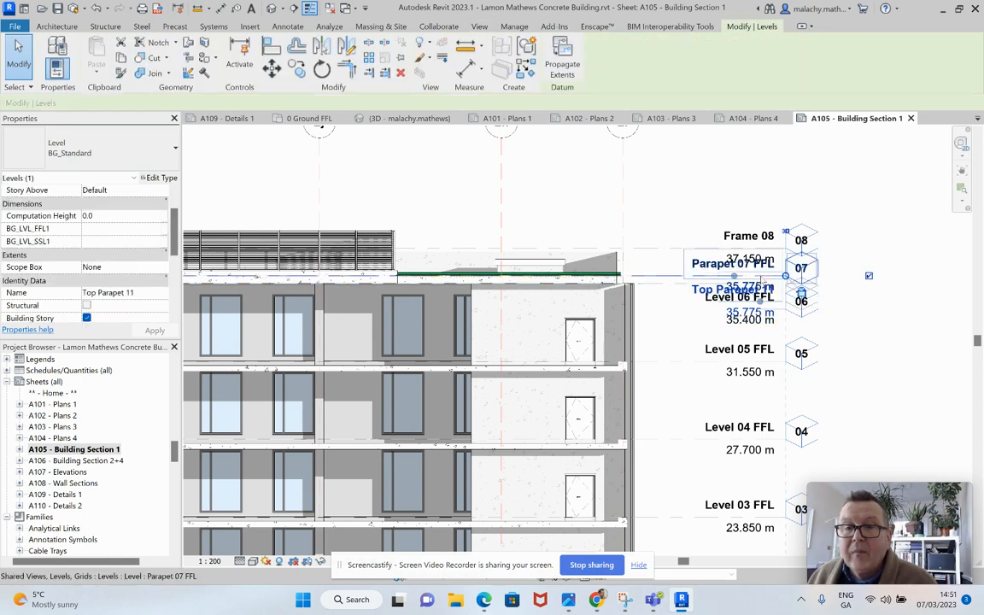
Step: Hide the Frame 08, Top Parapet 11 and Parapet 07 FFL levels individually in the Section 1 view
{"action": "right_click", "coordinate": [757, 235]}
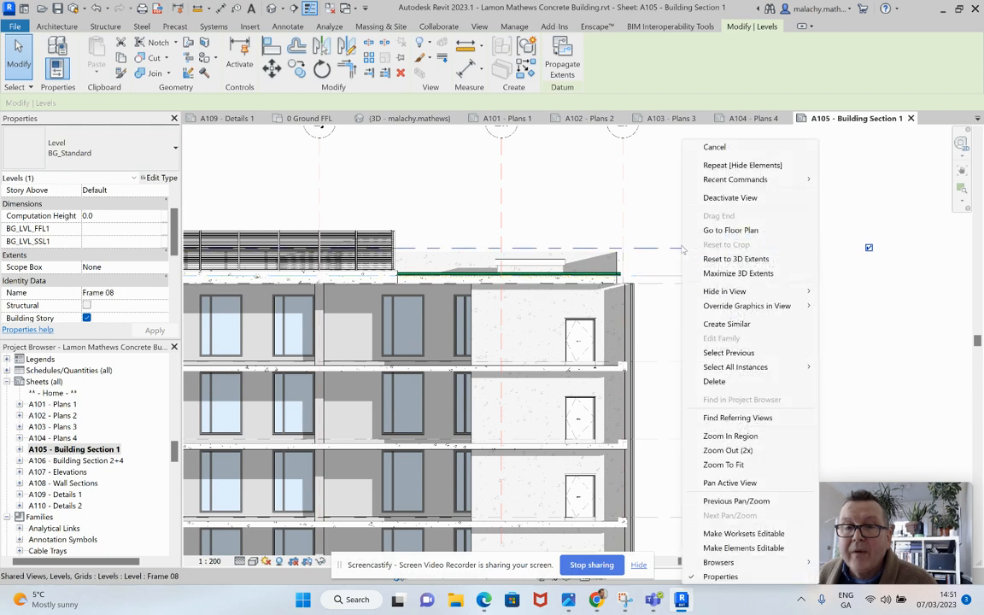
{"action": "mouse_move", "coordinate": [794, 291]}
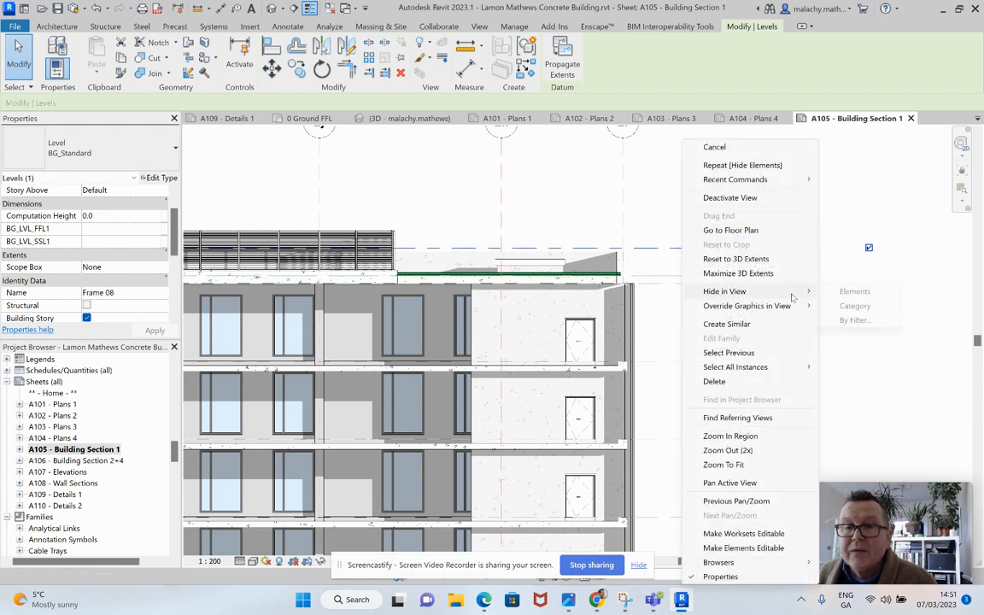
{"action": "left_click", "coordinate": [854, 292]}
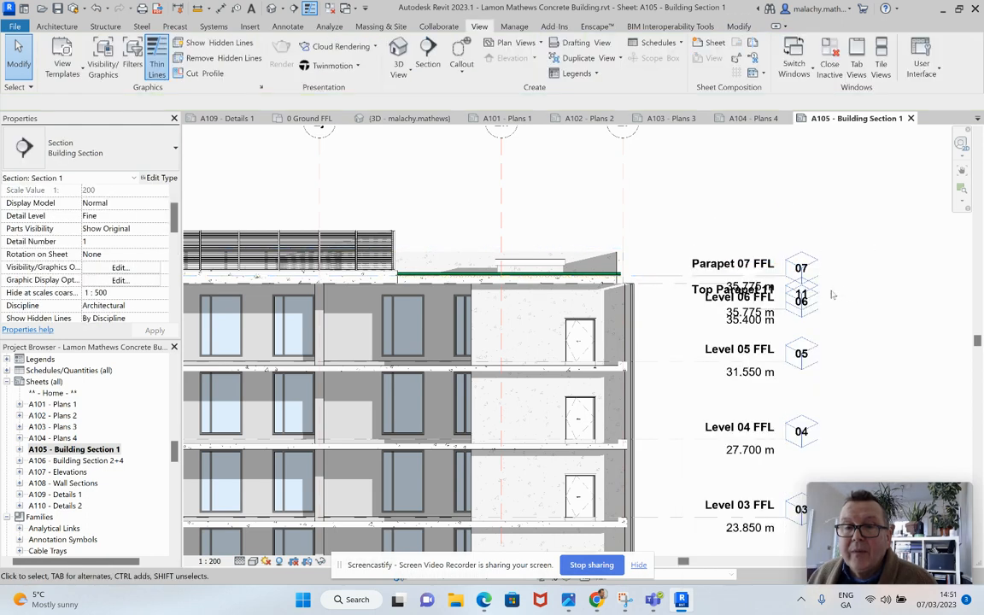
{"action": "left_click", "coordinate": [675, 277]}
{"action": "right_click", "coordinate": [675, 276]}
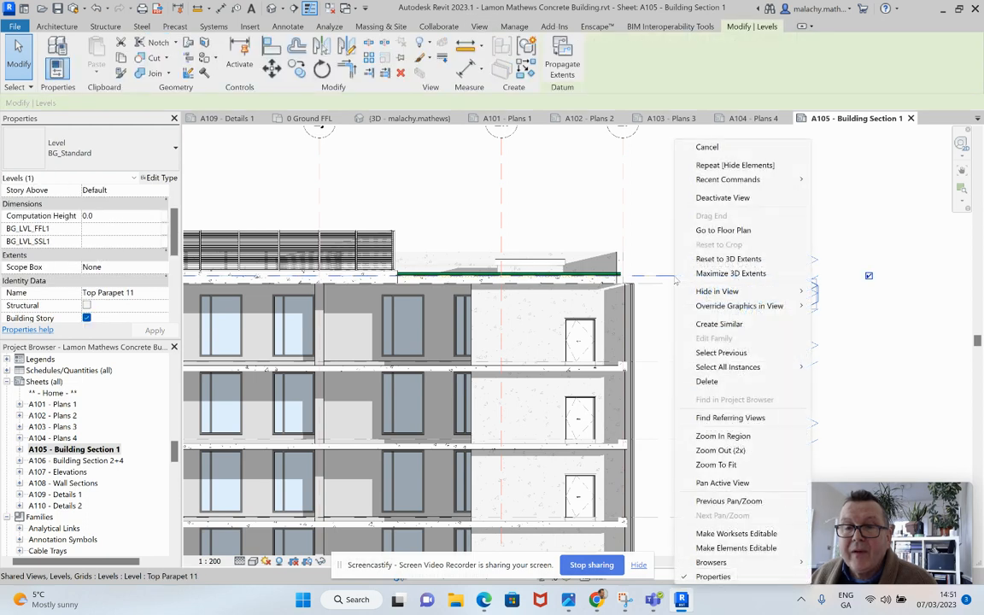
{"action": "mouse_move", "coordinate": [733, 291]}
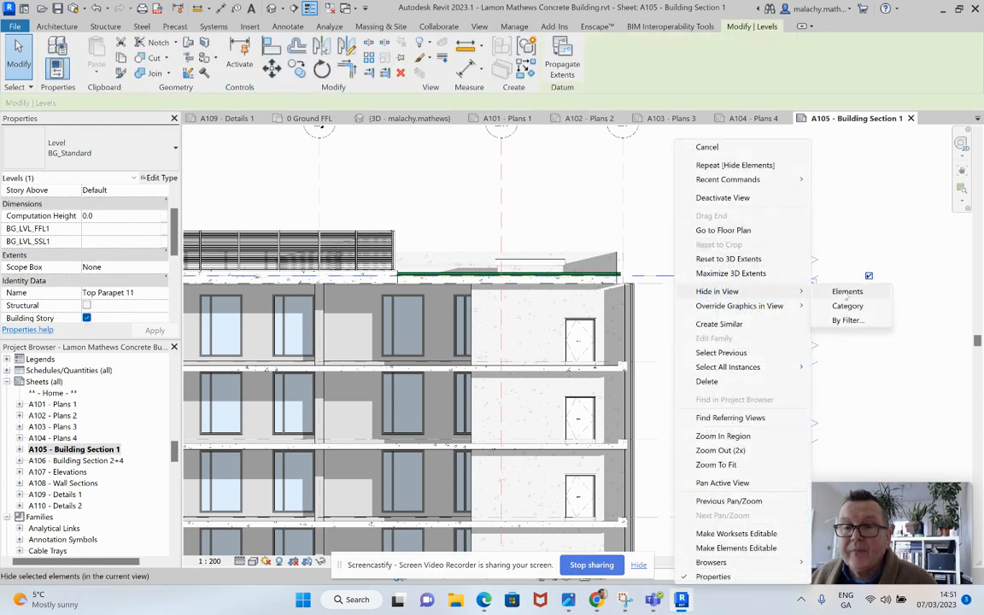
{"action": "left_click", "coordinate": [845, 293]}
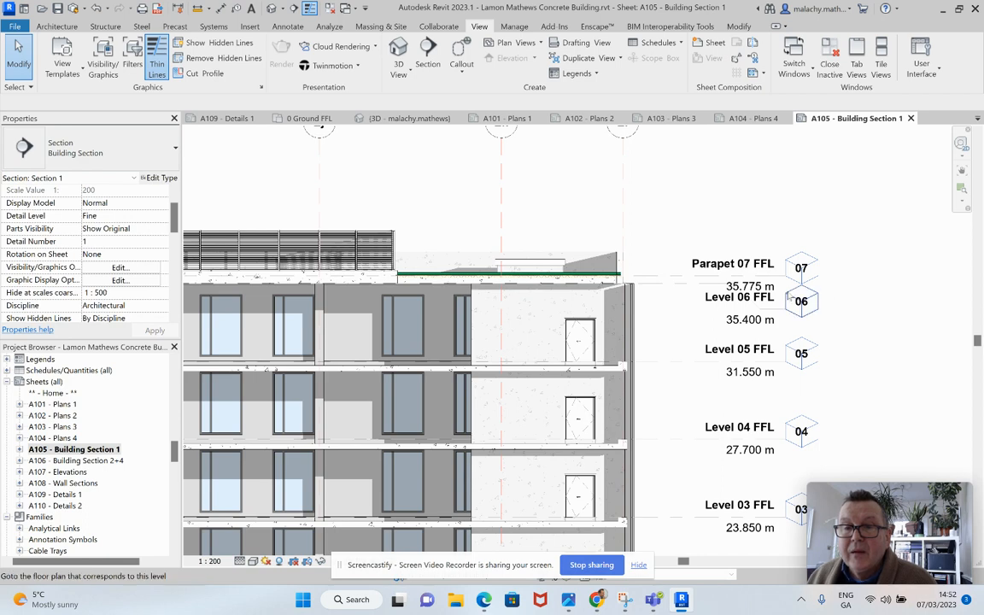
{"action": "left_click", "coordinate": [675, 276]}
{"action": "right_click", "coordinate": [675, 276]}
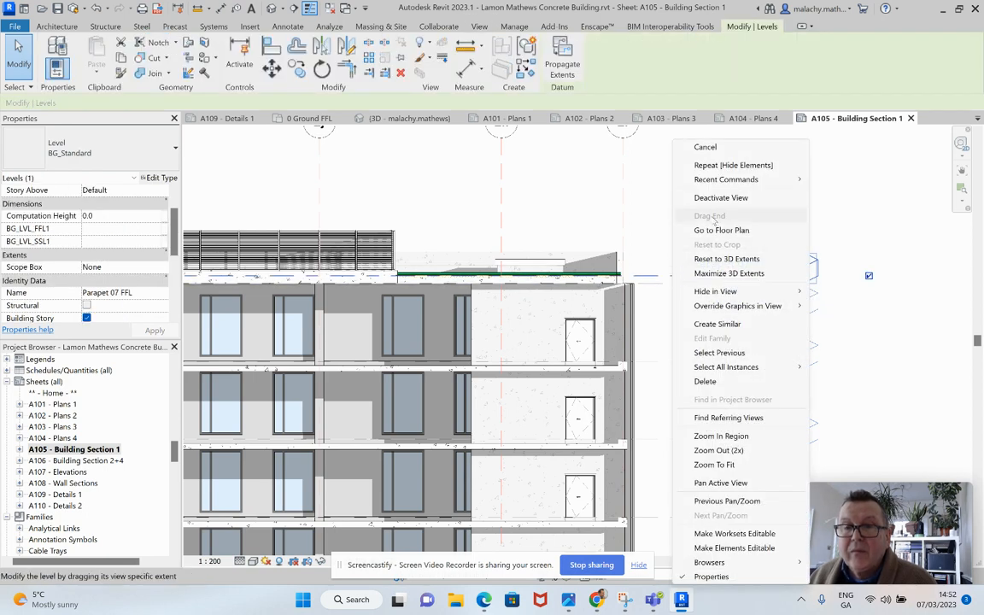
{"action": "mouse_move", "coordinate": [733, 291]}
{"action": "left_click", "coordinate": [844, 292]}
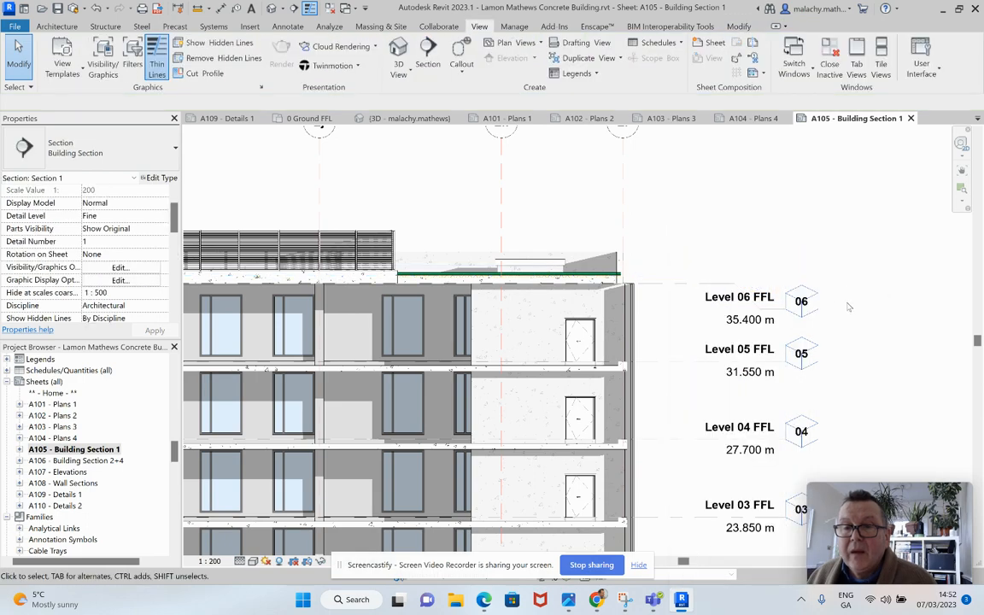
Step: Add an elbow to the 0 Ground FFL level and raise its head clear of the -1 Ground Level head
{"action": "scroll", "coordinate": [858, 248], "scroll_direction": "down", "scroll_amount": 5}
{"action": "middle_click_drag", "start_coordinate": [863, 229], "coordinate": [858, 226]}
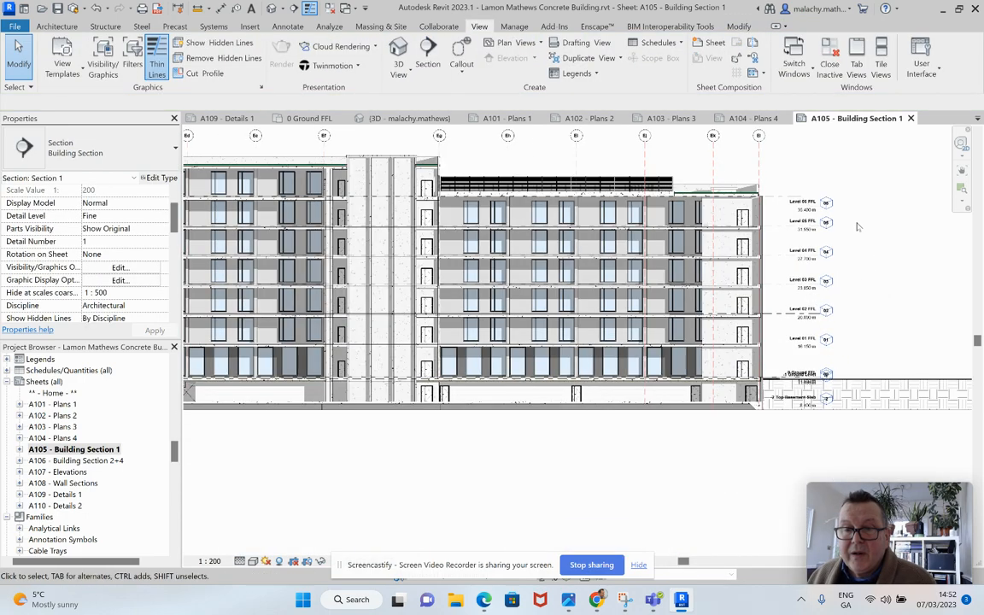
{"action": "scroll", "coordinate": [743, 375], "scroll_direction": "up", "scroll_amount": 5}
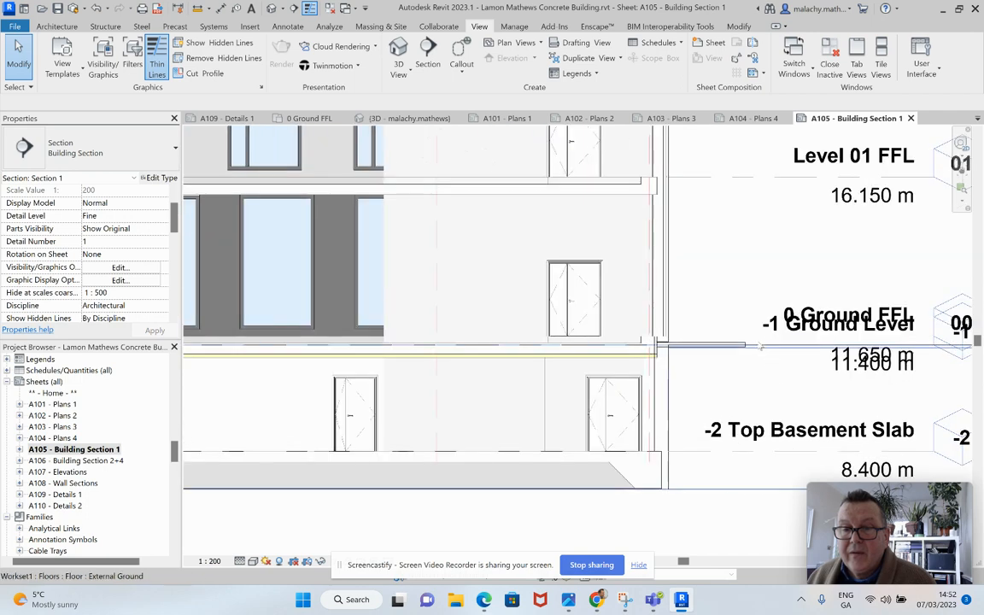
{"action": "left_click", "coordinate": [707, 312]}
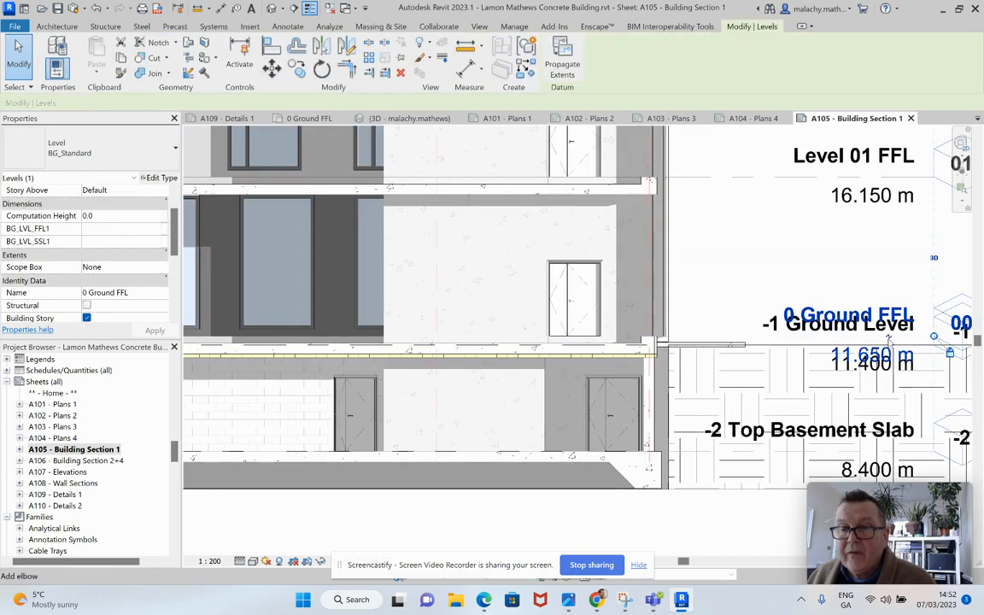
{"action": "left_click_drag", "start_coordinate": [801, 312], "coordinate": [801, 357]}
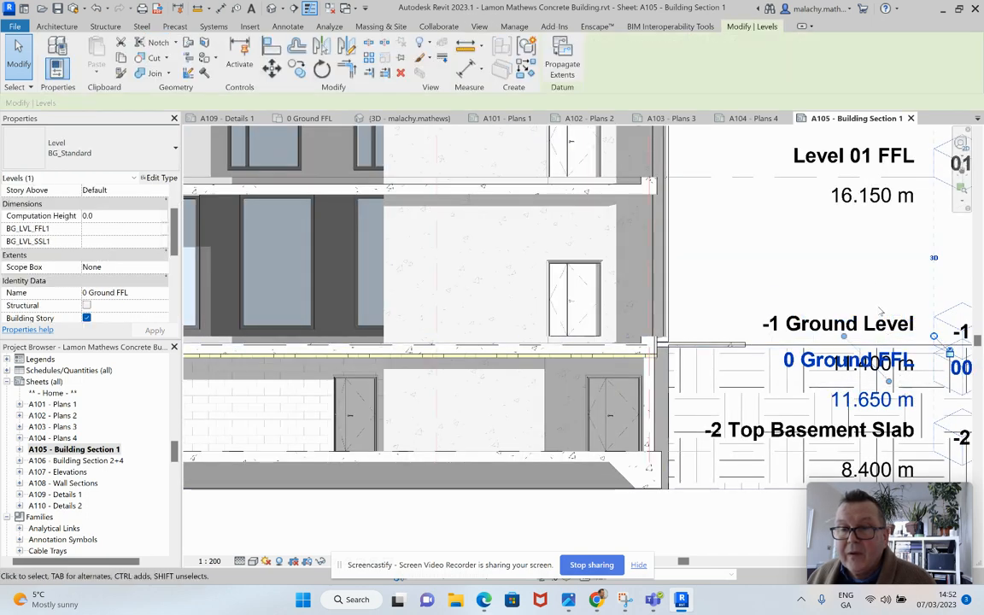
{"action": "left_click_drag", "start_coordinate": [889, 382], "coordinate": [888, 281]}
{"action": "left_click", "coordinate": [757, 277]}
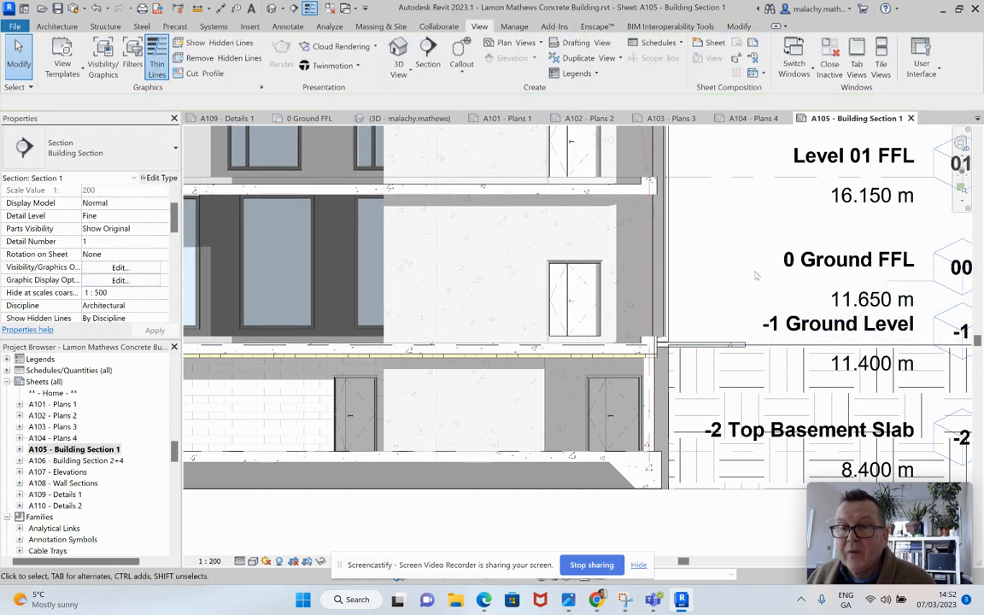
Step: Deactivate the Section 1 view and check the cleaned-up section on the whole sheet
{"action": "scroll", "coordinate": [757, 278], "scroll_direction": "down", "scroll_amount": 3}
{"action": "scroll", "coordinate": [759, 293], "scroll_direction": "down", "scroll_amount": 6}
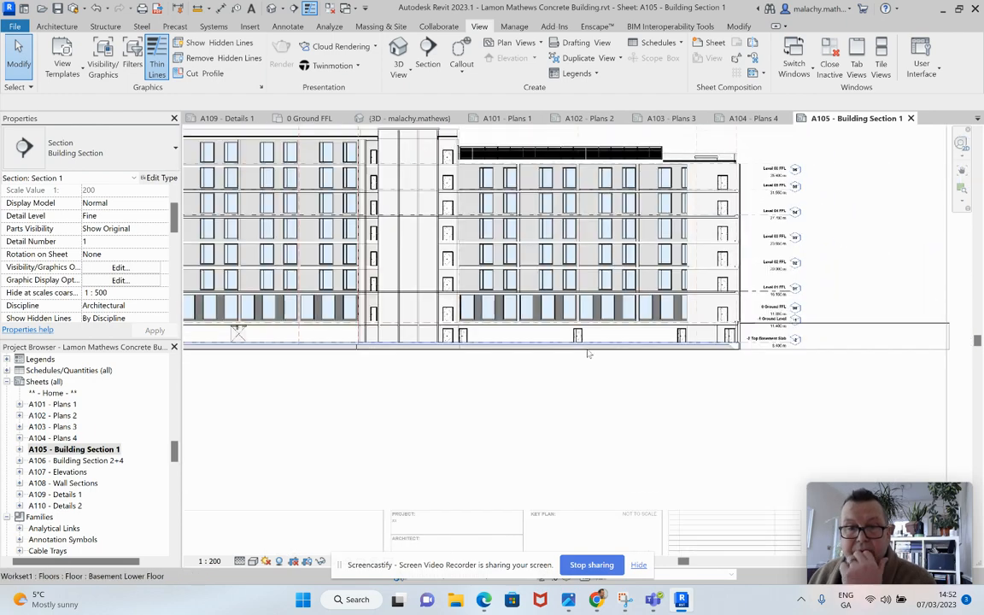
{"action": "right_click", "coordinate": [690, 195]}
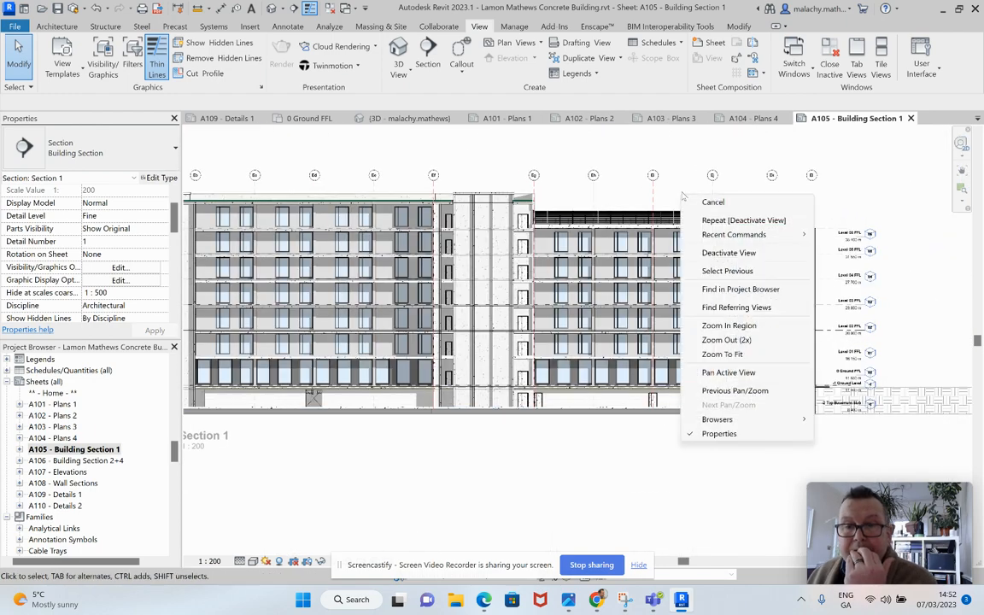
{"action": "left_click", "coordinate": [713, 254]}
{"action": "scroll", "coordinate": [769, 291], "scroll_direction": "down", "scroll_amount": 5}
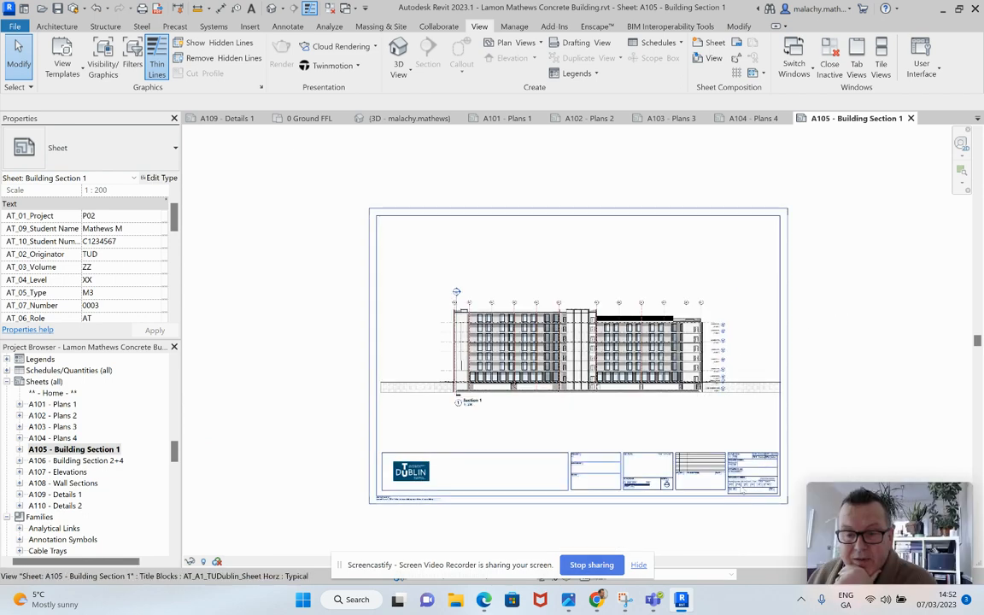
Step: Open sheet A106 - Building Section 2+4 and examine the Section 2 and Section 4 drawings with their level heads
{"action": "double_click", "coordinate": [100, 462]}
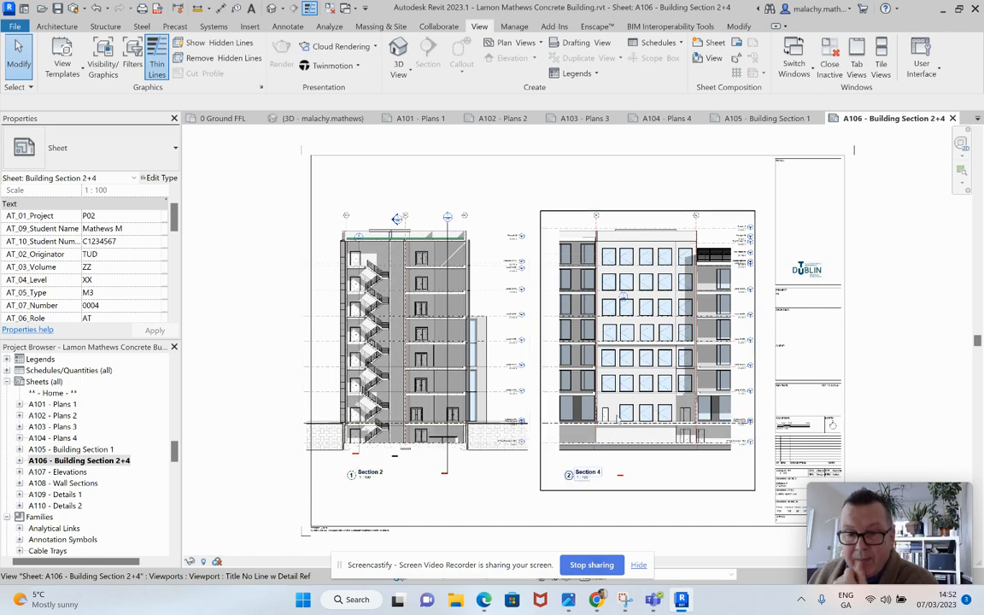
{"action": "scroll", "coordinate": [613, 383], "scroll_direction": "up", "scroll_amount": 5}
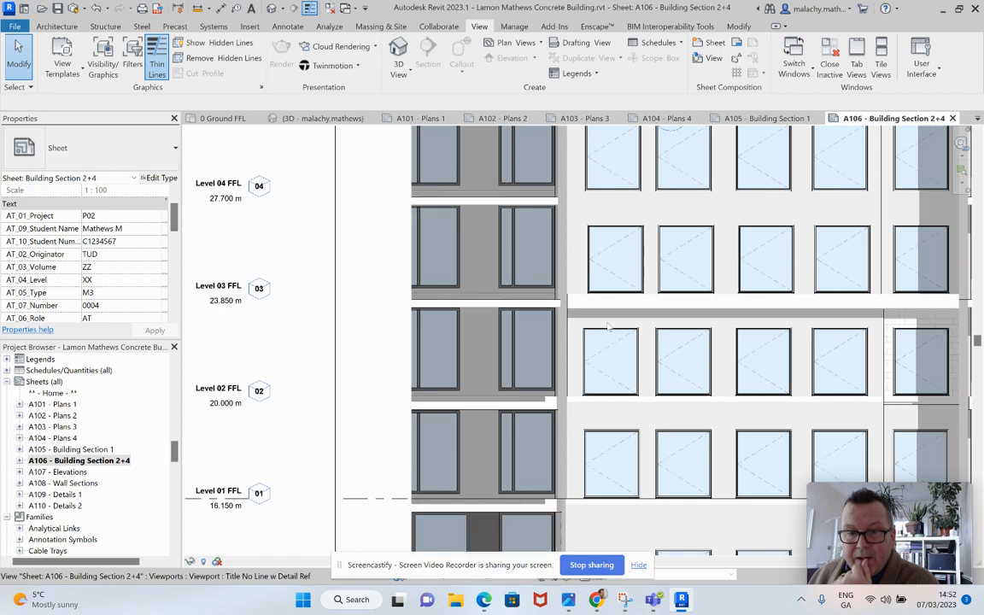
{"action": "scroll", "coordinate": [609, 326], "scroll_direction": "down", "scroll_amount": 5}
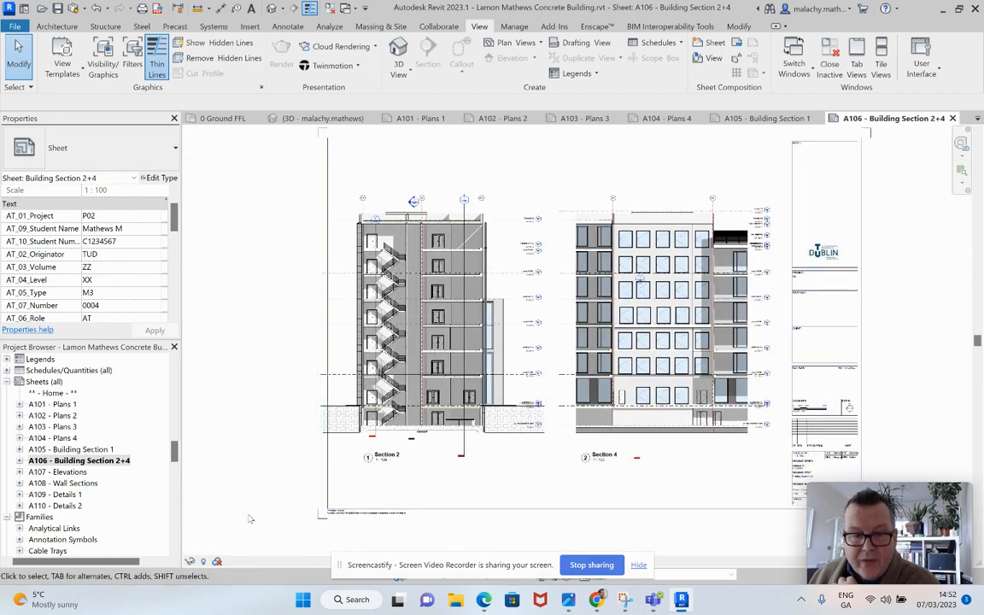
Step: Open sheet A107 - Elevations and examine the level lines and heads beside the North Elevation
{"action": "double_click", "coordinate": [90, 472]}
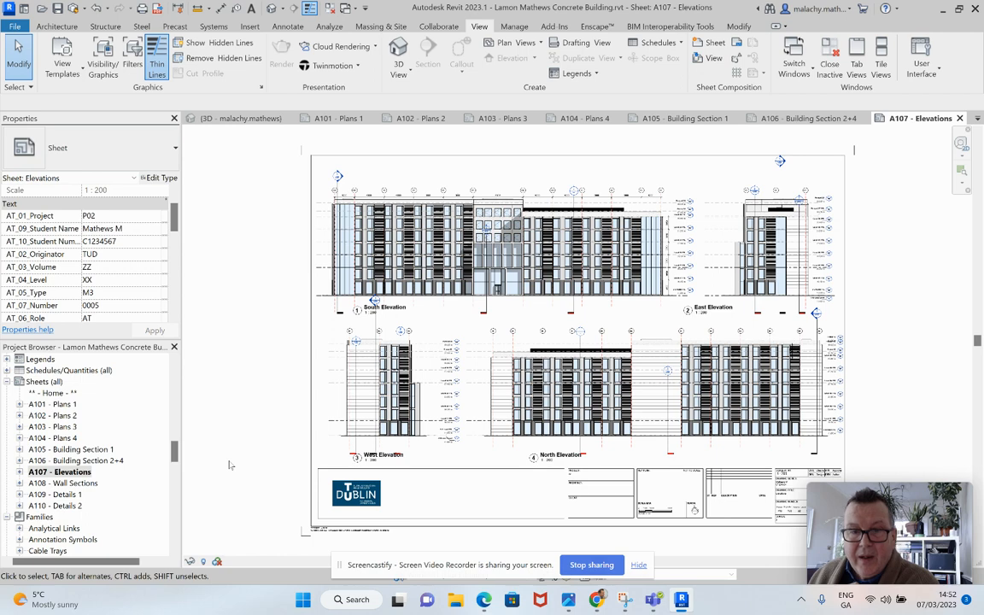
{"action": "scroll", "coordinate": [475, 357], "scroll_direction": "up", "scroll_amount": 8}
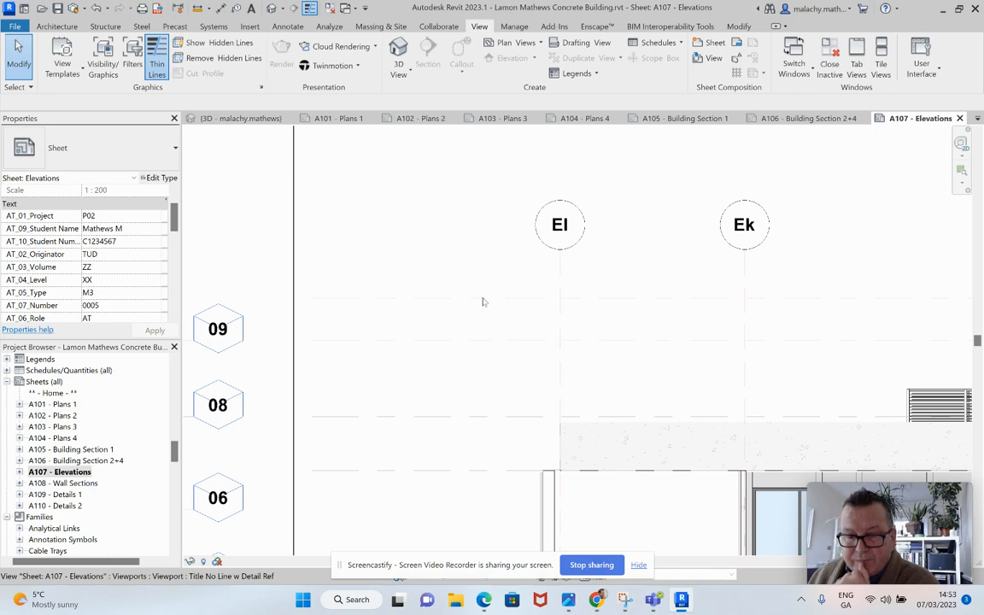
{"action": "scroll", "coordinate": [482, 301], "scroll_direction": "down", "scroll_amount": 4}
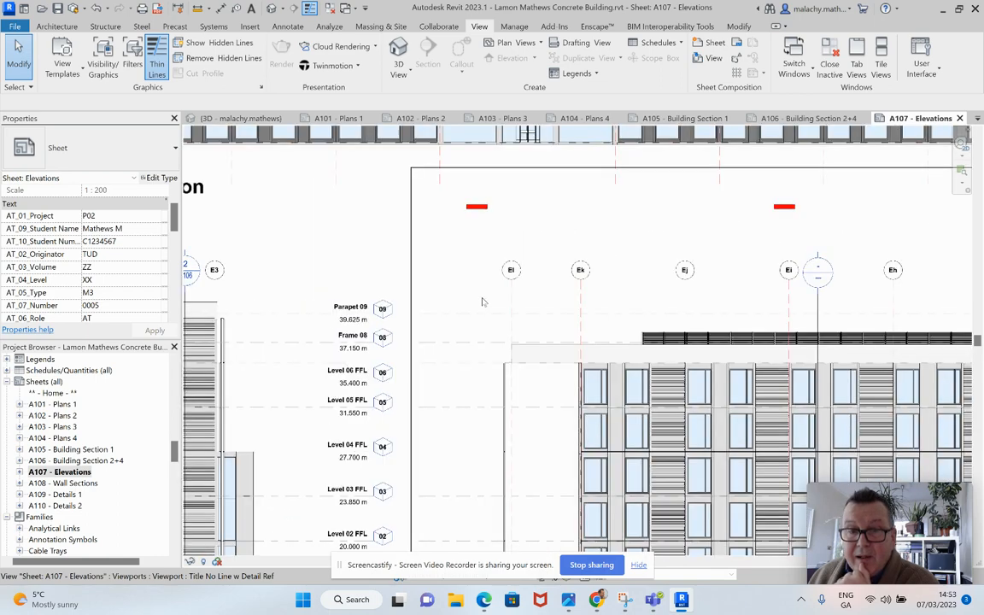
{"action": "scroll", "coordinate": [482, 301], "scroll_direction": "down", "scroll_amount": 2}
Step: Activate the North Elevation view and review the type properties of the topmost level line
{"action": "right_click", "coordinate": [491, 289]}
{"action": "left_click", "coordinate": [516, 255]}
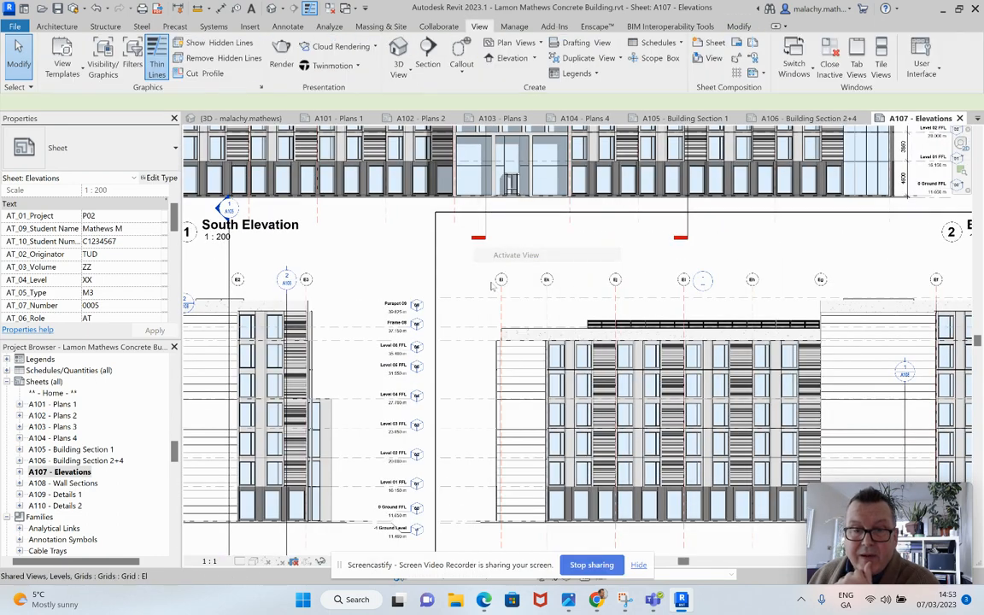
{"action": "left_click", "coordinate": [480, 297]}
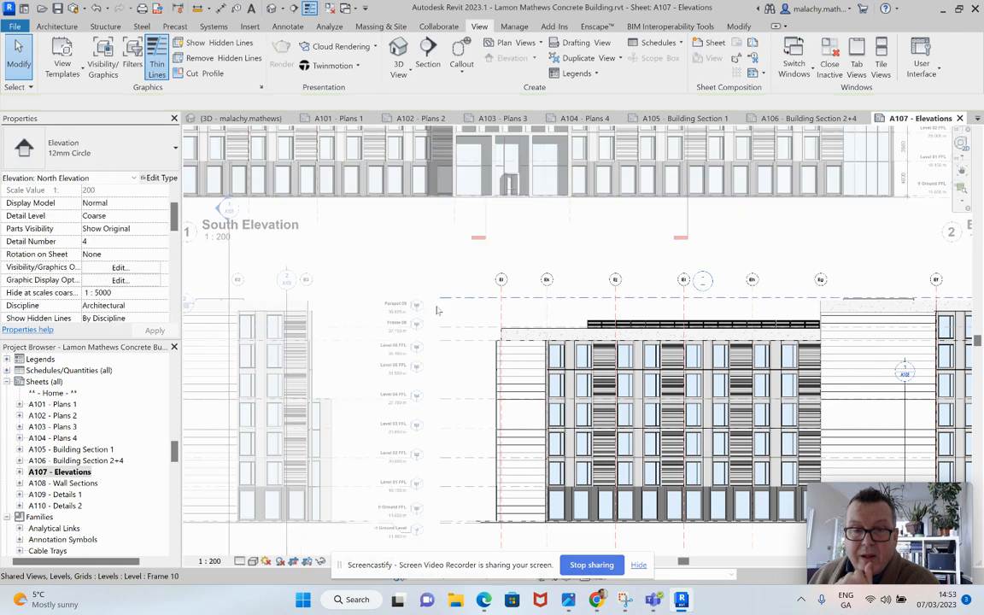
{"action": "left_click", "coordinate": [160, 177]}
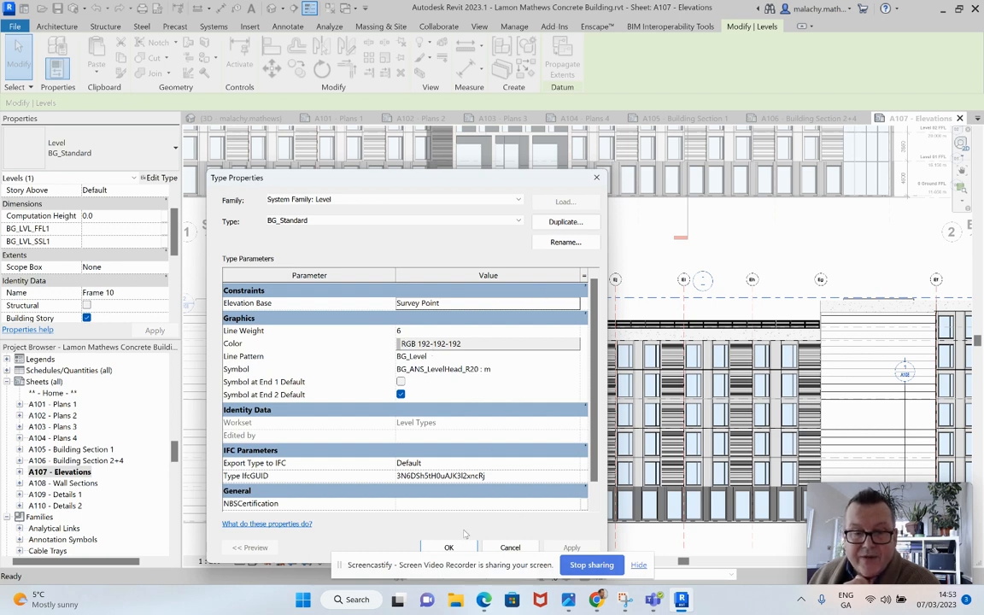
{"action": "left_click", "coordinate": [449, 547]}
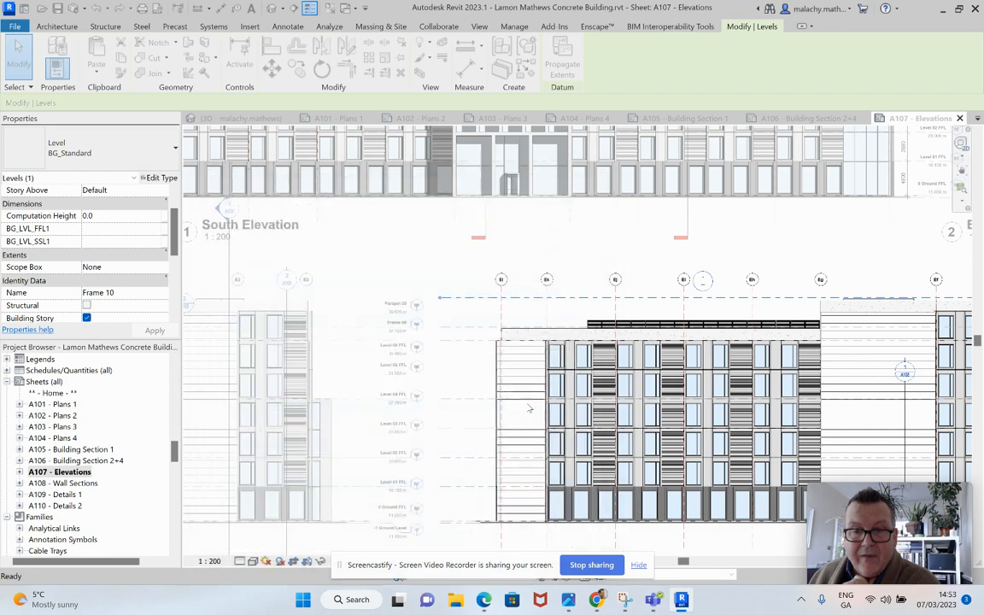
{"action": "left_click", "coordinate": [579, 271]}
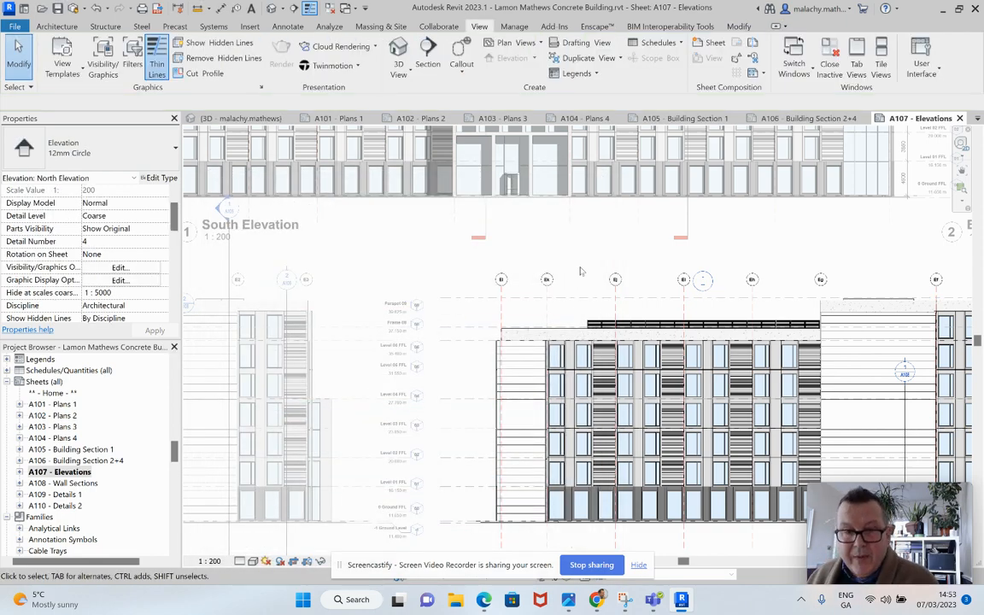
Step: Deactivate the North Elevation view and check the four elevations on the whole sheet
{"action": "scroll", "coordinate": [579, 271], "scroll_direction": "down", "scroll_amount": 3}
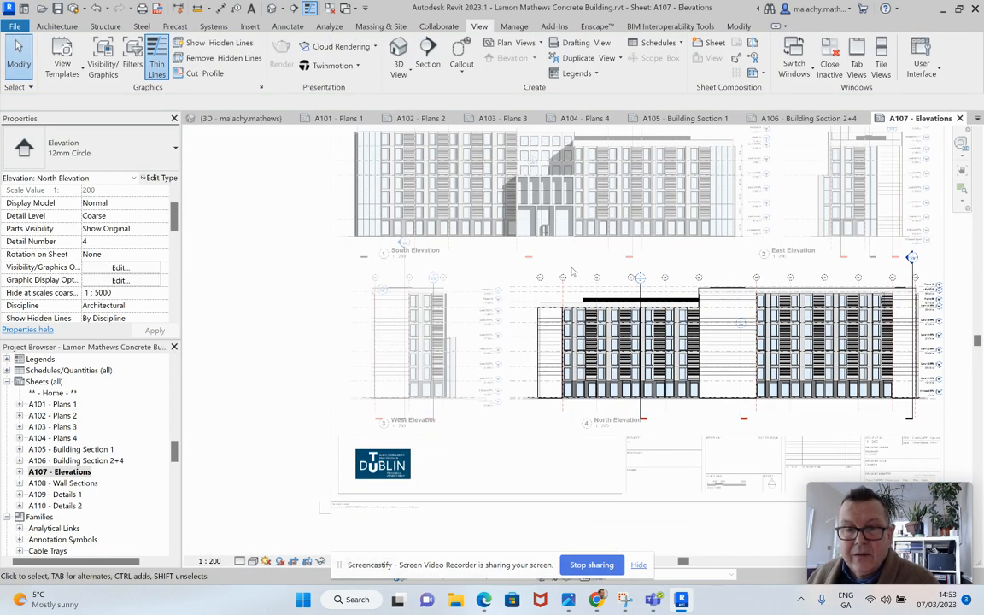
{"action": "right_click", "coordinate": [513, 242]}
{"action": "left_click", "coordinate": [543, 294]}
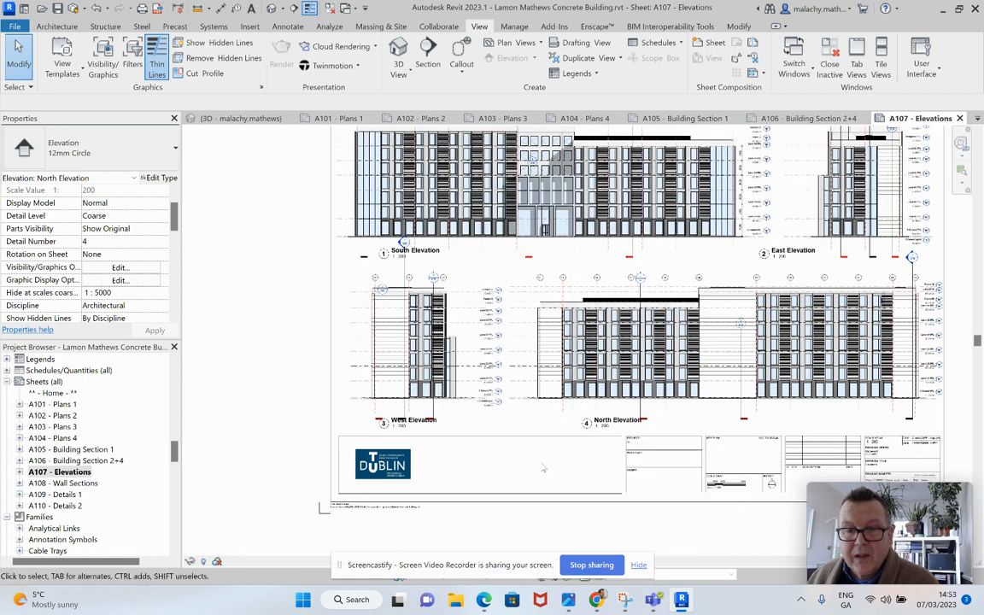
{"action": "scroll", "coordinate": [543, 468], "scroll_direction": "down", "scroll_amount": 2}
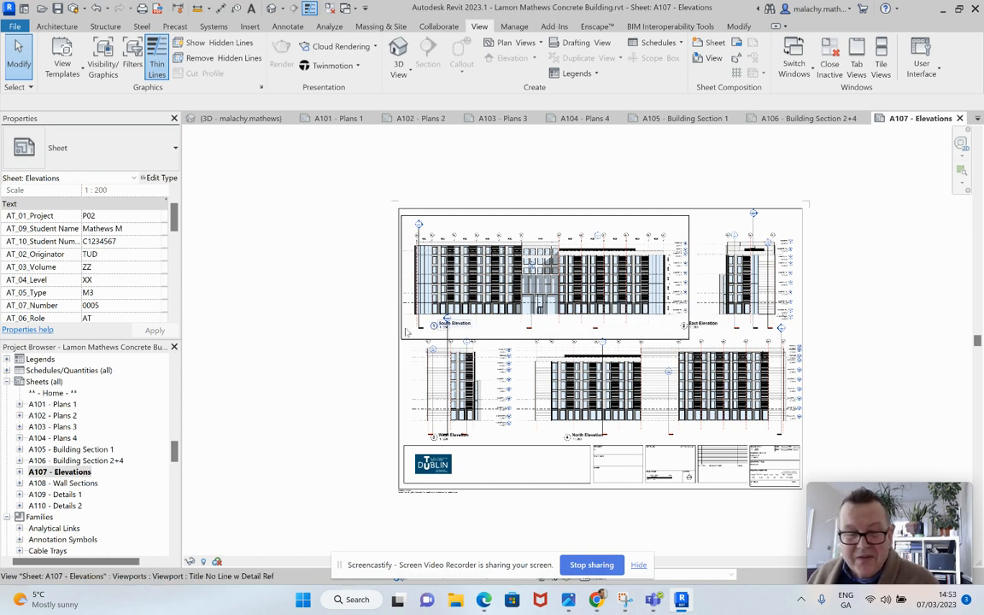
Step: Open sheet A108 - Wall Sections and close all inactive views
{"action": "double_click", "coordinate": [64, 483]}
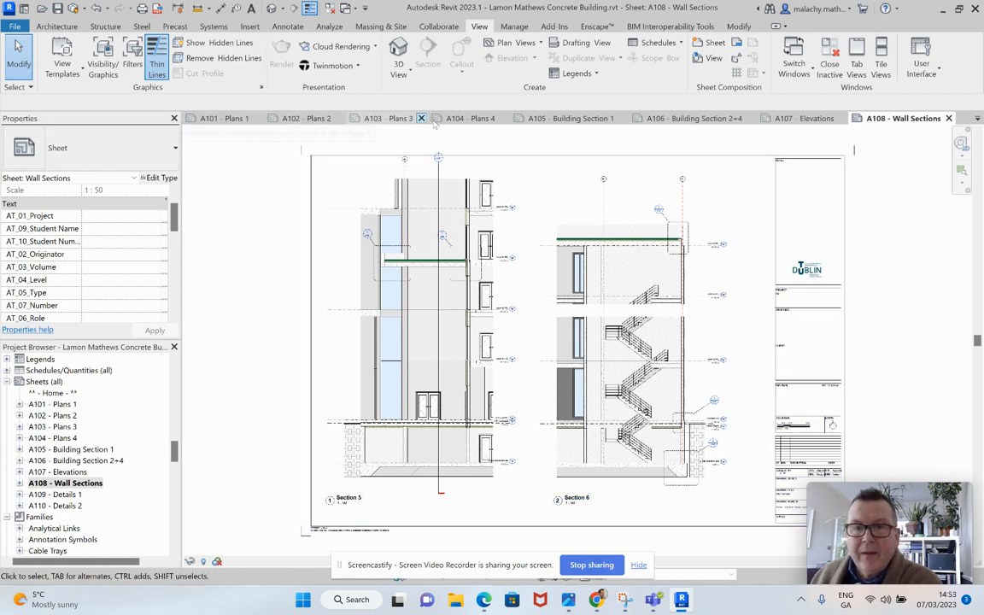
{"action": "left_click", "coordinate": [832, 67]}
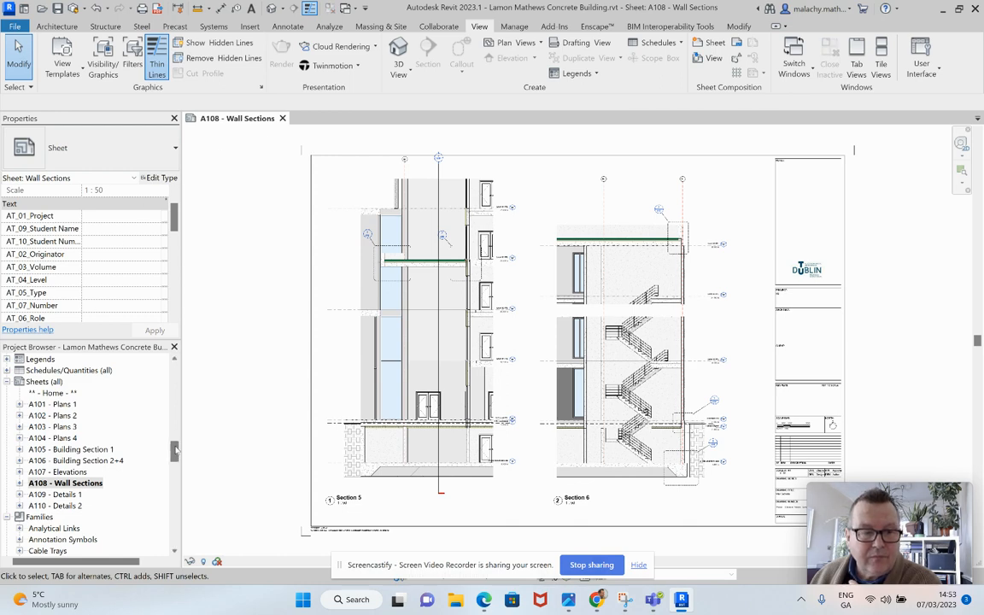
Step: Open the 0 Ground FFL floor plan and extend the Section 4 line's tail through the reception past its far wall
{"action": "scroll", "coordinate": [136, 414], "scroll_direction": "up", "scroll_amount": 10}
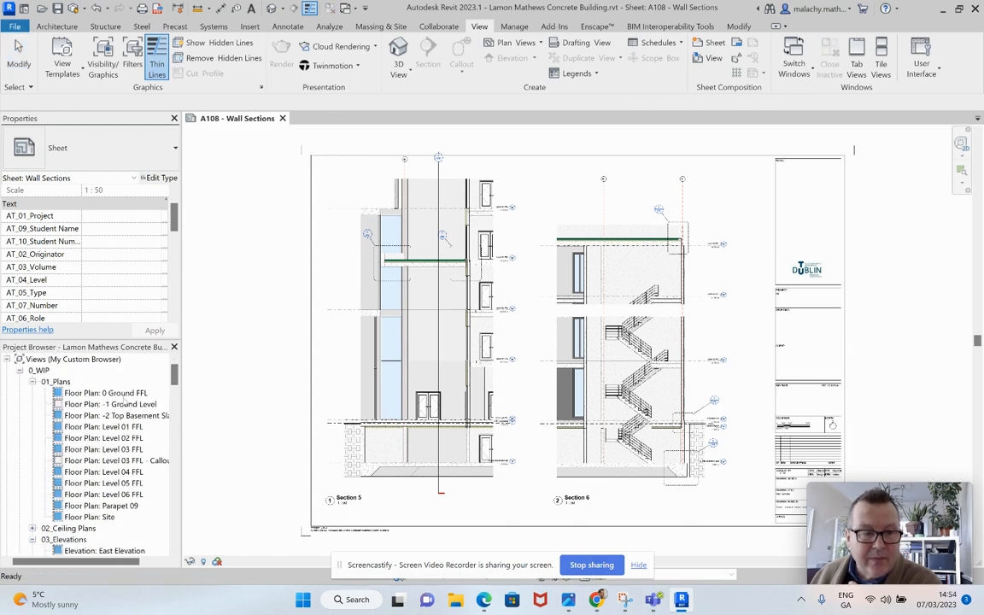
{"action": "double_click", "coordinate": [106, 393]}
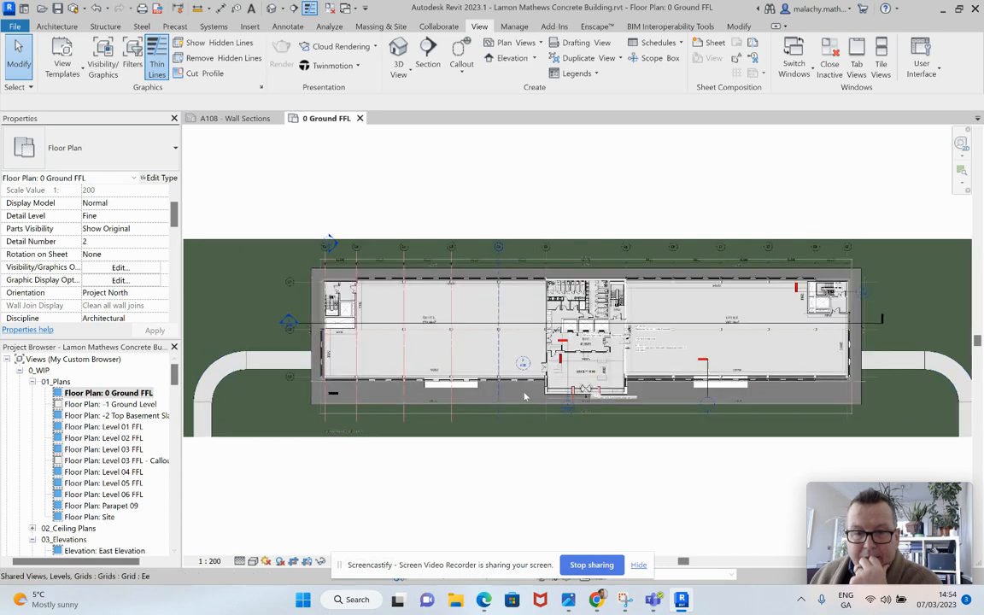
{"action": "scroll", "coordinate": [524, 396], "scroll_direction": "up", "scroll_amount": 4}
{"action": "left_click", "coordinate": [553, 330]}
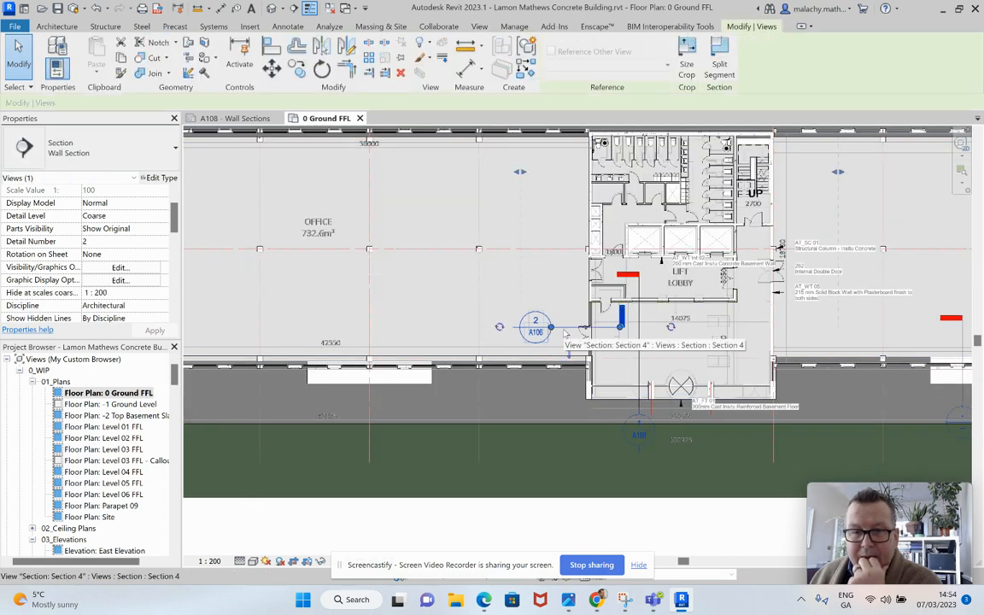
{"action": "left_click_drag", "start_coordinate": [621, 328], "coordinate": [797, 328]}
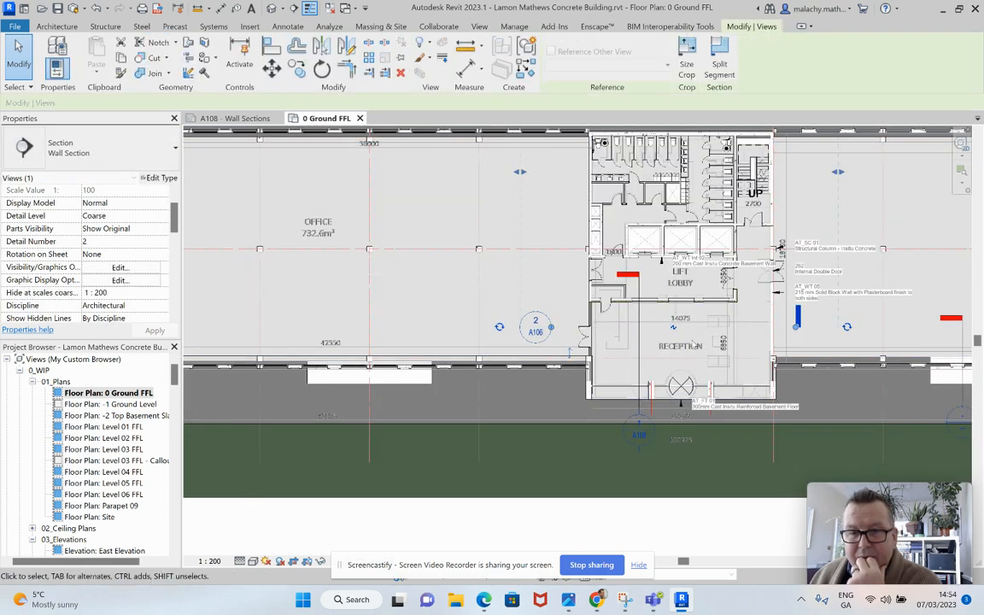
Step: Change the Section 4 marker's type to Building Section
{"action": "left_click", "coordinate": [76, 141]}
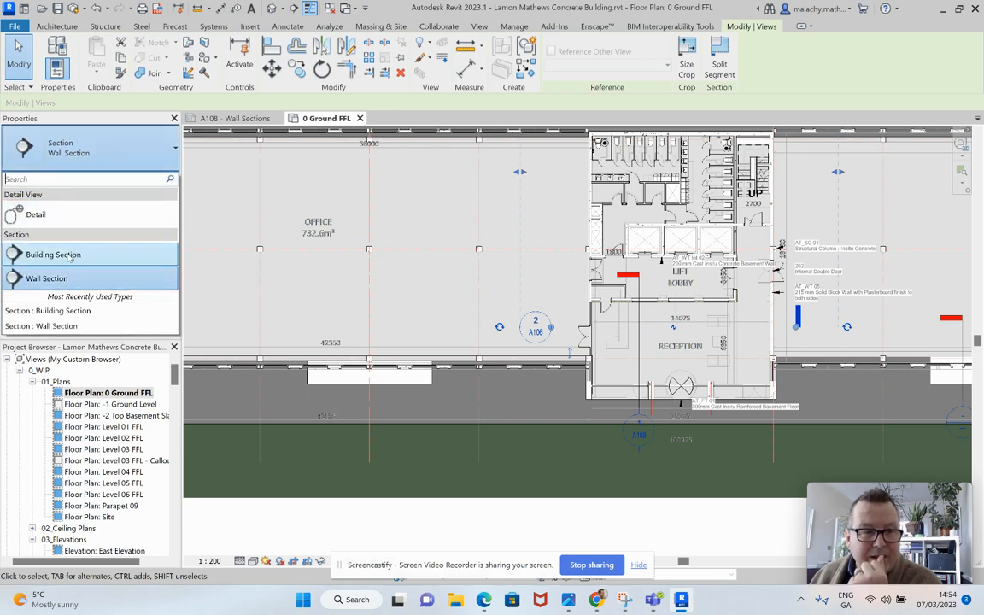
{"action": "left_click", "coordinate": [64, 254]}
{"action": "left_click", "coordinate": [424, 315]}
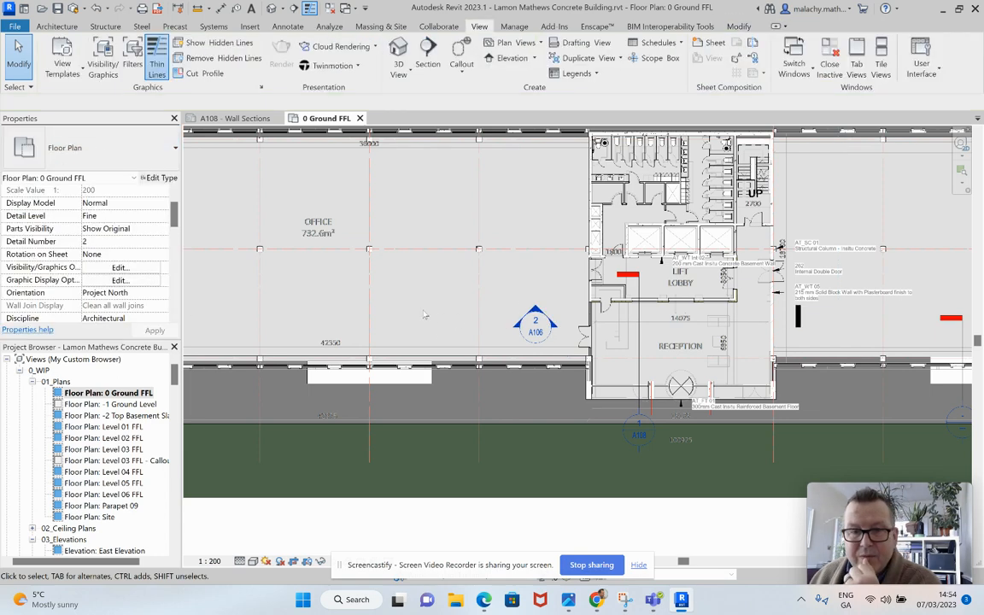
Step: Examine the building and wall section markers across the whole ground floor plan
{"action": "scroll", "coordinate": [423, 315], "scroll_direction": "down", "scroll_amount": 2}
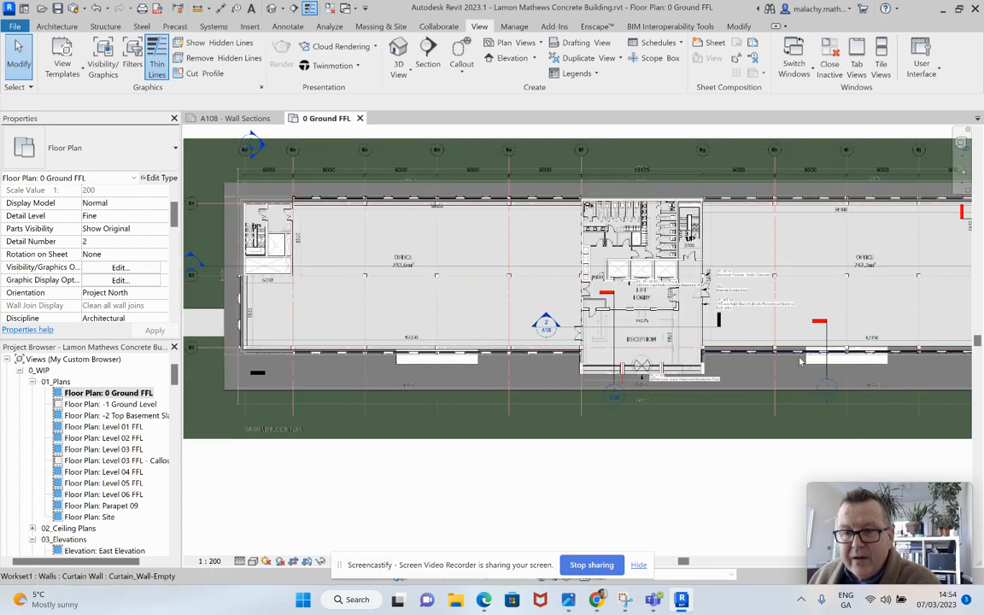
{"action": "scroll", "coordinate": [811, 354], "scroll_direction": "down", "scroll_amount": 2}
{"action": "middle_click_drag", "start_coordinate": [889, 265], "coordinate": [852, 272]}
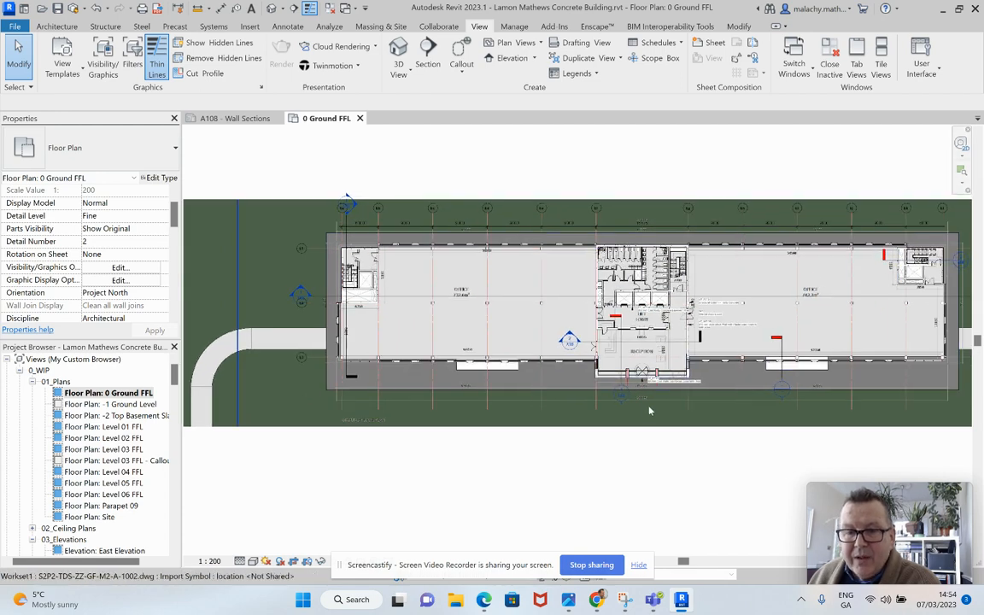
{"action": "scroll", "coordinate": [623, 385], "scroll_direction": "up", "scroll_amount": 5}
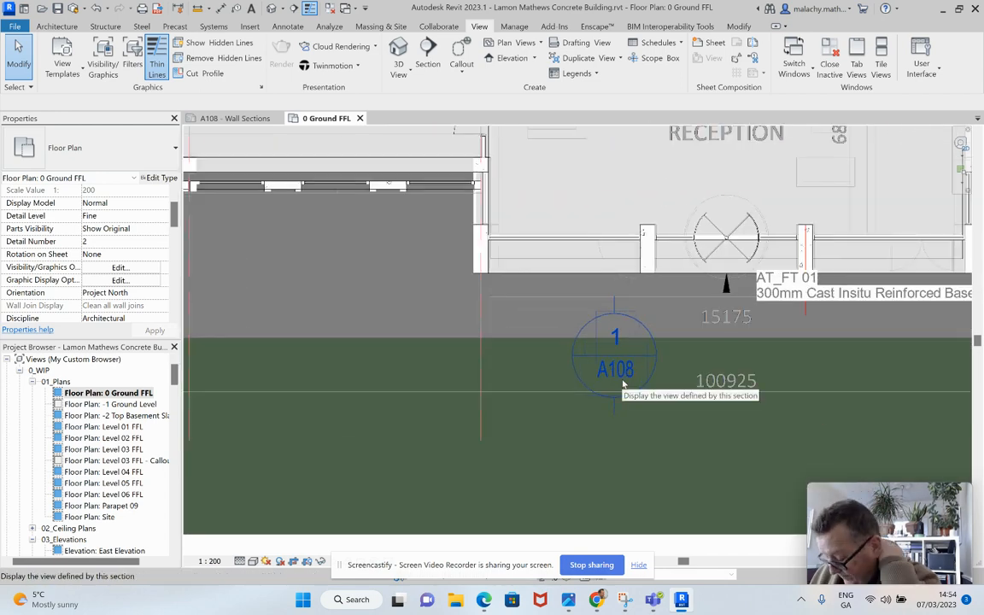
{"action": "scroll", "coordinate": [623, 386], "scroll_direction": "down", "scroll_amount": 5}
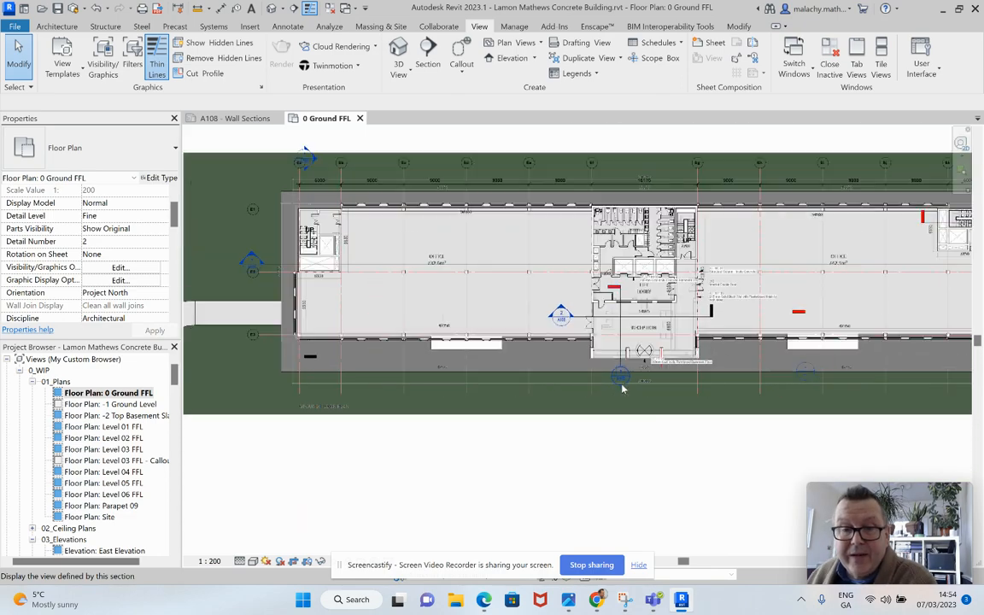
{"action": "middle_click_drag", "start_coordinate": [696, 322], "coordinate": [468, 377]}
{"action": "scroll", "coordinate": [812, 293], "scroll_direction": "up", "scroll_amount": 7}
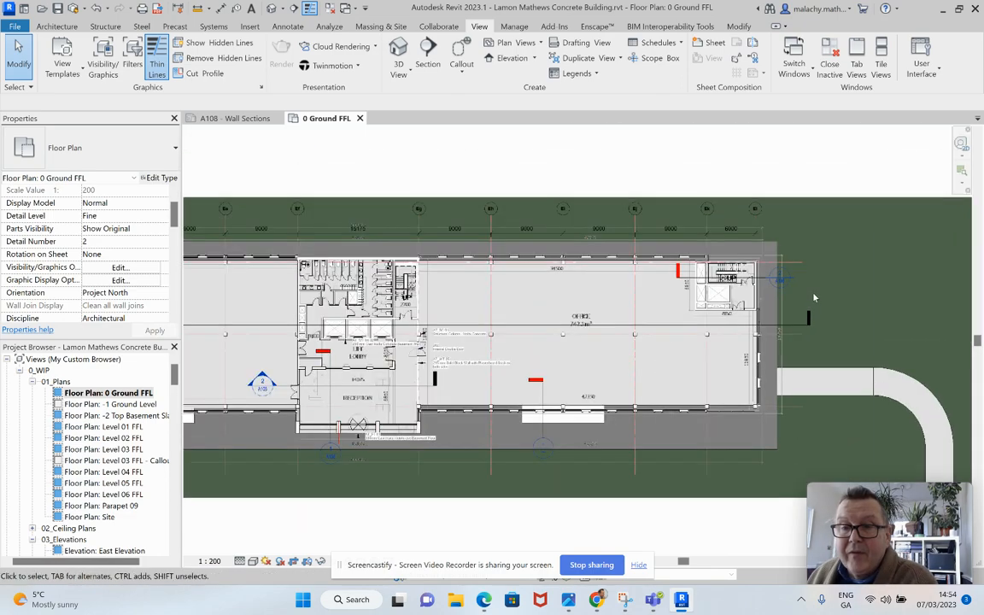
{"action": "scroll", "coordinate": [746, 265], "scroll_direction": "up", "scroll_amount": 1}
{"action": "scroll", "coordinate": [677, 262], "scroll_direction": "down", "scroll_amount": 8}
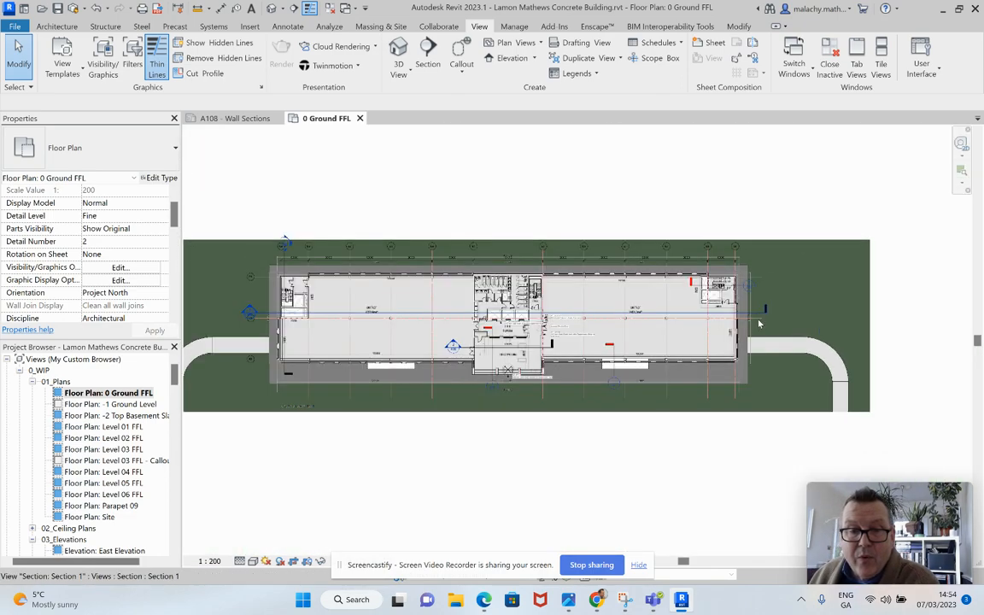
Step: Return to sheet A108 - Wall Sections and activate the Section 6 view beside the staircase drawing
{"action": "left_click", "coordinate": [234, 119]}
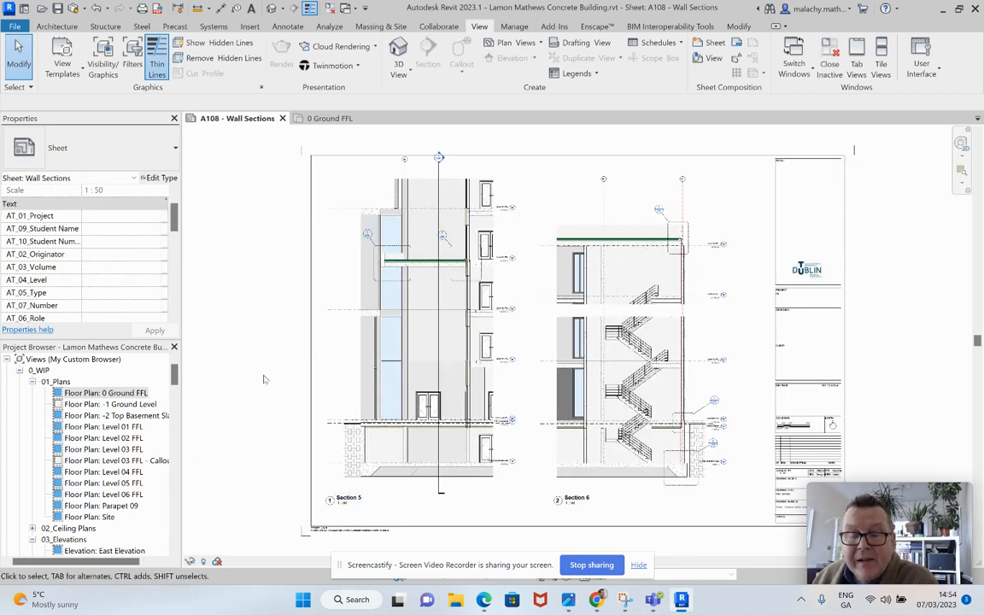
{"action": "scroll", "coordinate": [679, 316], "scroll_direction": "up", "scroll_amount": 5}
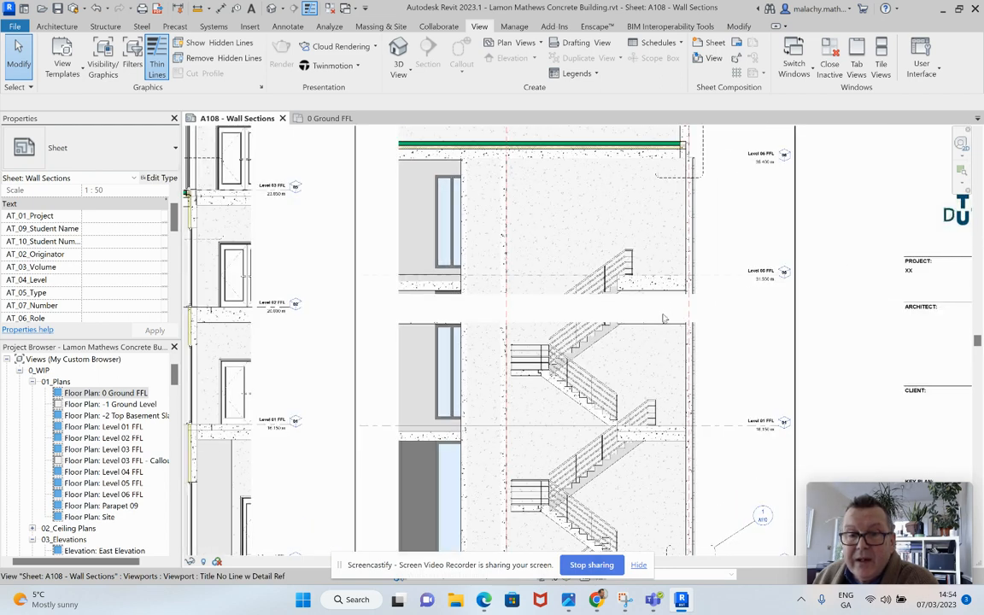
{"action": "right_click", "coordinate": [713, 319]}
{"action": "left_click", "coordinate": [764, 256]}
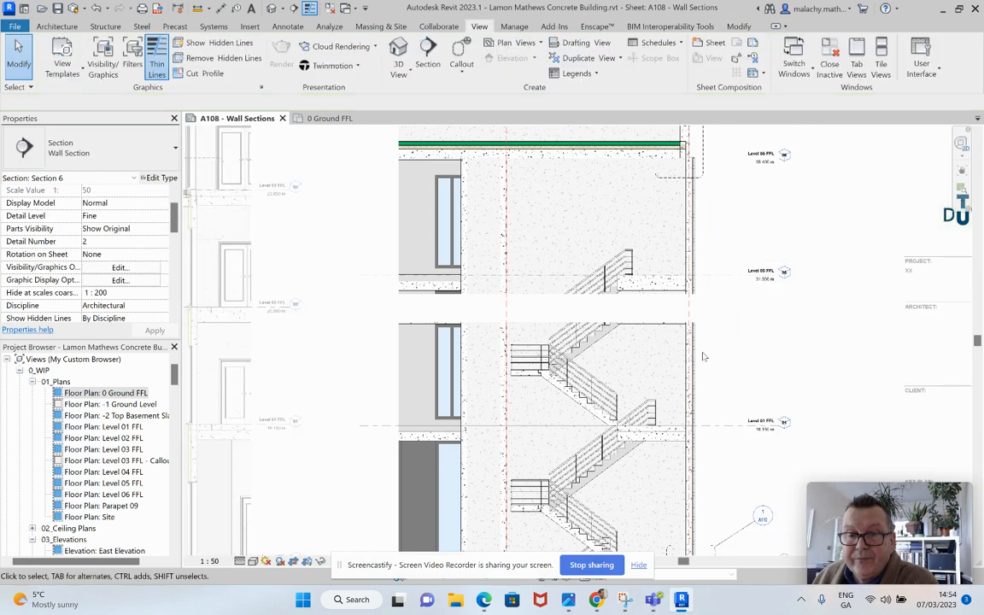
Step: Show Section 6's crop region to examine its split boundaries, and undo the crop region display
{"action": "scroll", "coordinate": [730, 327], "scroll_direction": "down", "scroll_amount": 3}
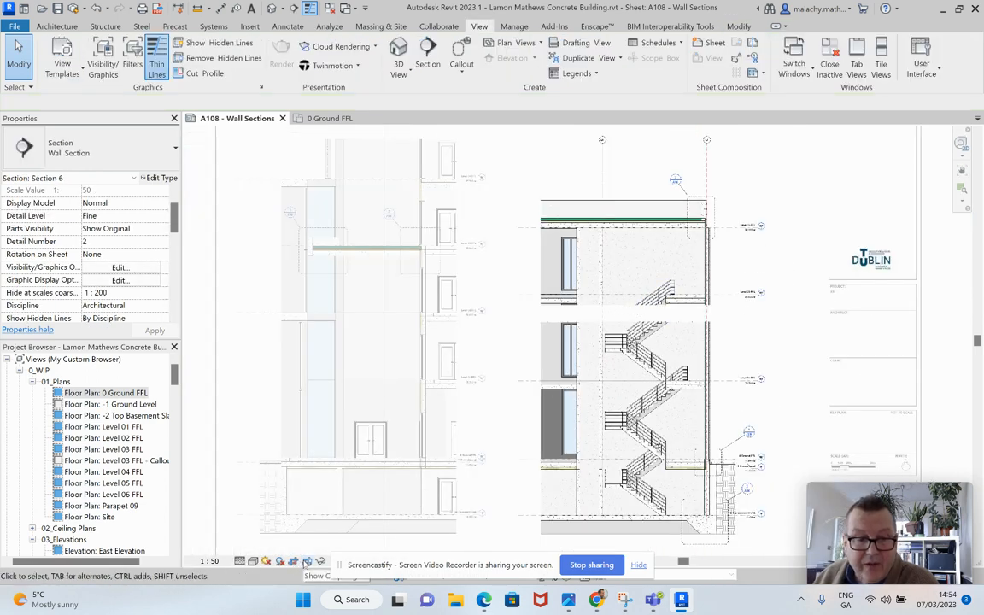
{"action": "left_click", "coordinate": [542, 350]}
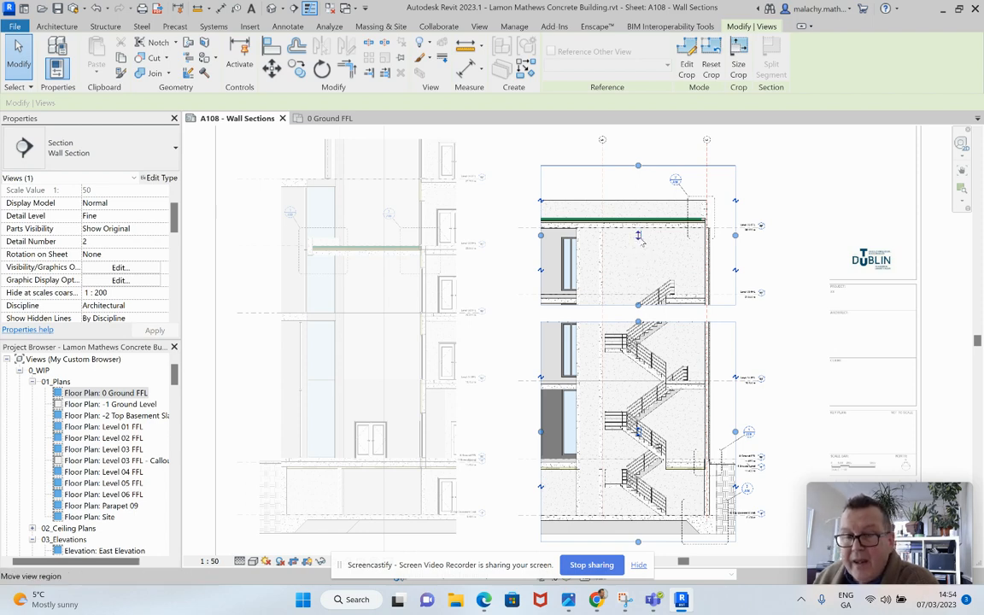
{"action": "left_click", "coordinate": [780, 339]}
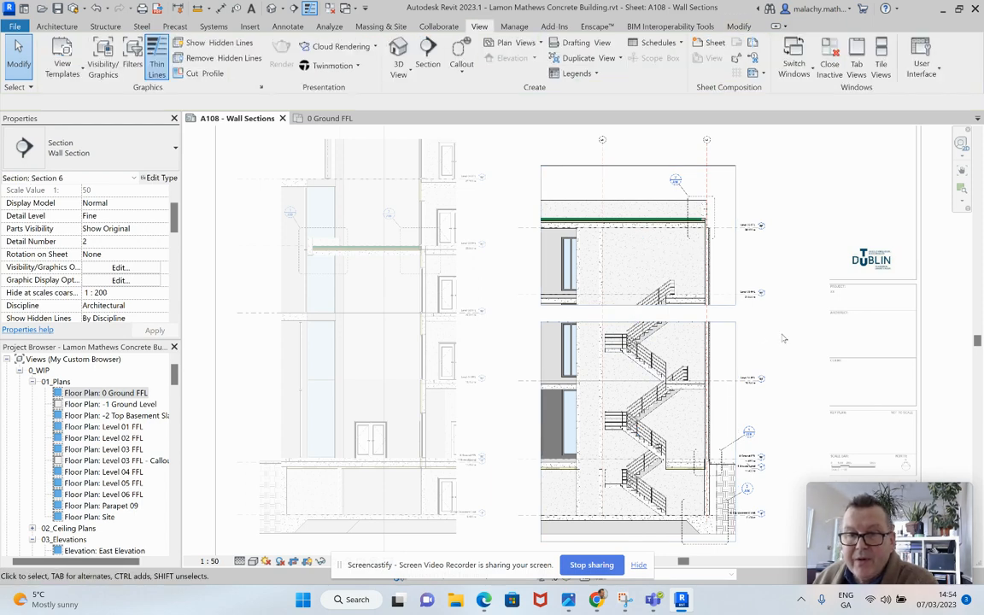
{"action": "scroll", "coordinate": [783, 338], "scroll_direction": "down", "scroll_amount": 3}
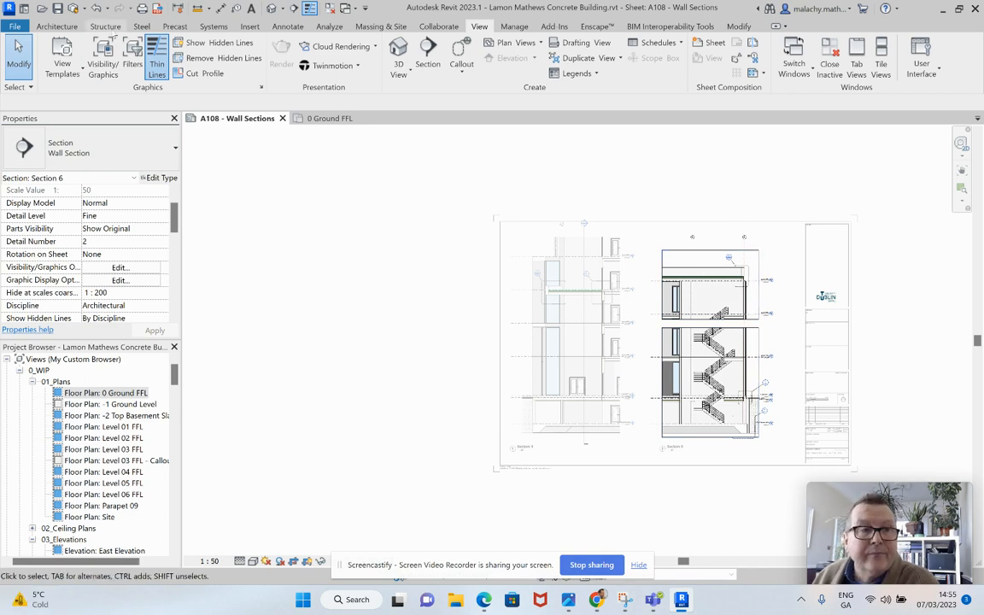
{"action": "left_click", "coordinate": [97, 9]}
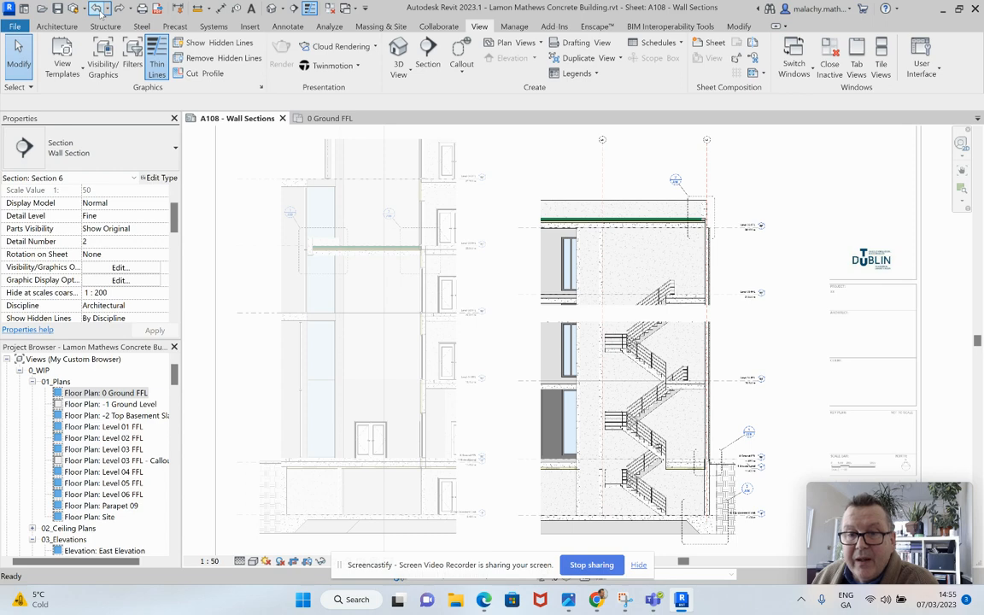
Step: Deactivate the Section 6 view and examine the detail callouts and level heads on the Section 5 drawing
{"action": "scroll", "coordinate": [687, 379], "scroll_direction": "down", "scroll_amount": 1}
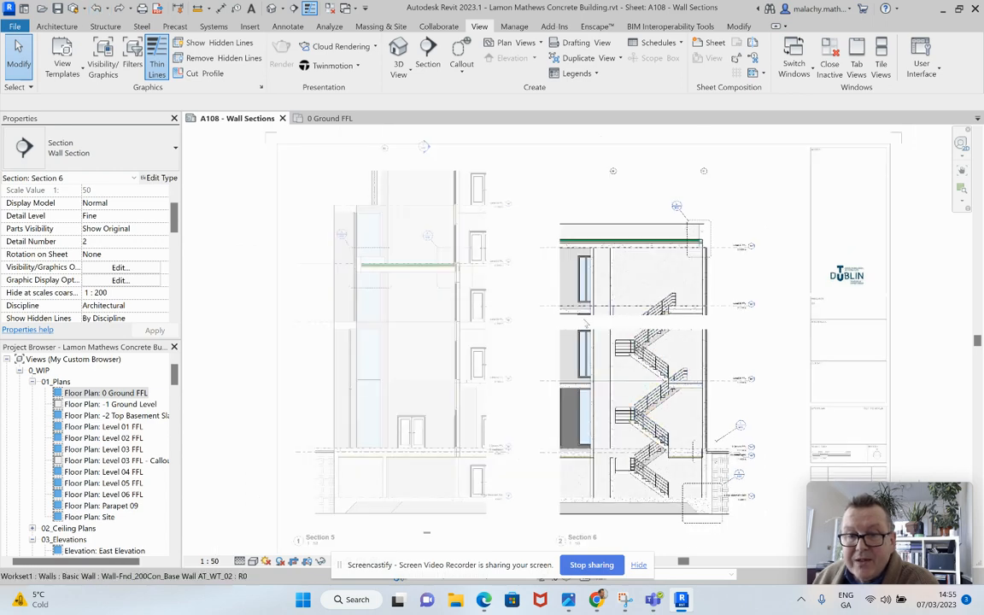
{"action": "scroll", "coordinate": [726, 342], "scroll_direction": "down", "scroll_amount": 1}
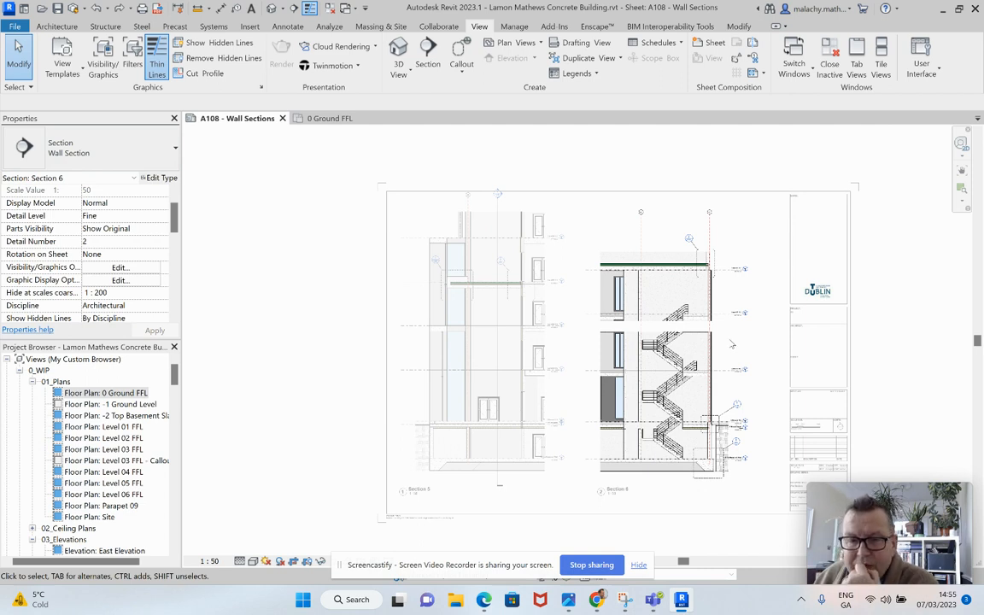
{"action": "right_click", "coordinate": [725, 350]}
{"action": "left_click", "coordinate": [688, 147]}
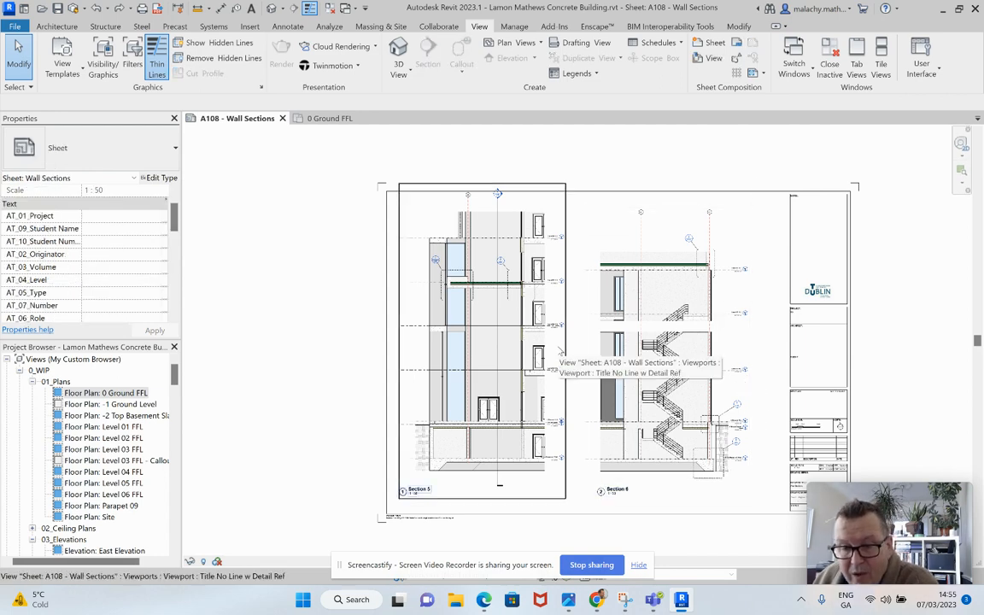
{"action": "scroll", "coordinate": [441, 273], "scroll_direction": "up", "scroll_amount": 6}
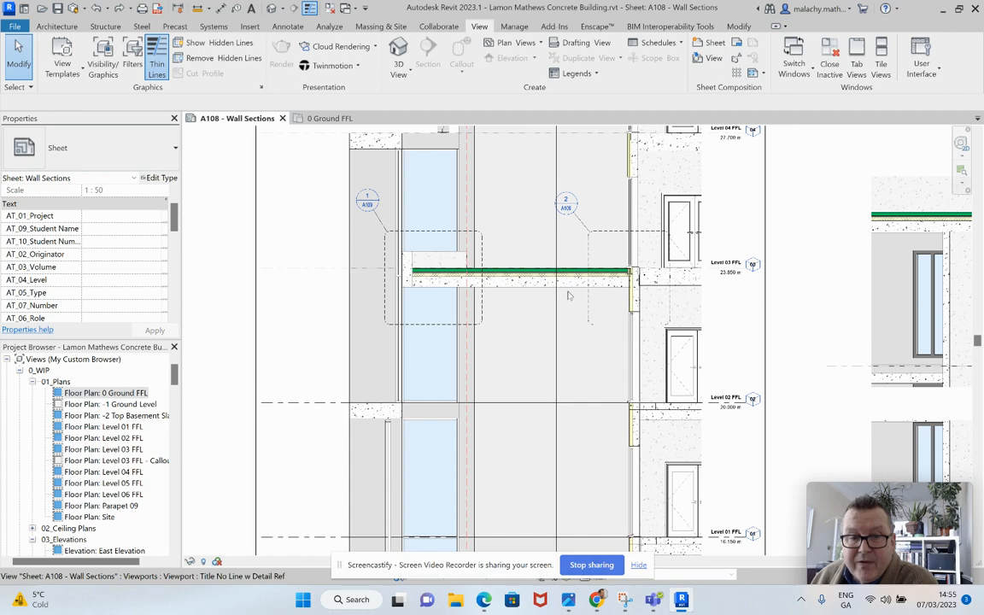
{"action": "scroll", "coordinate": [484, 292], "scroll_direction": "down", "scroll_amount": 5}
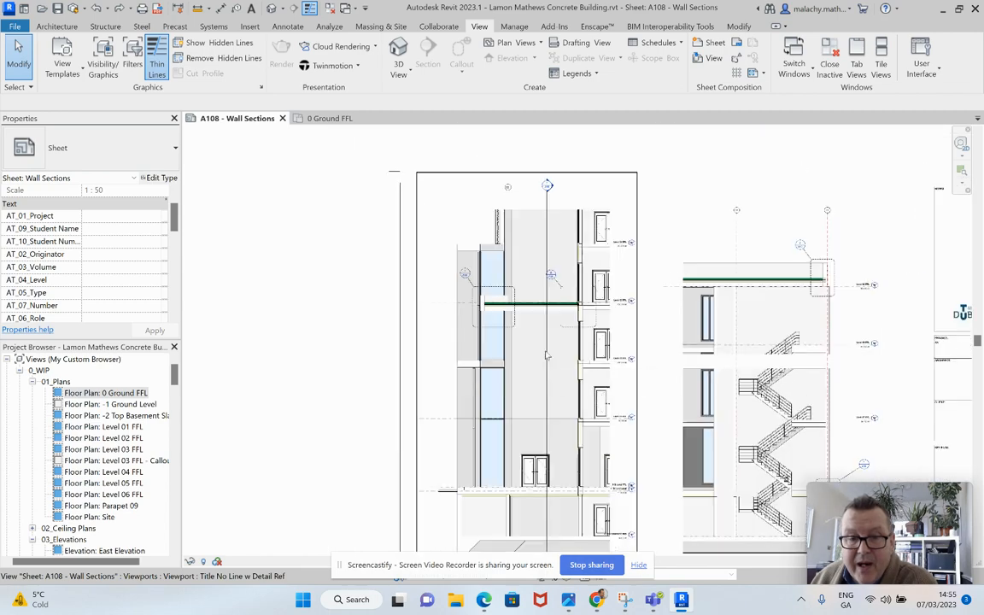
Step: Examine Section 6's detail callouts at the ground floor slab, foundation and roof parapet, and compare both wall sections on the sheet
{"action": "scroll", "coordinate": [675, 350], "scroll_direction": "up", "scroll_amount": 2}
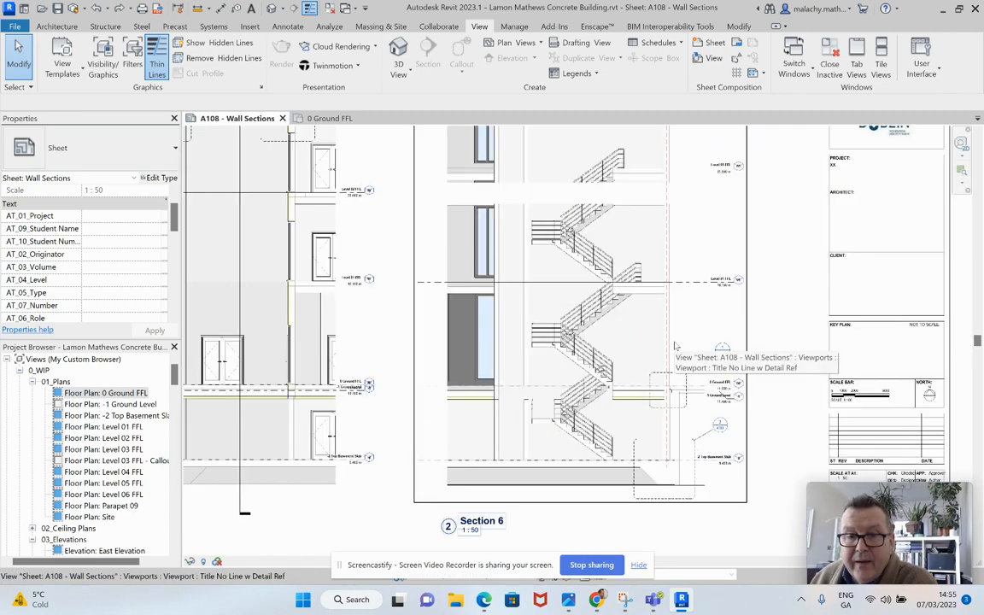
{"action": "middle_click_drag", "start_coordinate": [639, 358], "coordinate": [577, 311]}
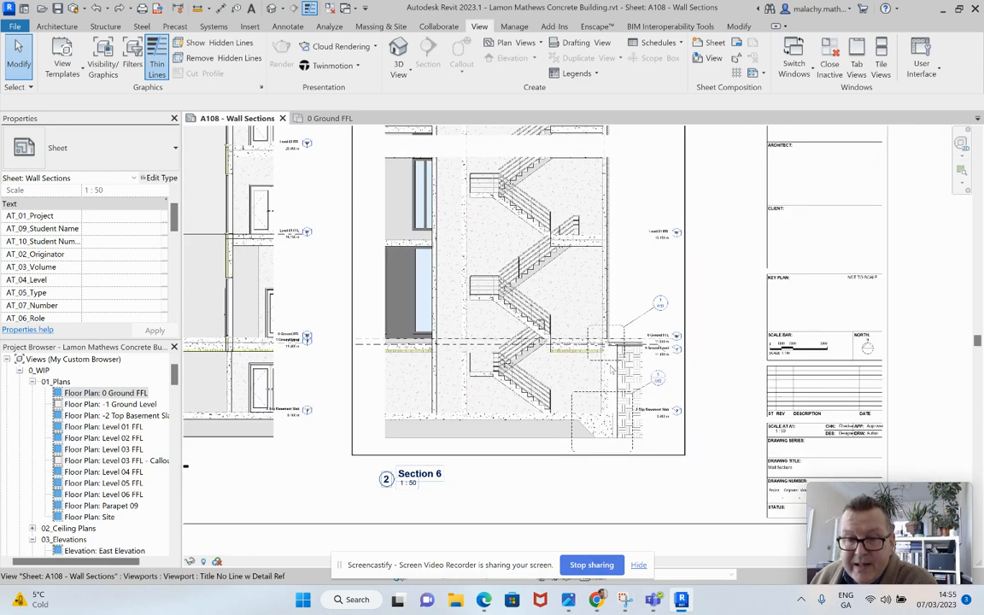
{"action": "scroll", "coordinate": [612, 369], "scroll_direction": "up", "scroll_amount": 2}
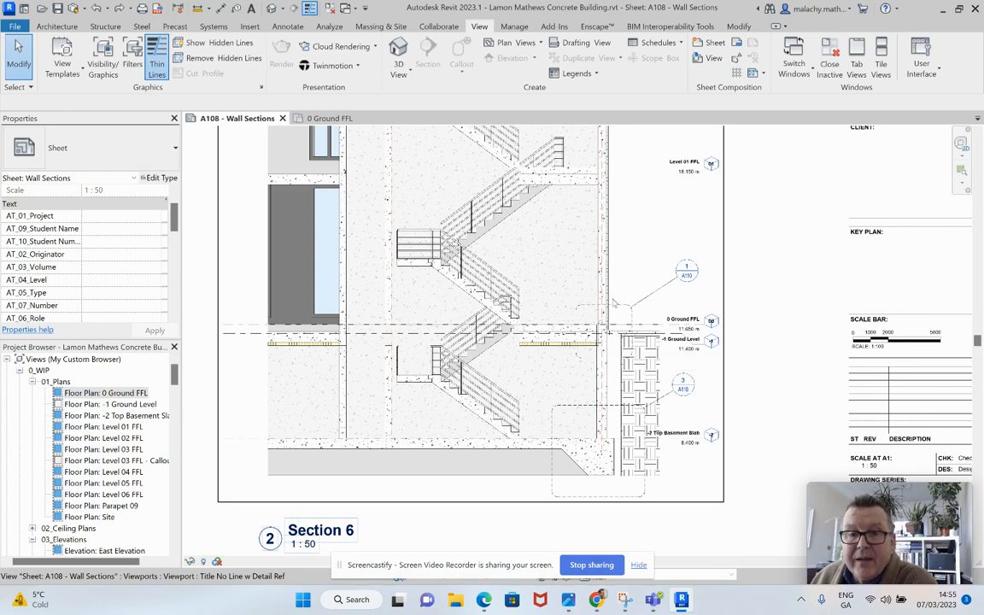
{"action": "scroll", "coordinate": [602, 346], "scroll_direction": "up", "scroll_amount": 3}
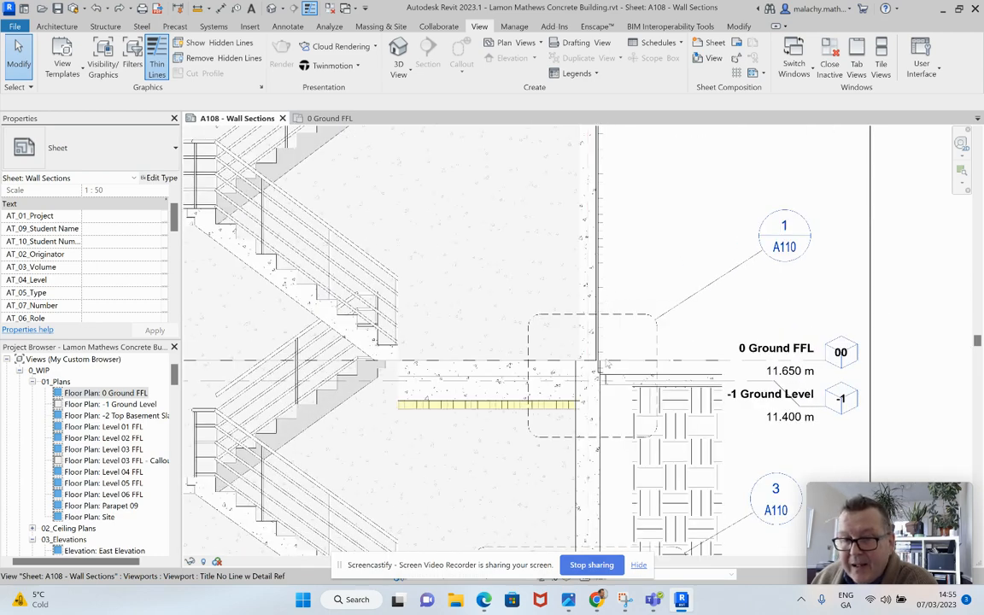
{"action": "scroll", "coordinate": [621, 389], "scroll_direction": "down", "scroll_amount": 5}
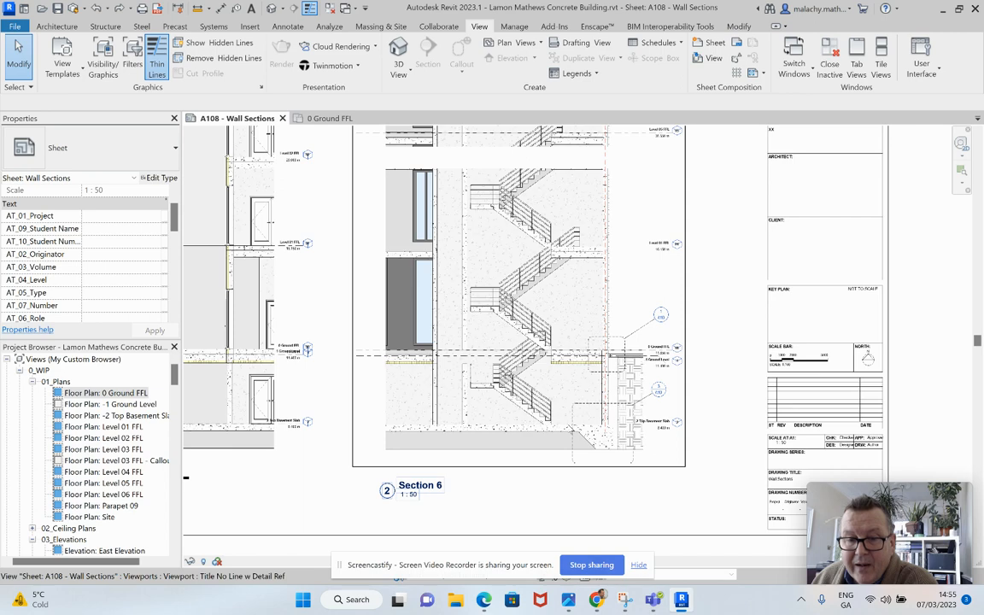
{"action": "scroll", "coordinate": [615, 332], "scroll_direction": "down", "scroll_amount": 3}
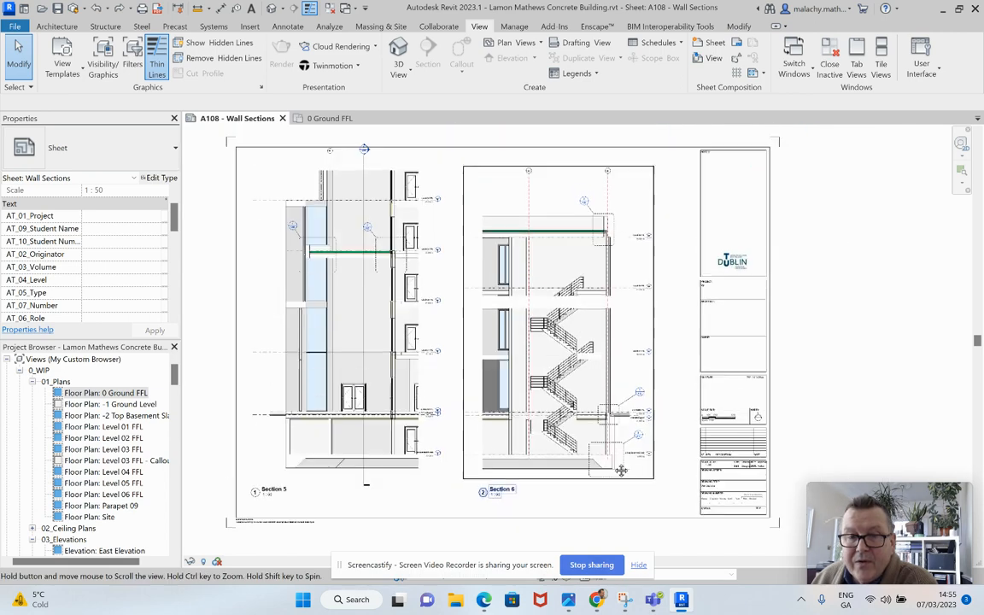
{"action": "scroll", "coordinate": [614, 333], "scroll_direction": "up", "scroll_amount": 5}
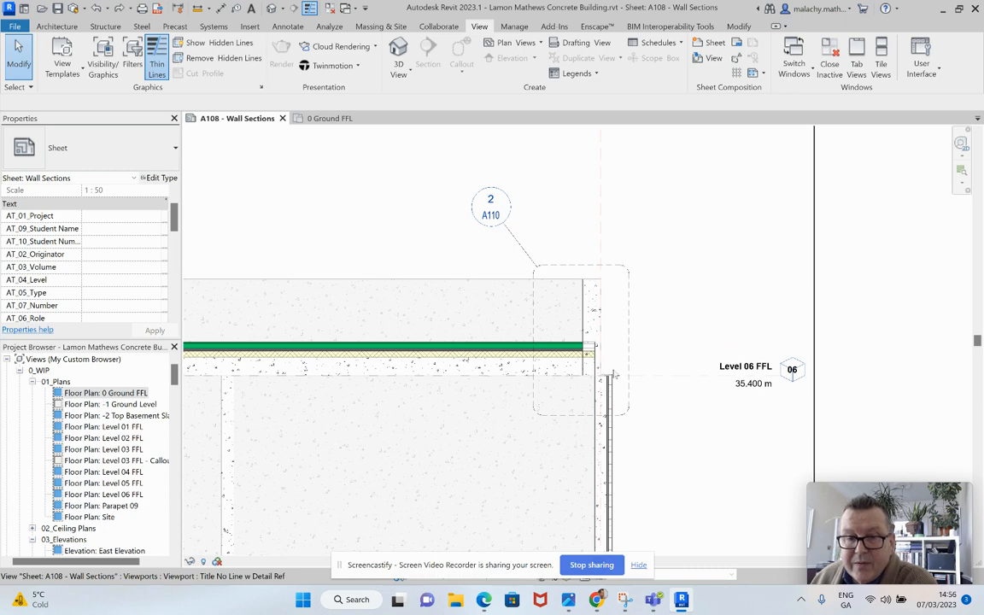
{"action": "scroll", "coordinate": [645, 397], "scroll_direction": "down", "scroll_amount": 5}
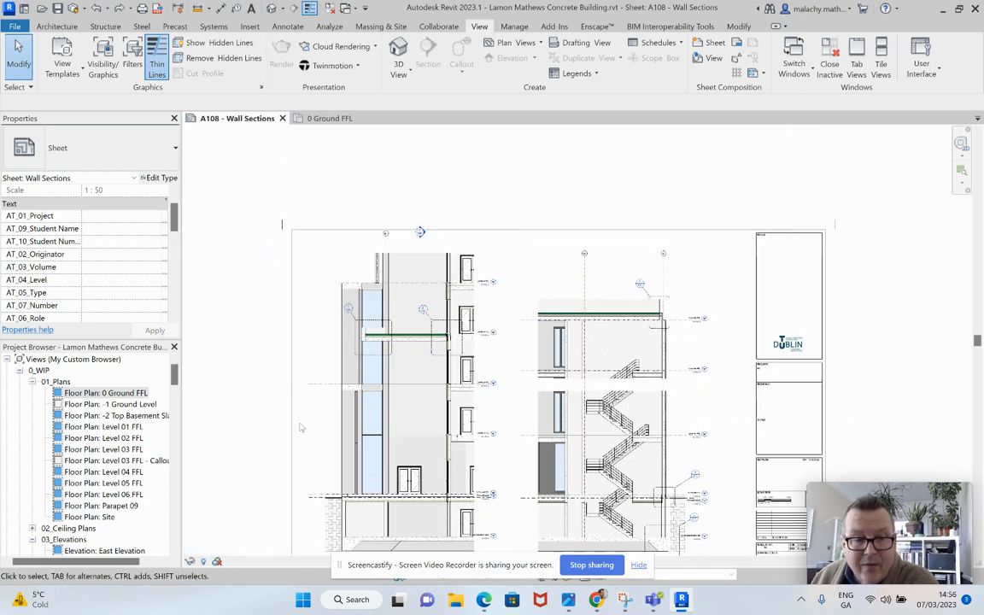
{"action": "scroll", "coordinate": [482, 425], "scroll_direction": "down", "scroll_amount": 1}
{"action": "middle_click_drag", "start_coordinate": [482, 425], "coordinate": [519, 349]}
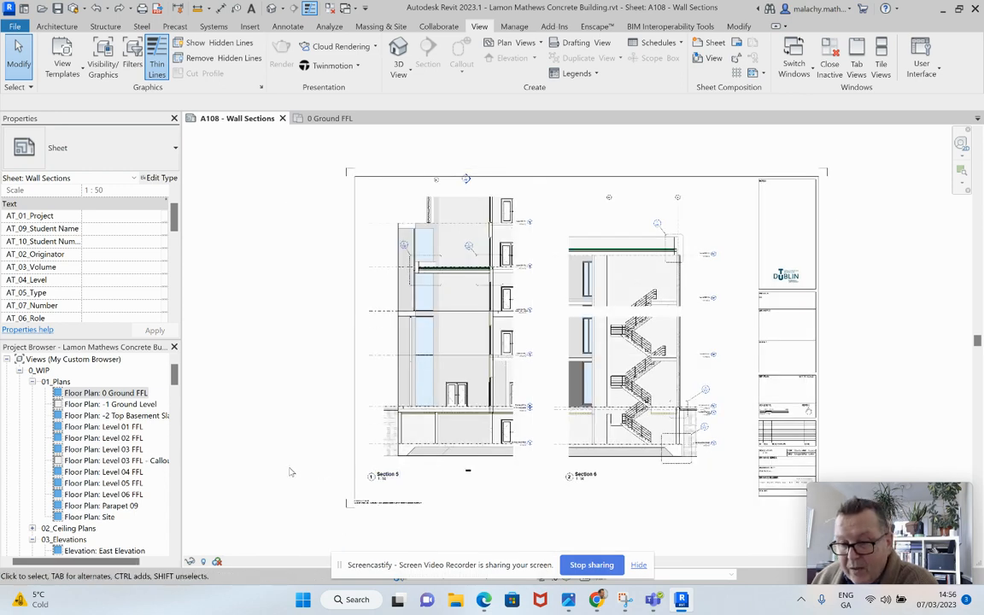
Step: Open sheet A109 - Details 1 and examine the Section 5 - Callout 1 and Callout 2 details of the green roof
{"action": "scroll", "coordinate": [128, 483], "scroll_direction": "down", "scroll_amount": 5}
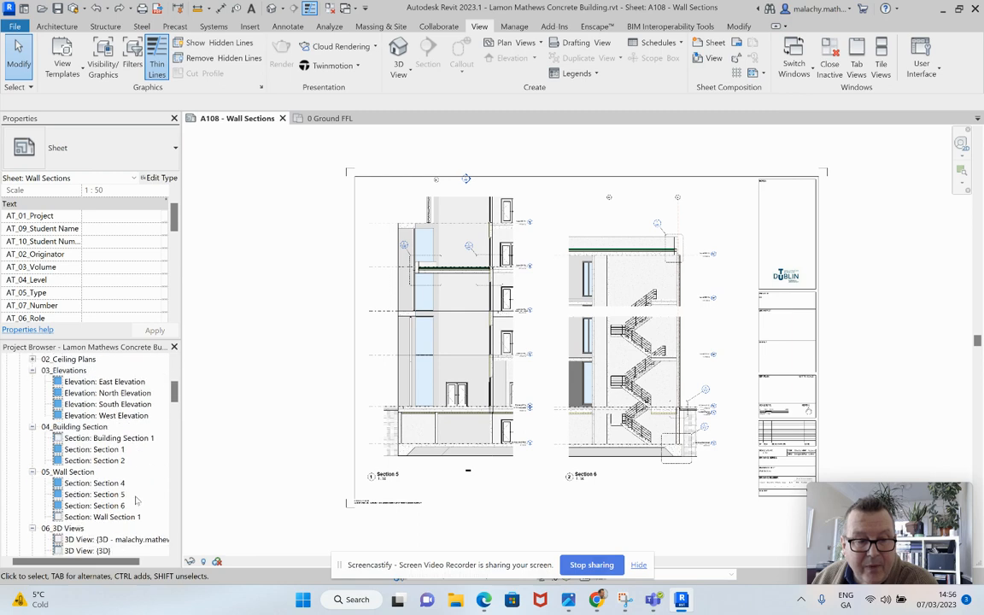
{"action": "scroll", "coordinate": [135, 501], "scroll_direction": "down", "scroll_amount": 12}
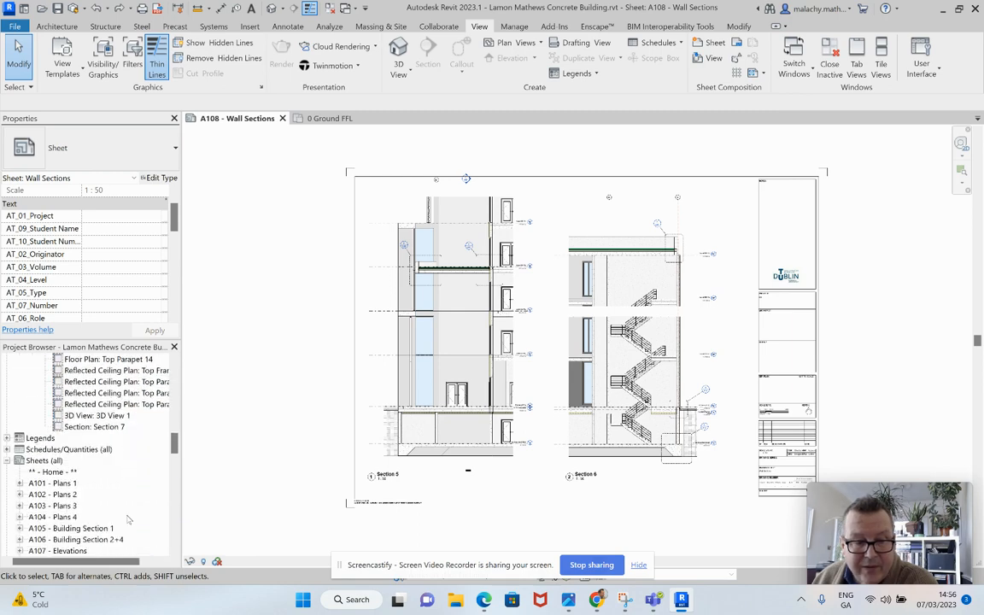
{"action": "scroll", "coordinate": [128, 518], "scroll_direction": "down", "scroll_amount": 3}
{"action": "double_click", "coordinate": [75, 517]}
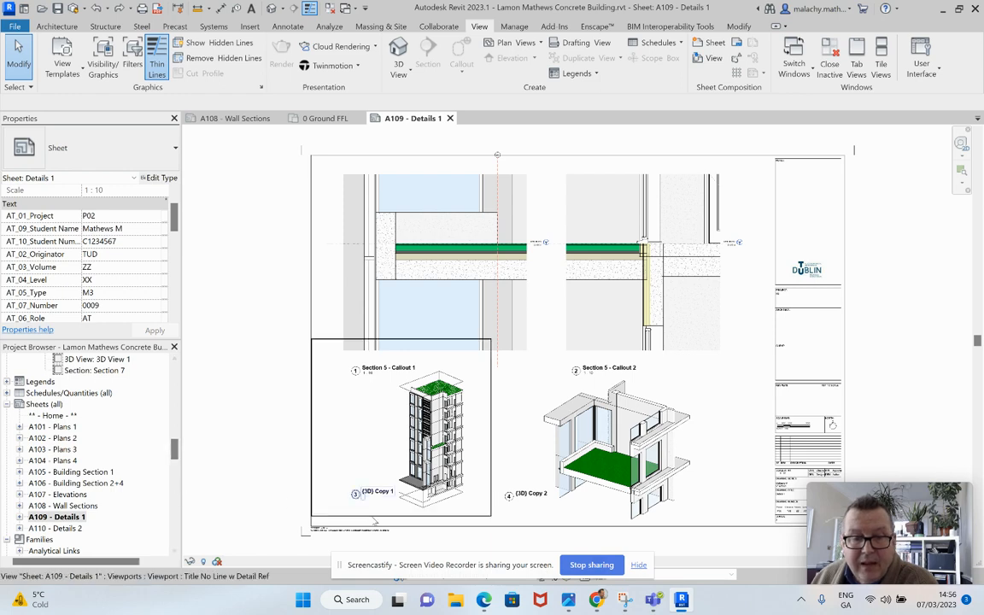
{"action": "scroll", "coordinate": [504, 247], "scroll_direction": "up", "scroll_amount": 2}
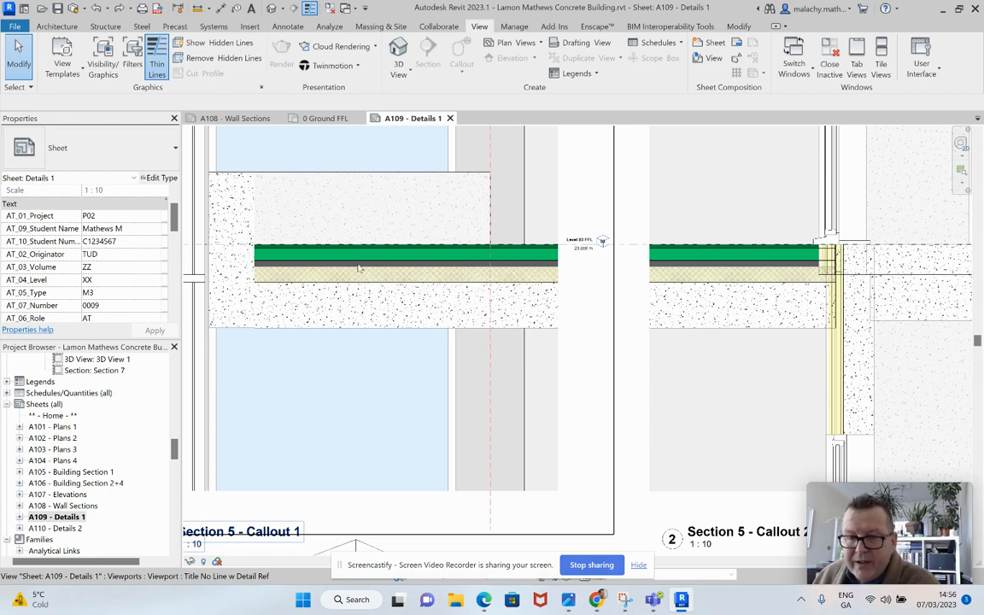
{"action": "scroll", "coordinate": [418, 292], "scroll_direction": "down", "scroll_amount": 3}
{"action": "scroll", "coordinate": [419, 295], "scroll_direction": "down", "scroll_amount": 2}
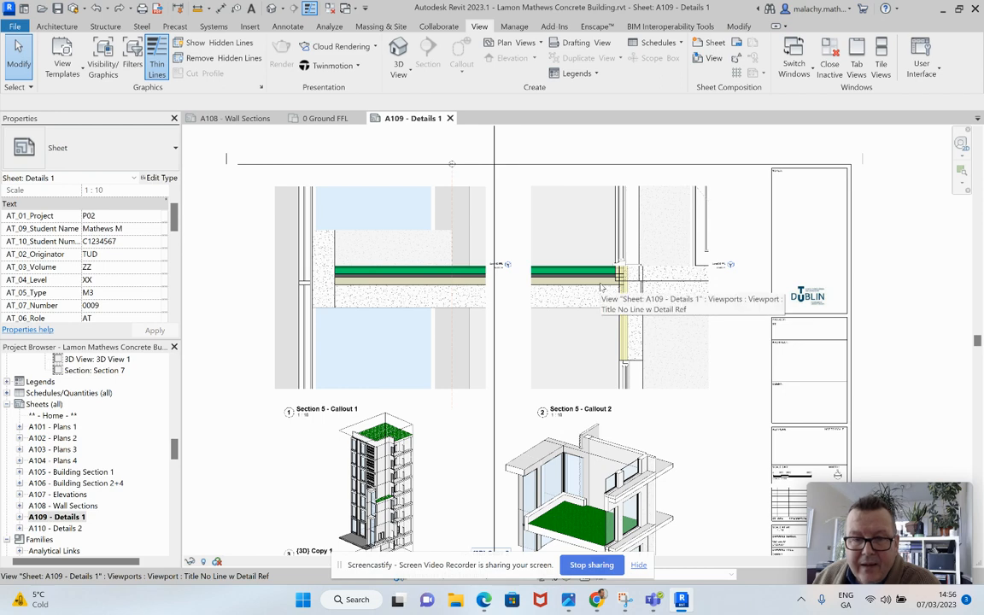
Step: Examine the two 3D views of the building and the terrace beneath the callout details on sheet A109
{"action": "middle_click_drag", "start_coordinate": [446, 432], "coordinate": [489, 335]}
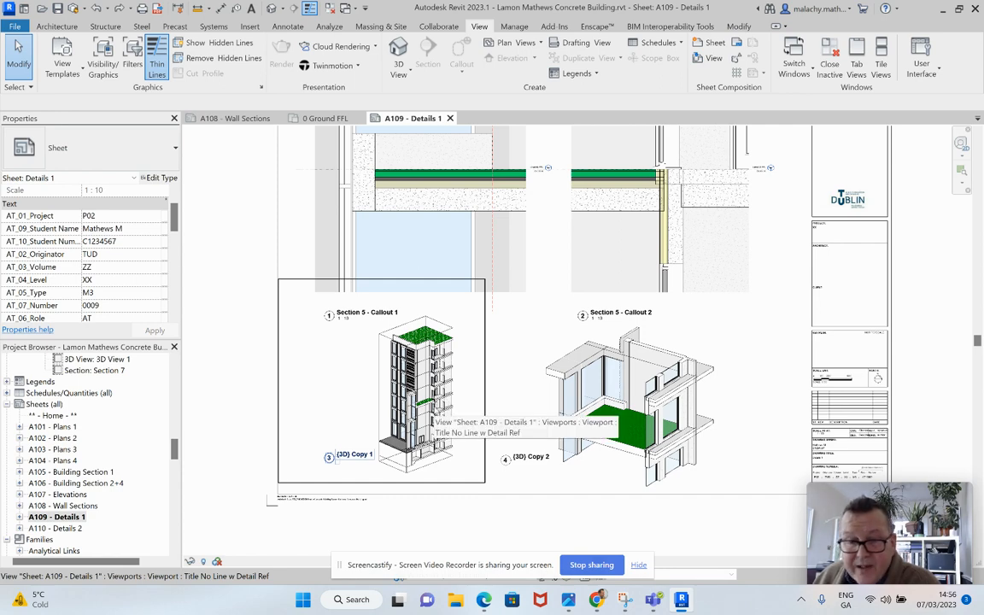
{"action": "scroll", "coordinate": [387, 367], "scroll_direction": "up", "scroll_amount": 8}
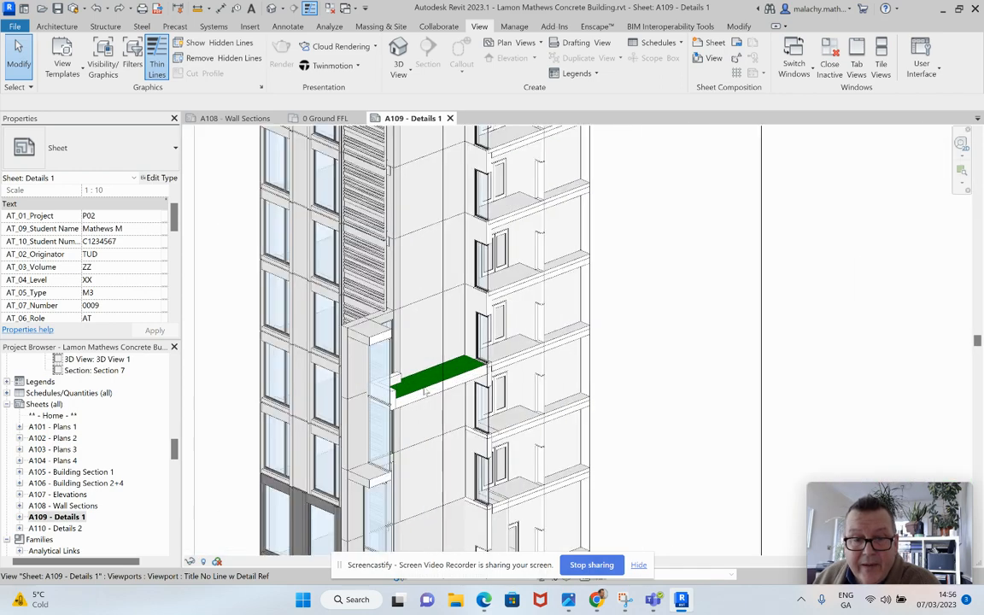
{"action": "scroll", "coordinate": [464, 399], "scroll_direction": "down", "scroll_amount": 10}
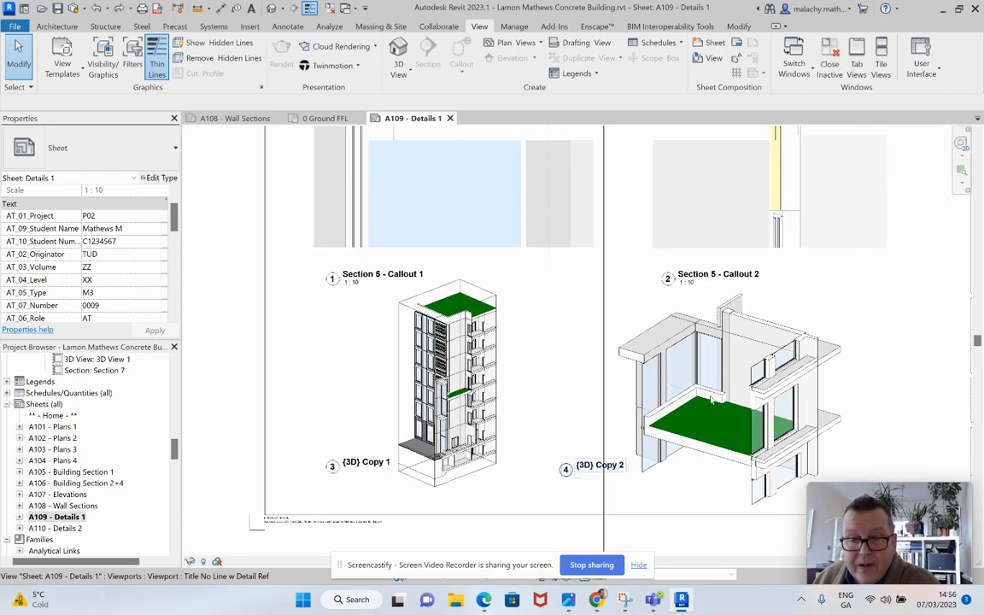
{"action": "middle_click_drag", "start_coordinate": [680, 390], "coordinate": [657, 349]}
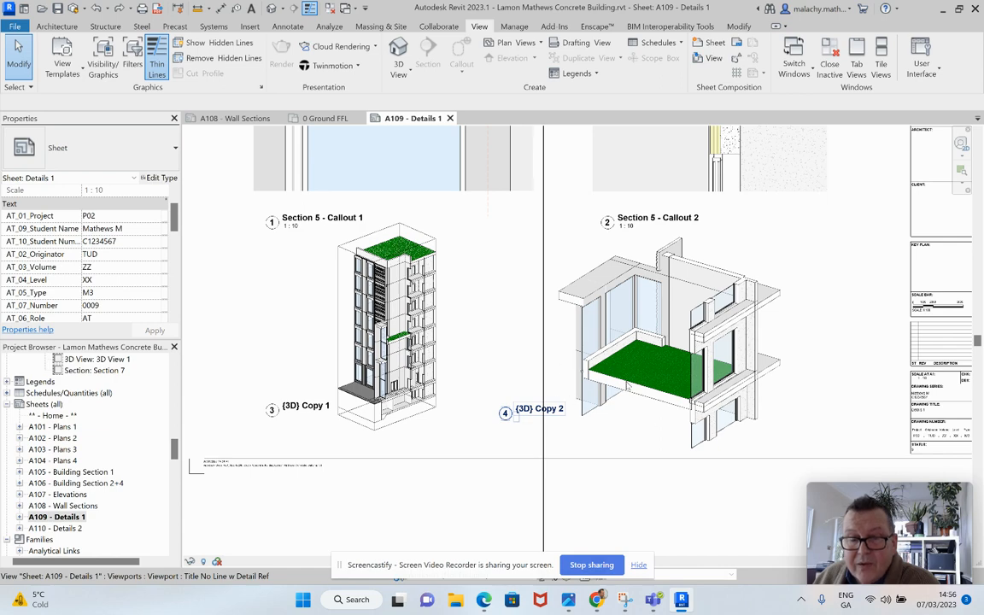
{"action": "scroll", "coordinate": [563, 347], "scroll_direction": "down", "scroll_amount": 3}
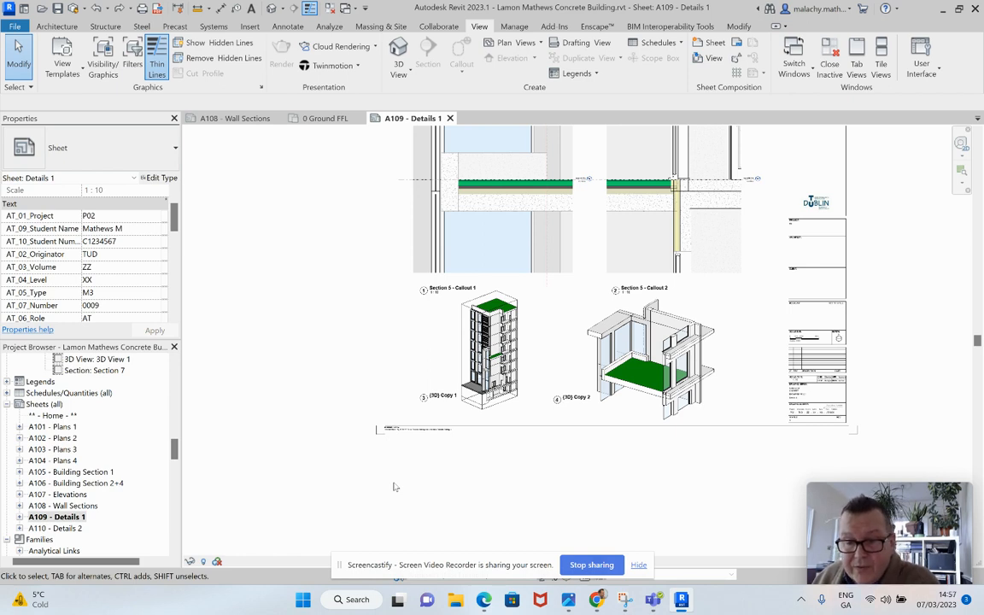
Step: Open sheet A110 - Details 2 and activate the Section 6 - Callout 3 view at its overlapping level heads
{"action": "double_click", "coordinate": [70, 529]}
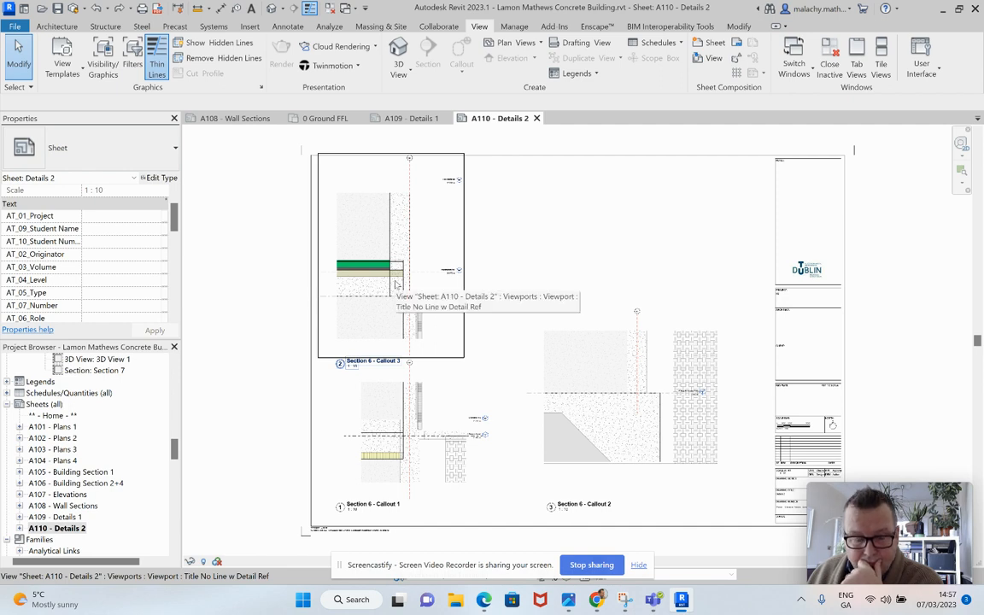
{"action": "left_click_drag", "start_coordinate": [174, 444], "coordinate": [174, 407]}
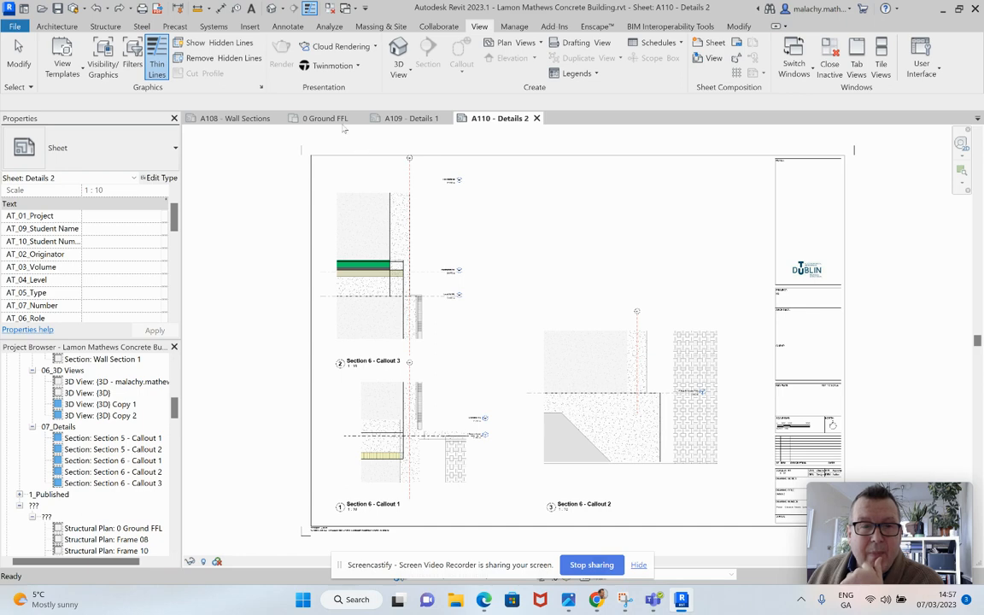
{"action": "scroll", "coordinate": [443, 280], "scroll_direction": "up", "scroll_amount": 5}
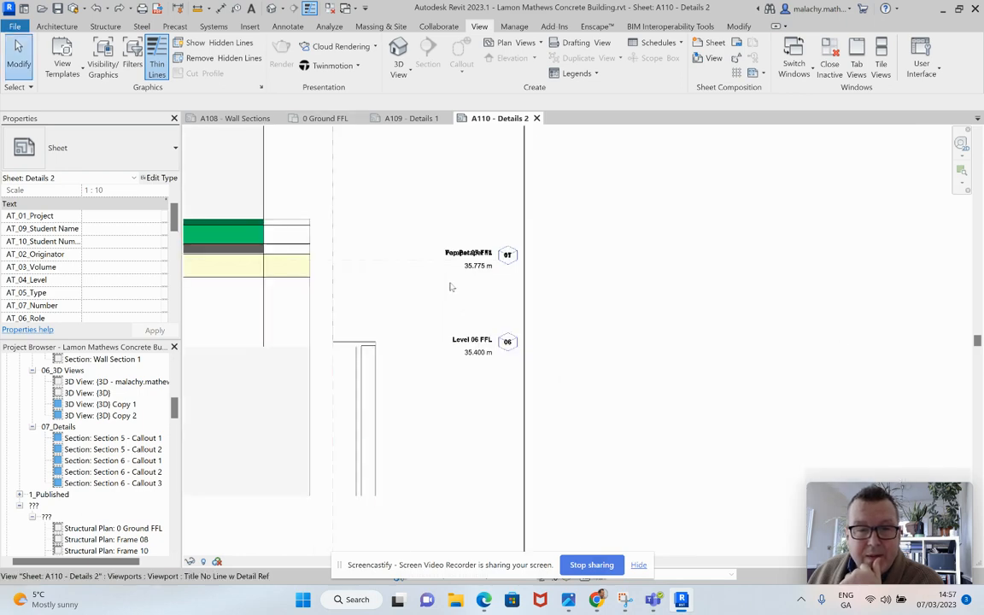
{"action": "right_click", "coordinate": [417, 256]}
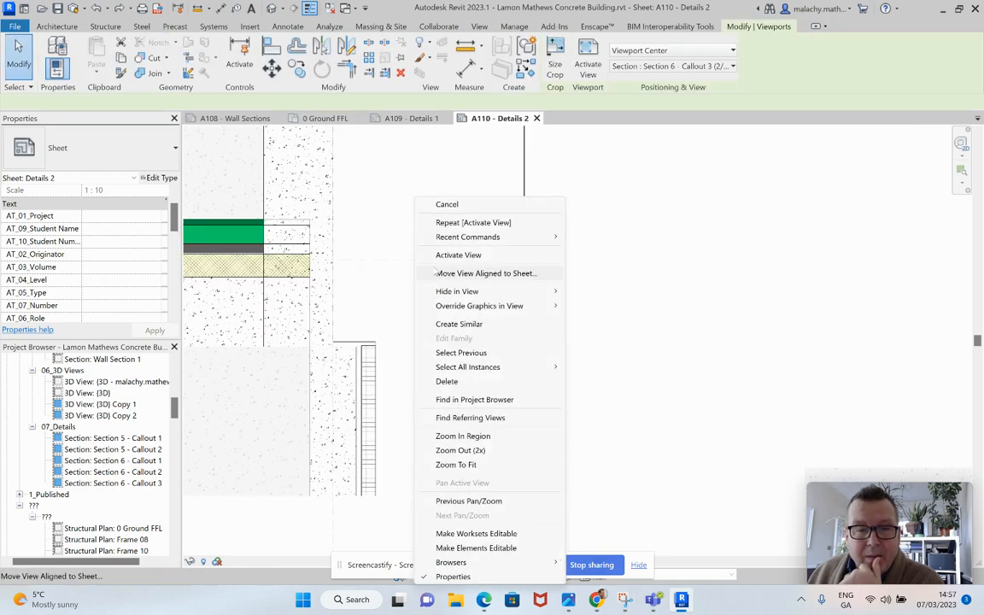
{"action": "left_click", "coordinate": [458, 255]}
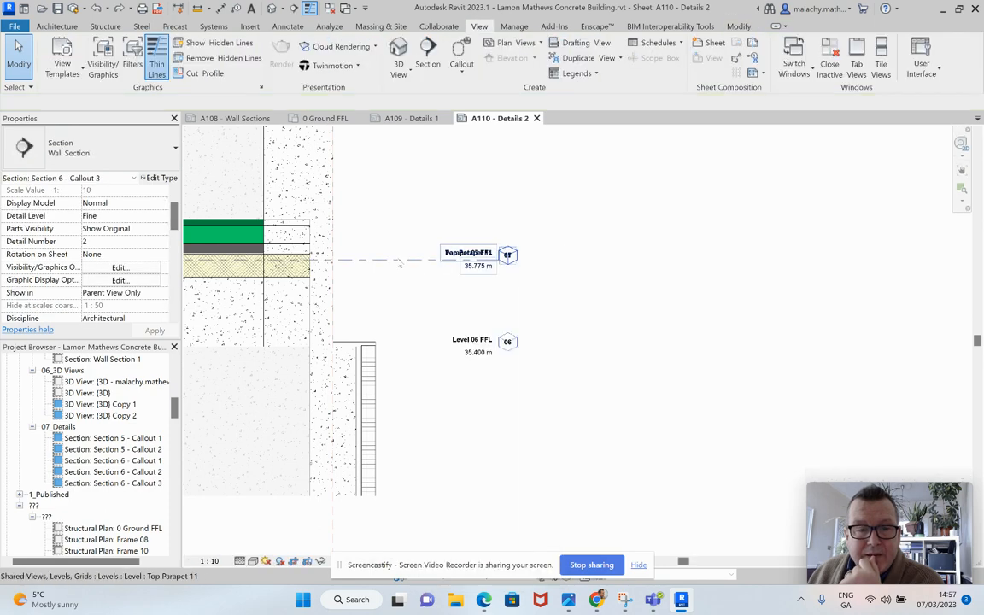
Step: Separate the overlapping level heads by moving Top Parapet 11's head below its level line and Parapet 07 FFL's head above it
{"action": "left_click", "coordinate": [483, 256]}
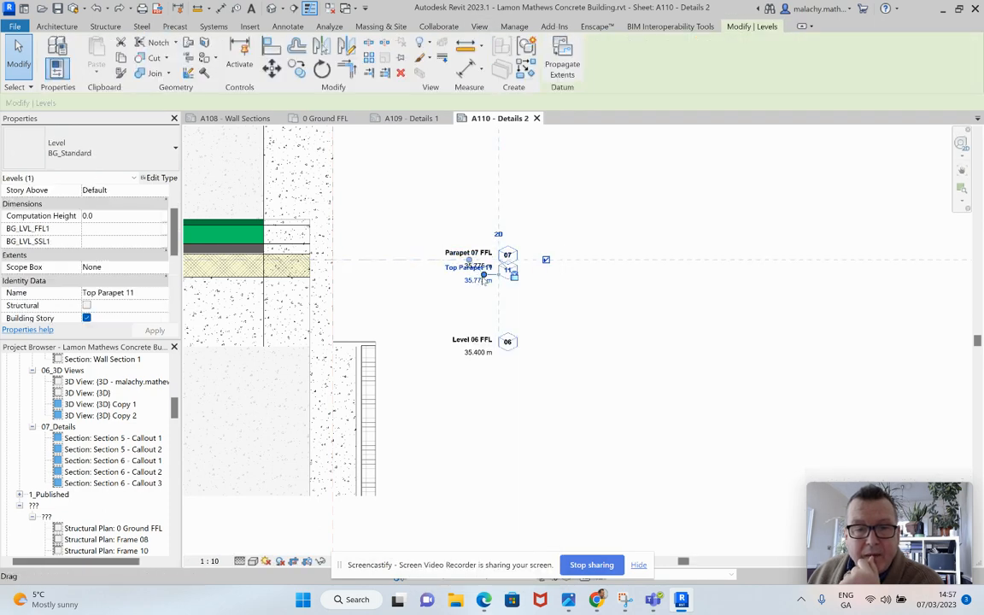
{"action": "left_click_drag", "start_coordinate": [484, 266], "coordinate": [487, 297]}
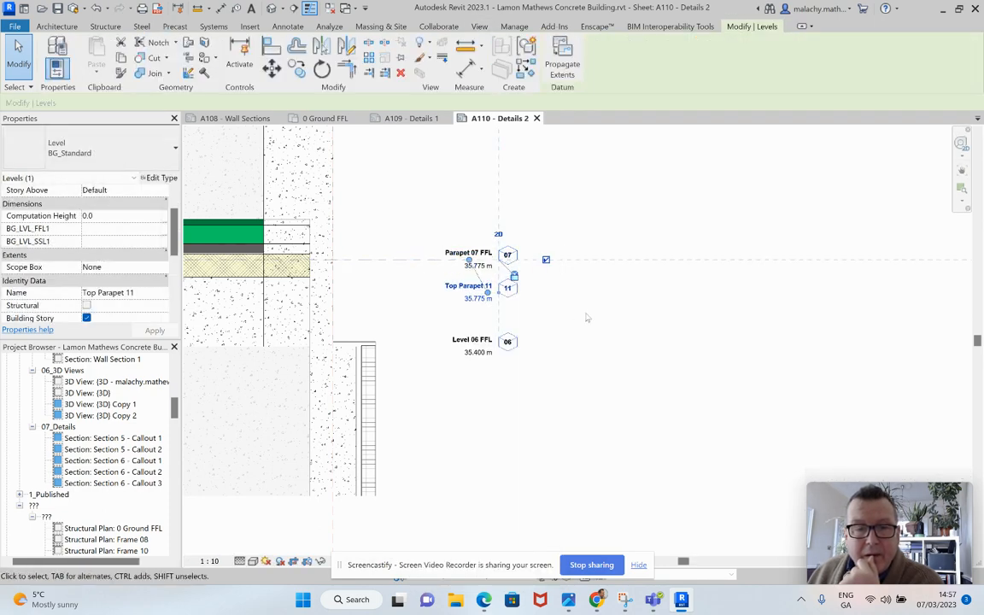
{"action": "left_click", "coordinate": [581, 316]}
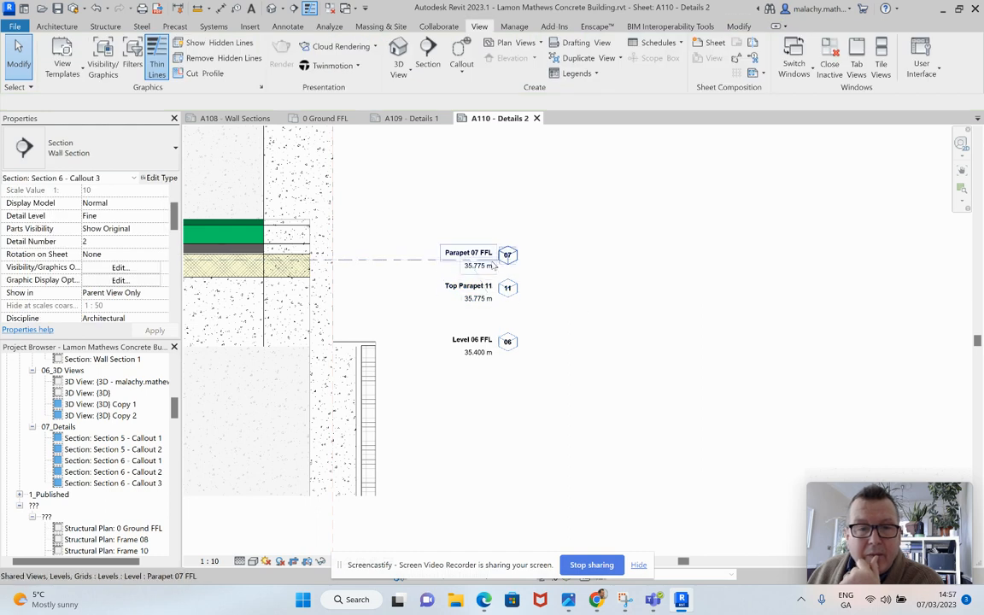
{"action": "left_click", "coordinate": [493, 266]}
{"action": "left_click_drag", "start_coordinate": [492, 265], "coordinate": [484, 234]}
{"action": "left_click", "coordinate": [579, 325]}
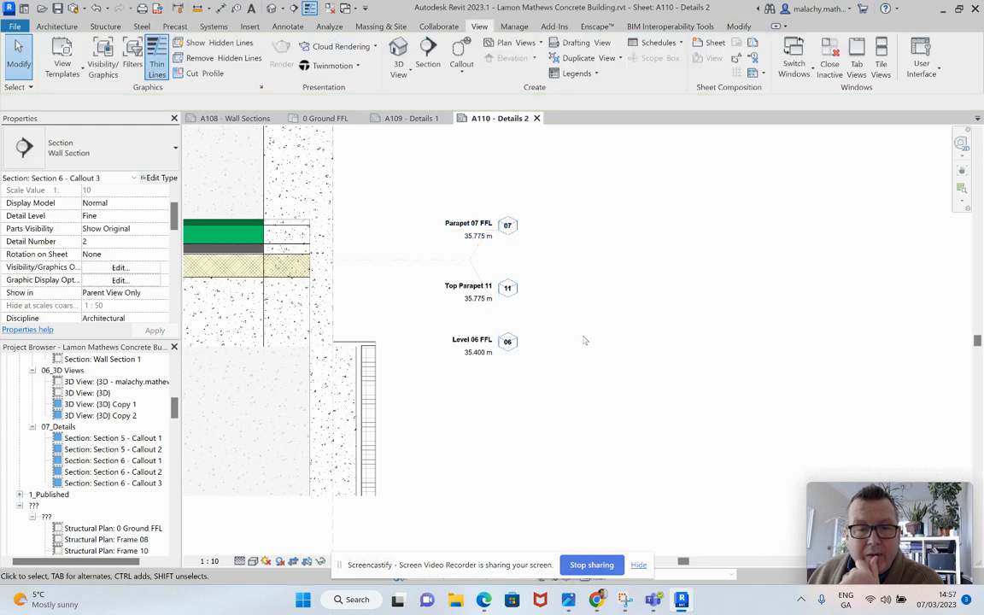
Step: Check the spacing of the level heads beside the parapet detail and deactivate the Section 6 - Callout 3 view
{"action": "scroll", "coordinate": [584, 342], "scroll_direction": "down", "scroll_amount": 1}
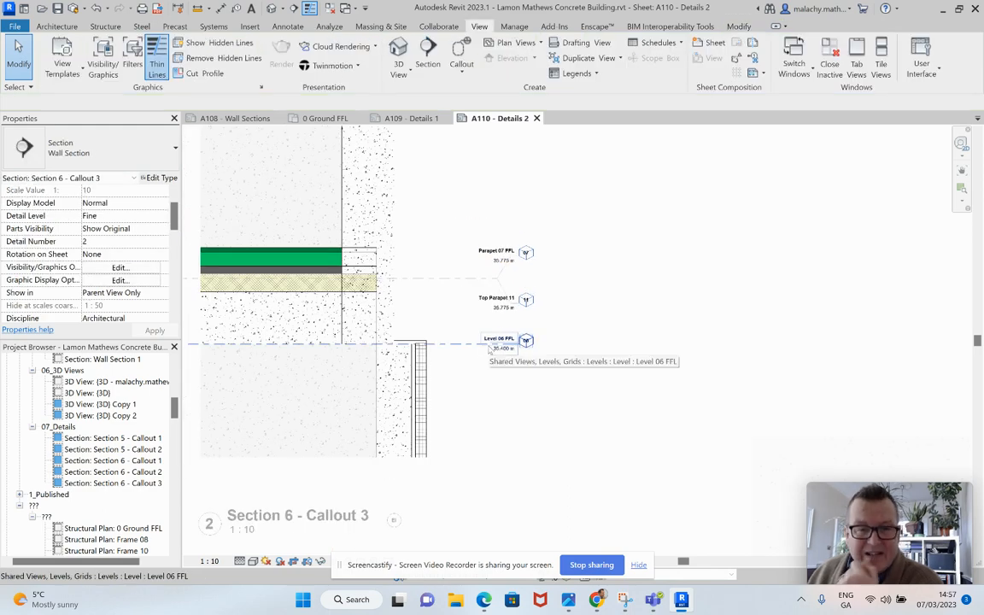
{"action": "scroll", "coordinate": [492, 348], "scroll_direction": "down", "scroll_amount": 3}
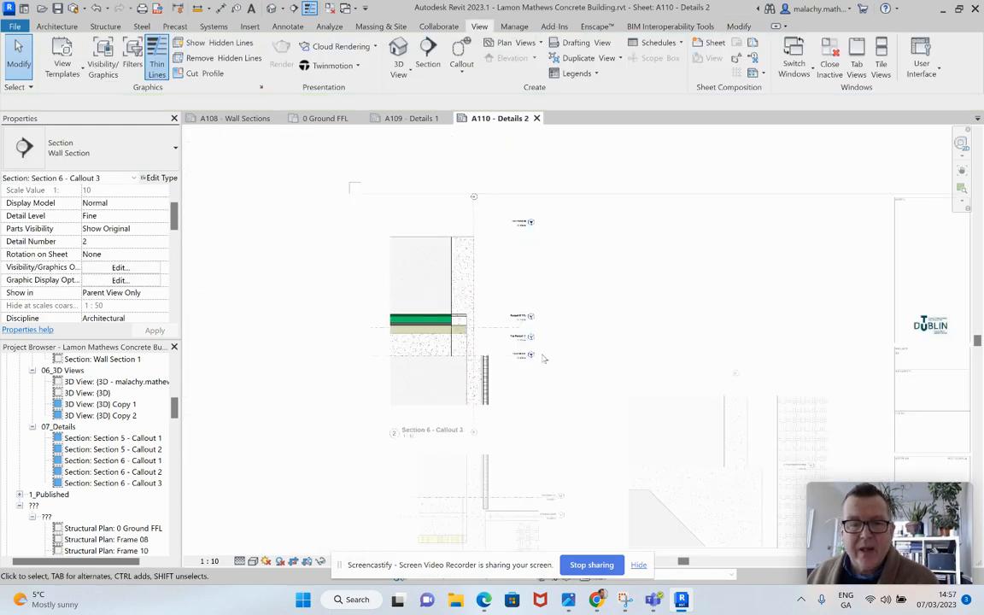
{"action": "right_click", "coordinate": [543, 358]}
{"action": "left_click", "coordinate": [588, 165]}
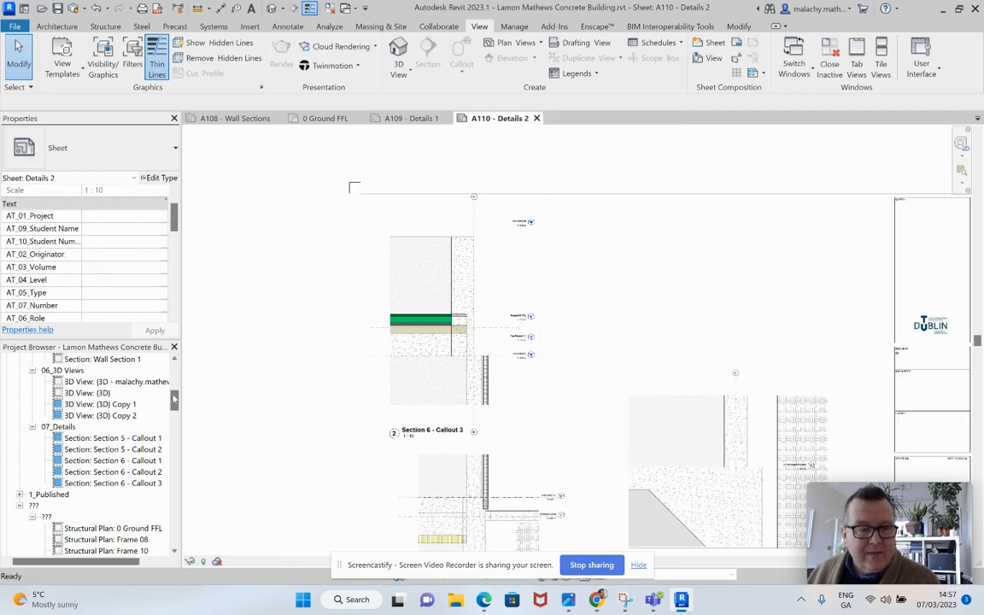
Step: Open the Level 06 FFL floor plan and draw a rectangular callout around the roof corner between grids Ek and El
{"action": "scroll", "coordinate": [128, 427], "scroll_direction": "up", "scroll_amount": 10}
{"action": "double_click", "coordinate": [128, 495]}
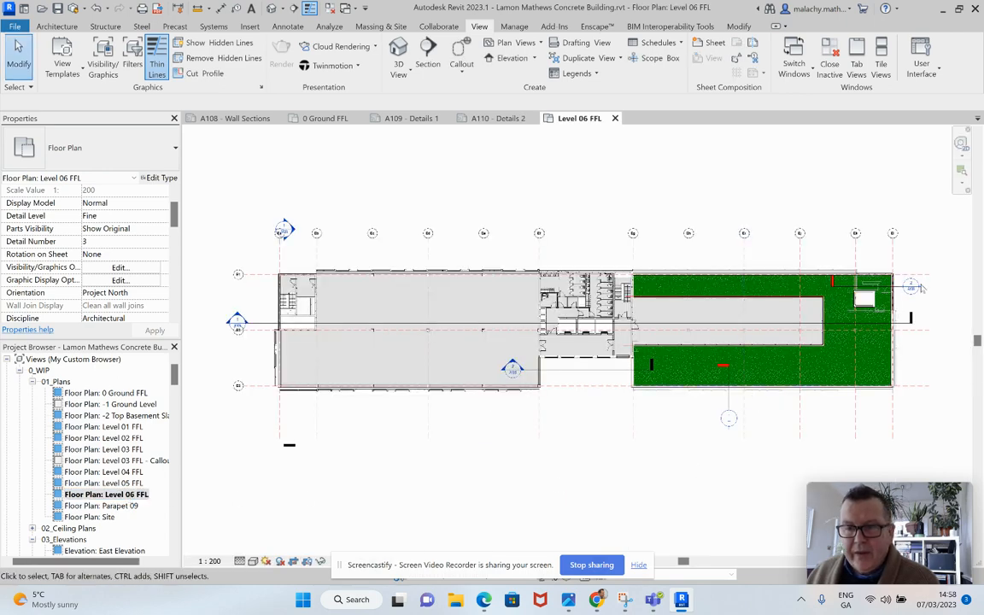
{"action": "scroll", "coordinate": [863, 316], "scroll_direction": "up", "scroll_amount": 5}
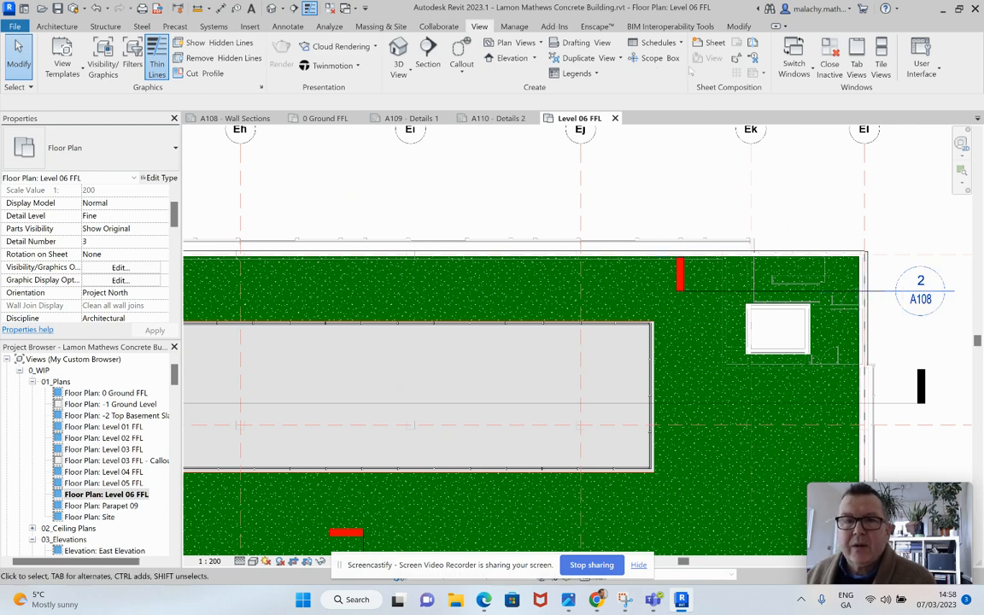
{"action": "left_click", "coordinate": [461, 72]}
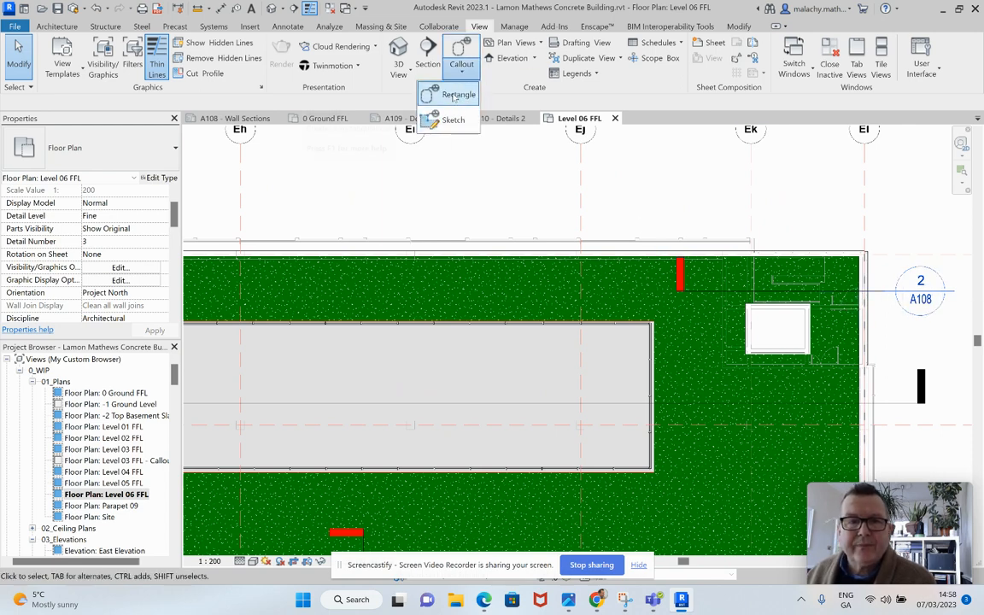
{"action": "left_click", "coordinate": [455, 95]}
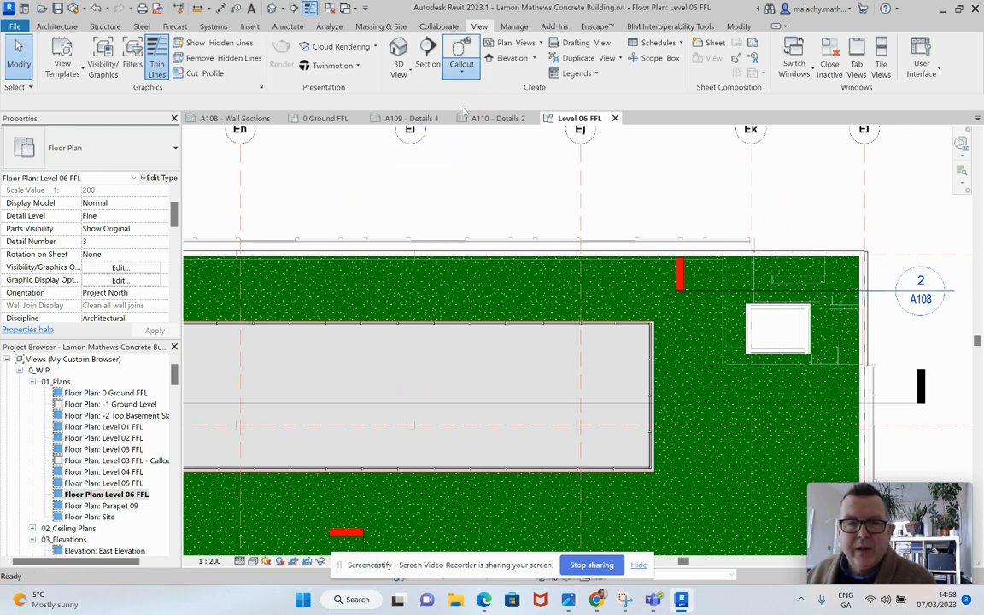
{"action": "left_click", "coordinate": [893, 238]}
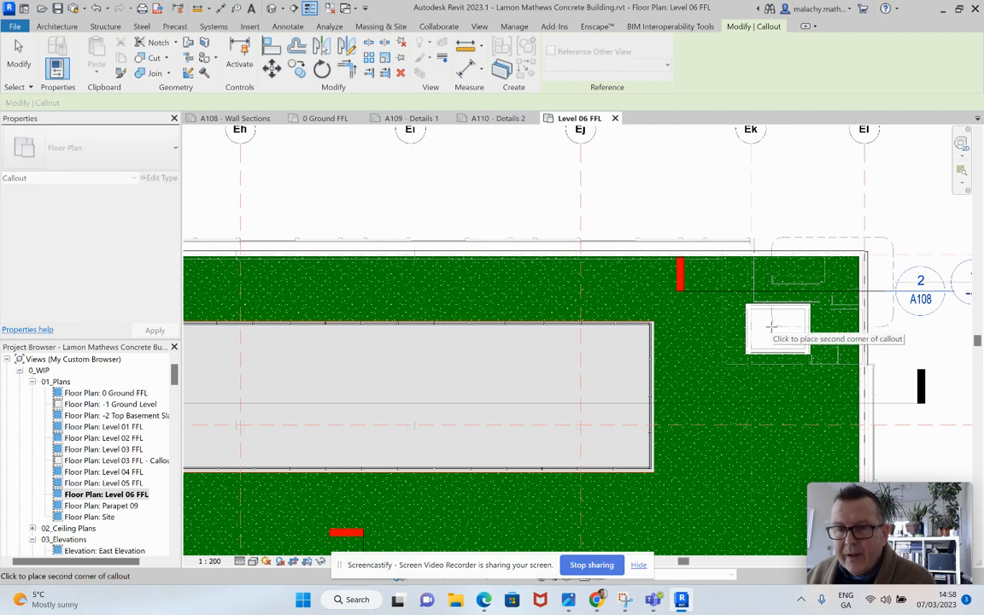
{"action": "left_click", "coordinate": [772, 326]}
{"action": "scroll", "coordinate": [825, 227], "scroll_direction": "down", "scroll_amount": 1}
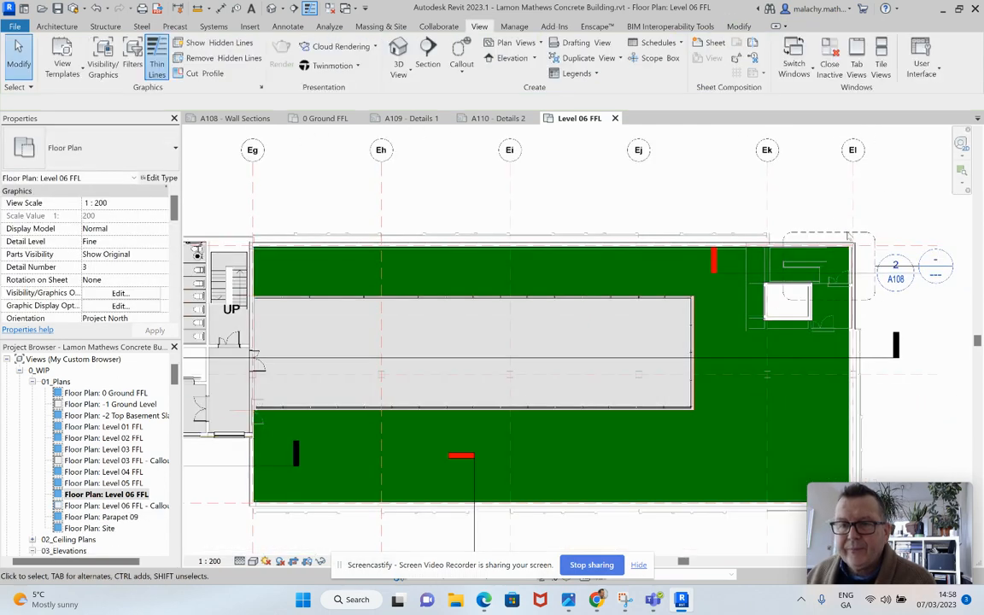
Step: Move the new callout's head clear of the 2/A108 section marker to a spot above the roof near grid Ek
{"action": "left_click", "coordinate": [911, 254]}
{"action": "left_click_drag", "start_coordinate": [911, 255], "coordinate": [765, 209]}
{"action": "left_click", "coordinate": [794, 219]}
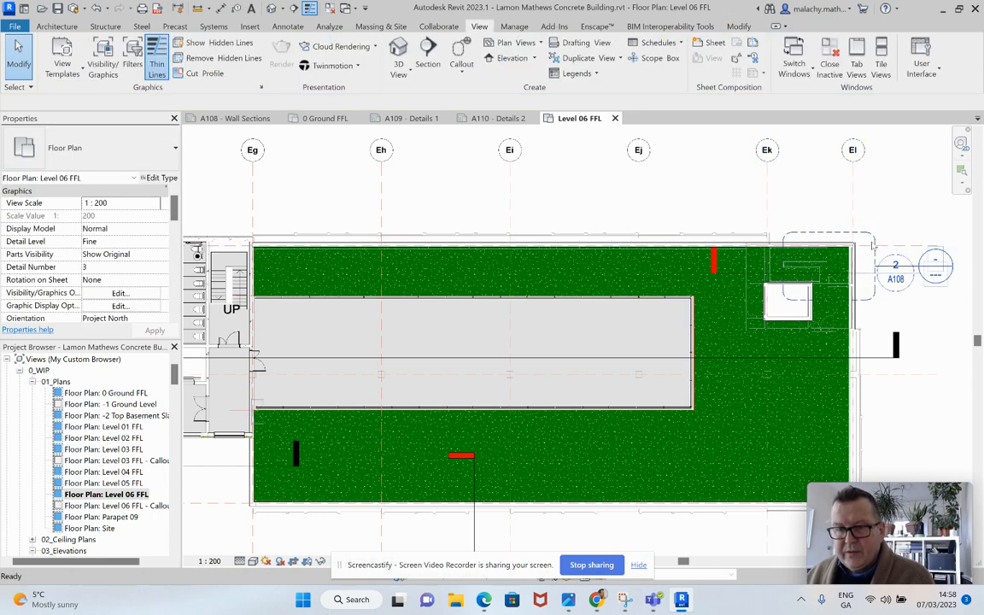
{"action": "left_click", "coordinate": [930, 261]}
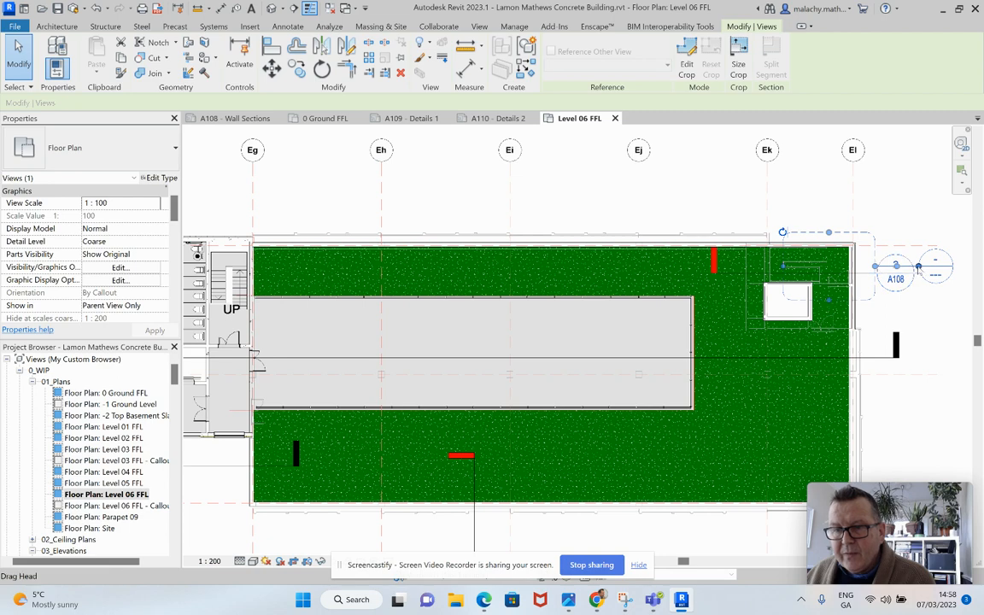
{"action": "left_click_drag", "start_coordinate": [919, 266], "coordinate": [756, 210]}
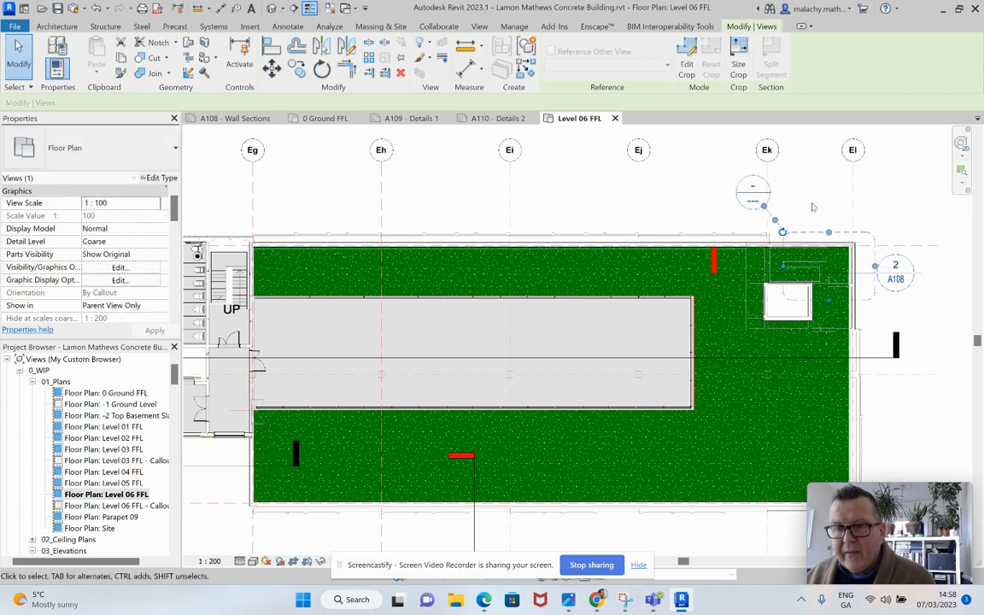
{"action": "left_click", "coordinate": [909, 214]}
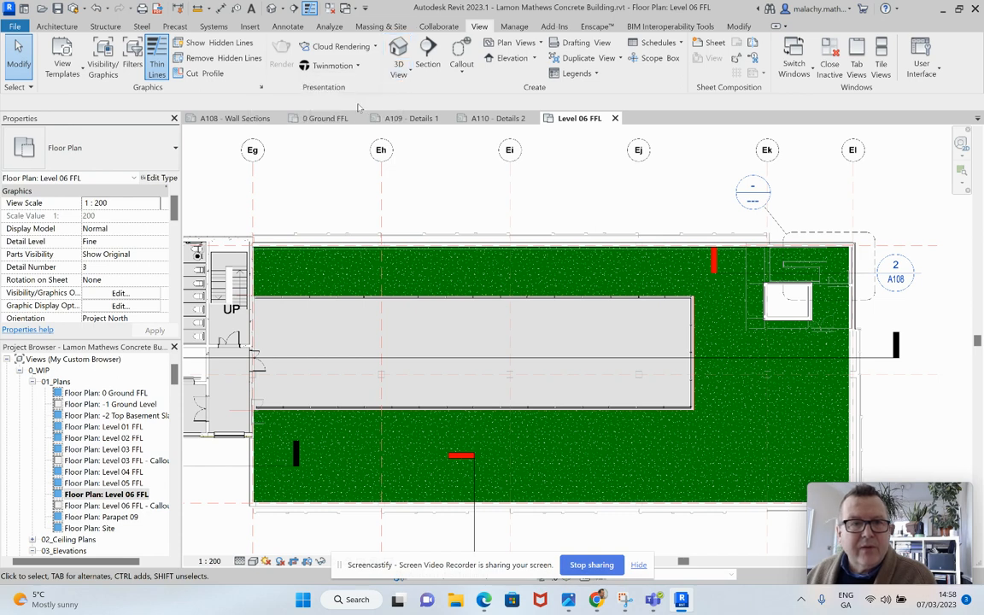
Step: Open the default 3D view and orient it to Floor Plan: Level 06 FFL - Callout 1
{"action": "left_click", "coordinate": [270, 9]}
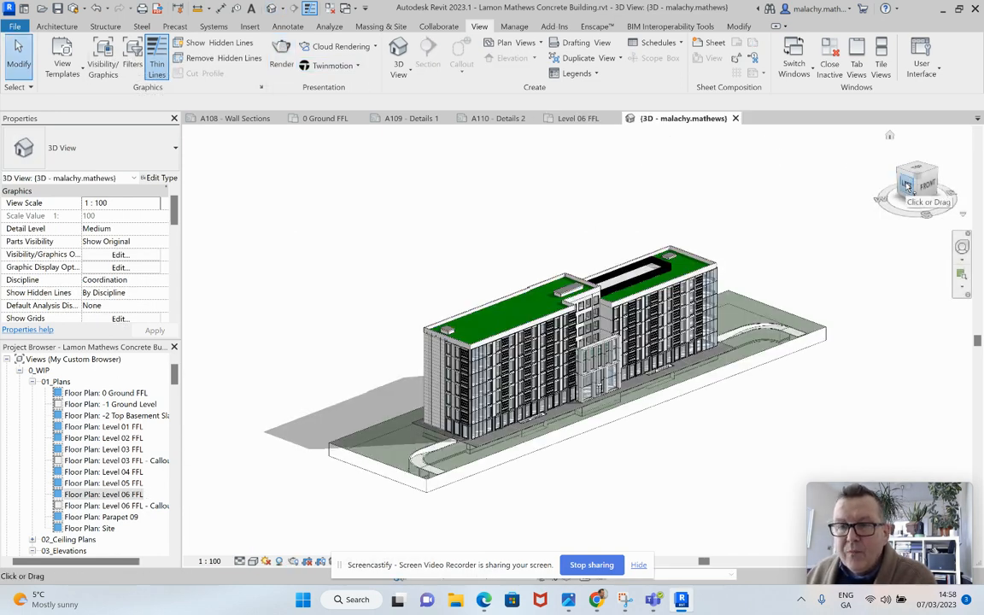
{"action": "right_click", "coordinate": [906, 187]}
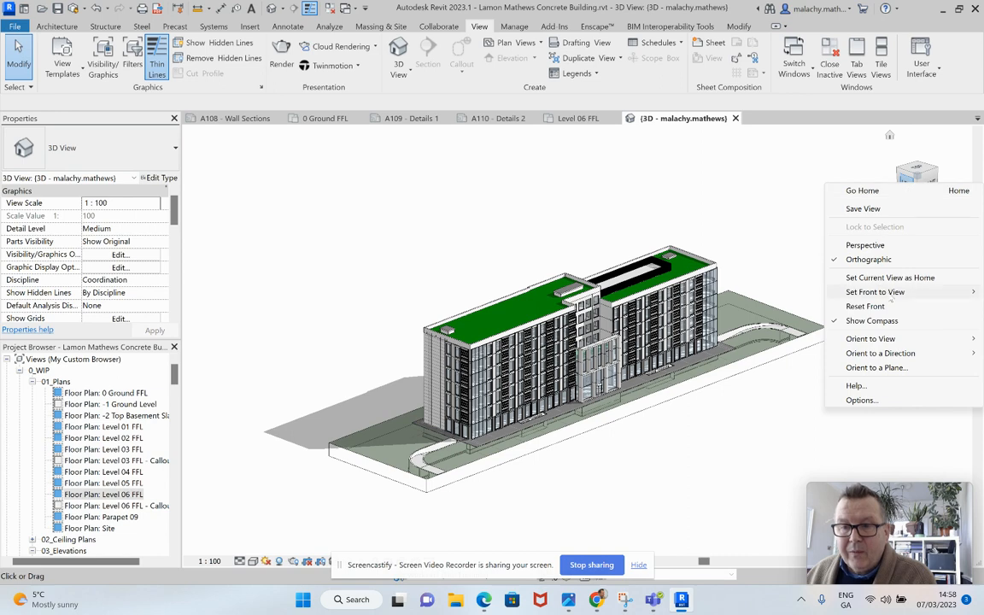
{"action": "mouse_move", "coordinate": [884, 340]}
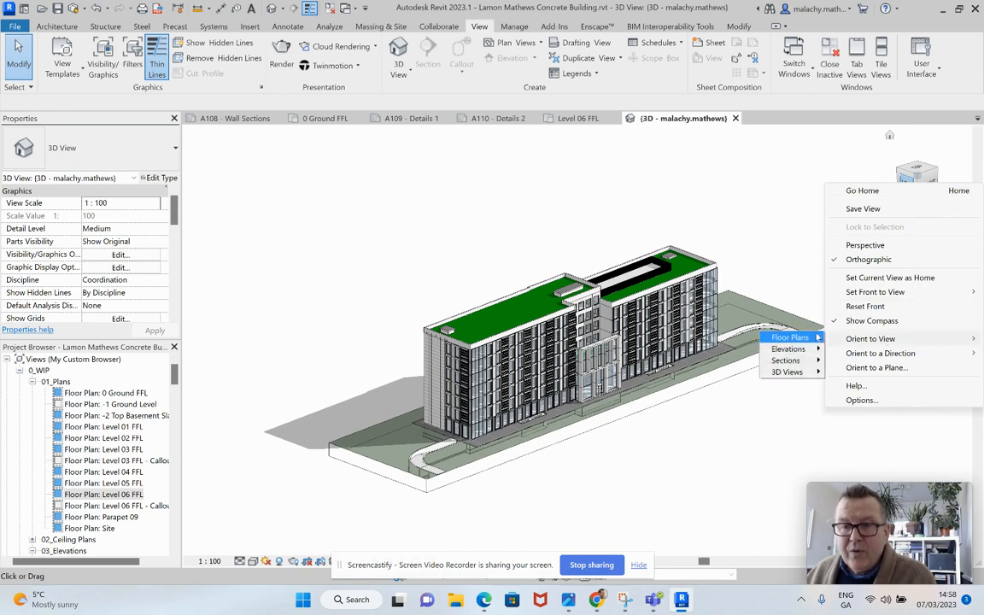
{"action": "mouse_move", "coordinate": [814, 338]}
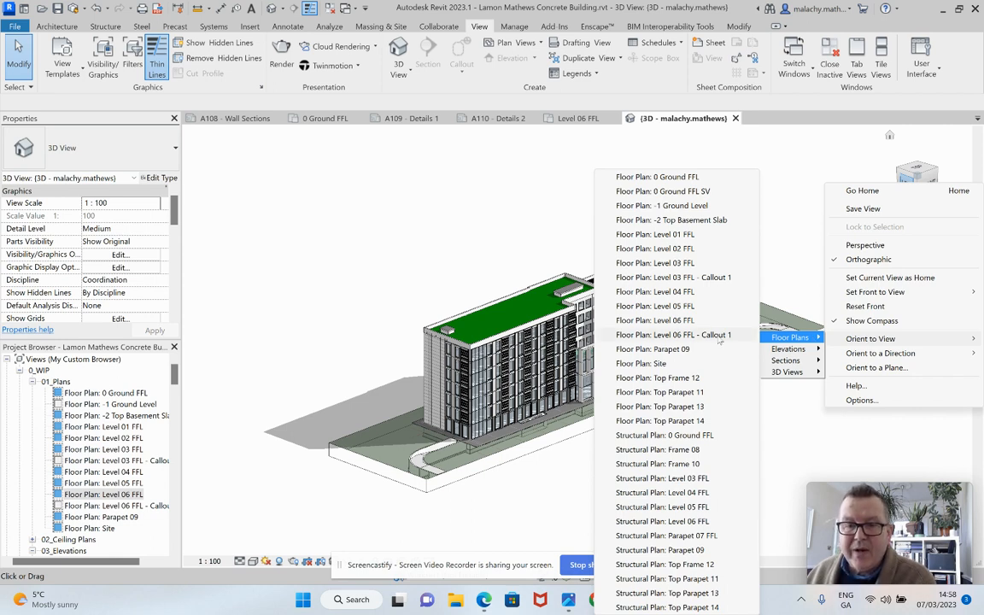
{"action": "left_click", "coordinate": [720, 336]}
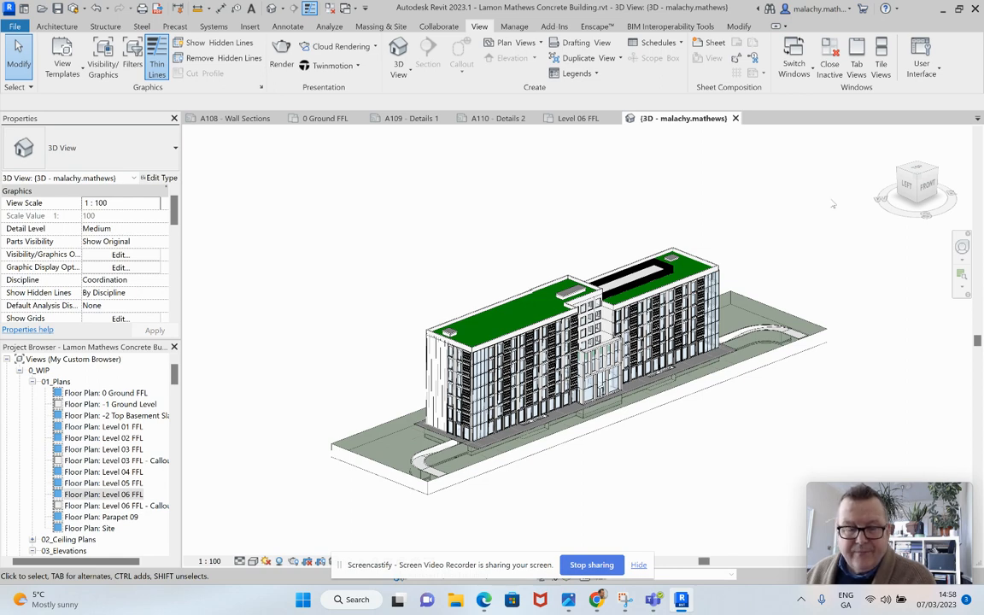
{"action": "left_click", "coordinate": [913, 179]}
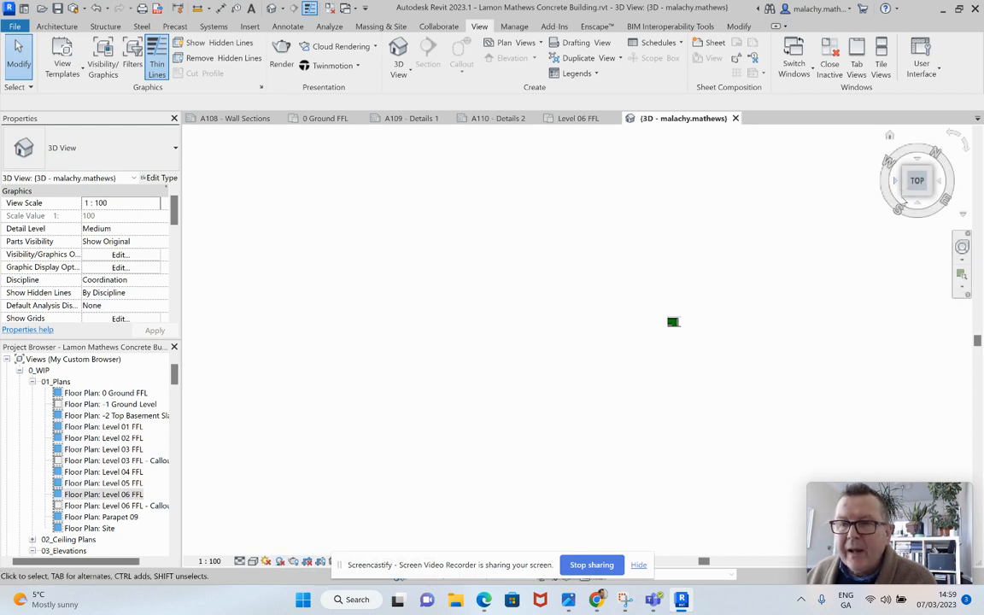
Step: Turn the cropped 3D view to an isometric angle and extend the section box down through the storey below the roof
{"action": "left_click", "coordinate": [905, 197]}
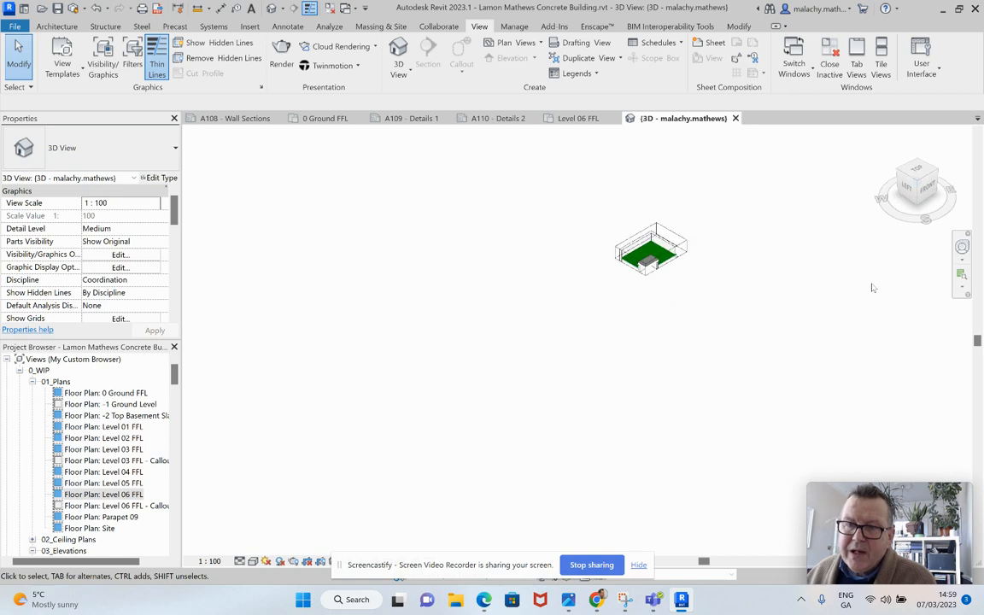
{"action": "scroll", "coordinate": [630, 263], "scroll_direction": "up", "scroll_amount": 2}
{"action": "middle_click_drag", "start_coordinate": [742, 359], "coordinate": [627, 403]}
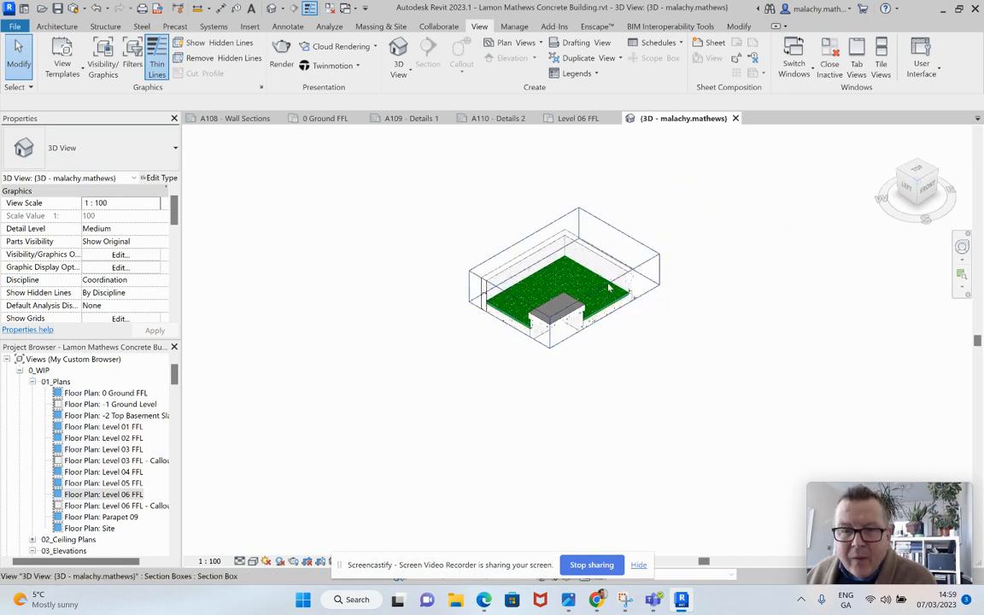
{"action": "left_click", "coordinate": [609, 288]}
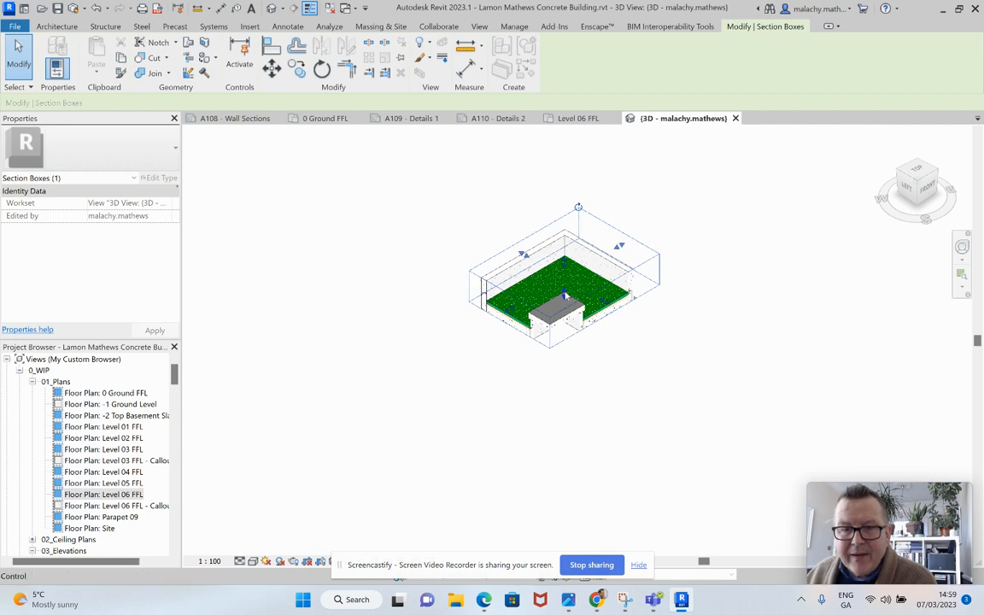
{"action": "left_click_drag", "start_coordinate": [566, 295], "coordinate": [565, 380]}
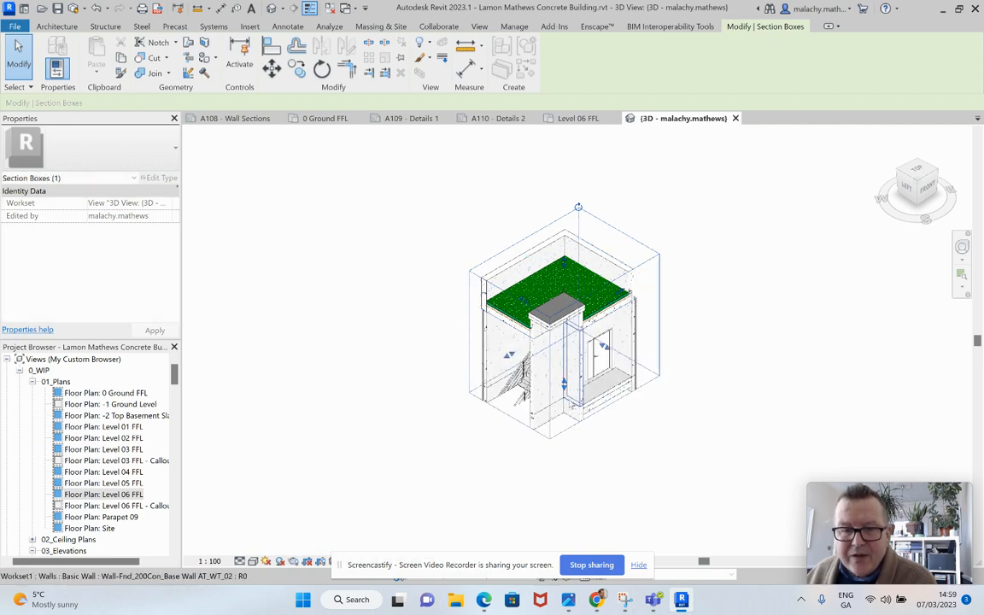
Step: Extend the section box's front face past the rooflight and pull its back face in to cut through the parapet and green roof
{"action": "middle_click_drag", "start_coordinate": [584, 374], "coordinate": [466, 414], "text": "shift"}
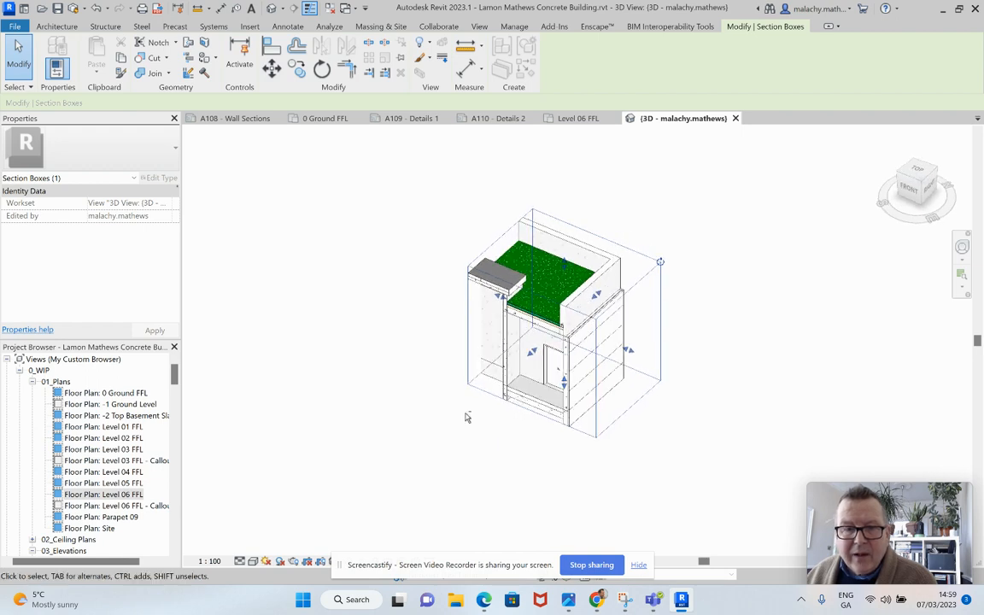
{"action": "middle_click_drag", "start_coordinate": [531, 354], "coordinate": [545, 395], "text": "shift"}
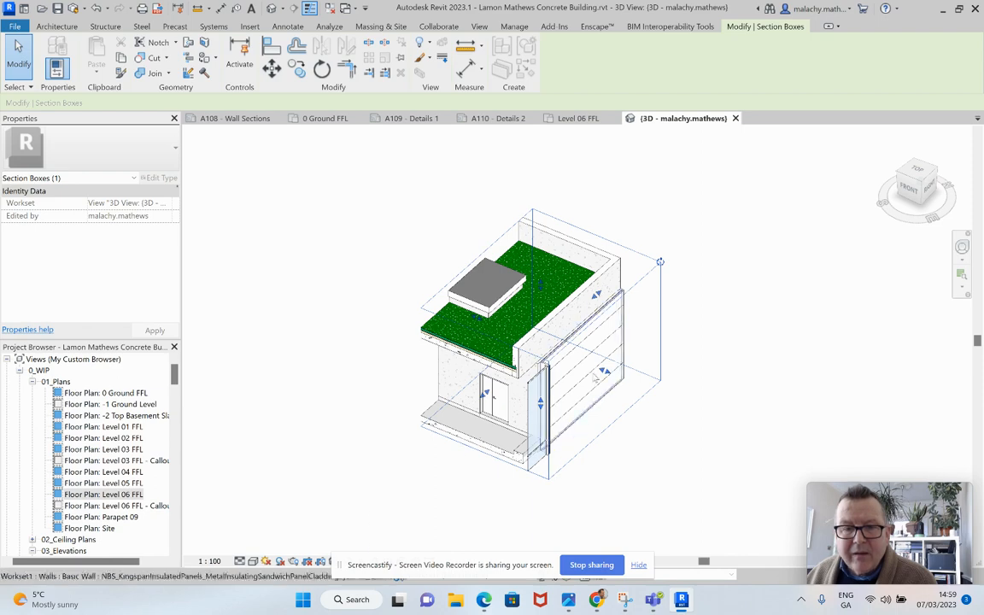
{"action": "middle_click_drag", "start_coordinate": [551, 337], "coordinate": [564, 360], "text": "shift"}
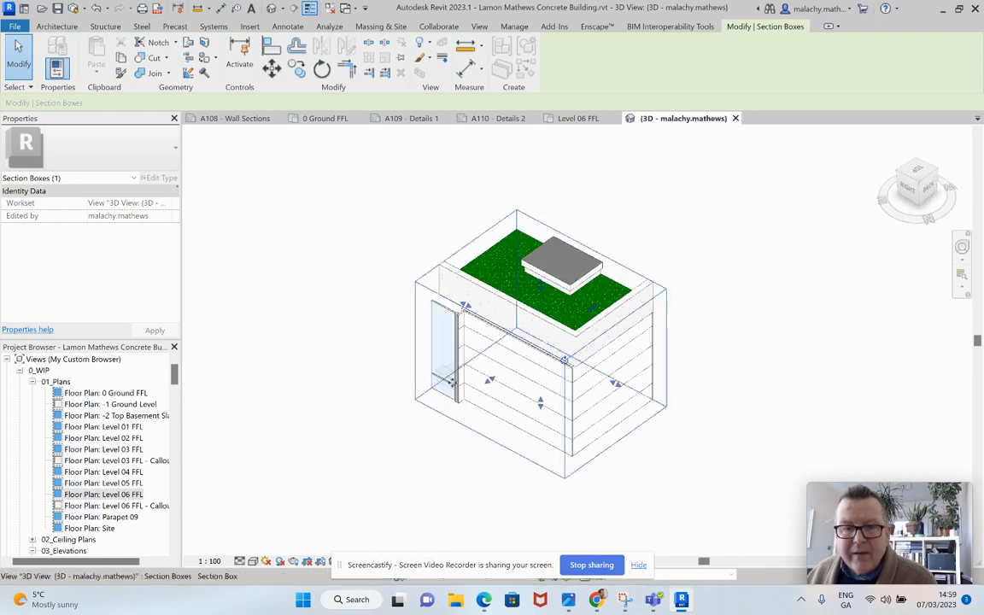
{"action": "left_click_drag", "start_coordinate": [615, 384], "coordinate": [583, 367]}
{"action": "scroll", "coordinate": [487, 333], "scroll_direction": "up", "scroll_amount": 3}
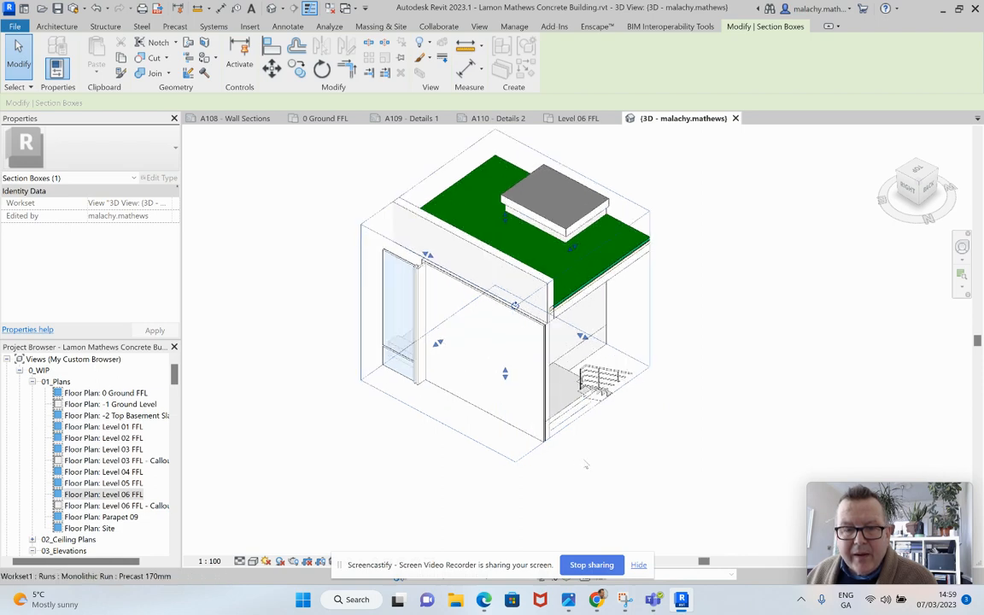
{"action": "scroll", "coordinate": [550, 310], "scroll_direction": "up", "scroll_amount": 3}
{"action": "scroll", "coordinate": [549, 310], "scroll_direction": "up", "scroll_amount": 1}
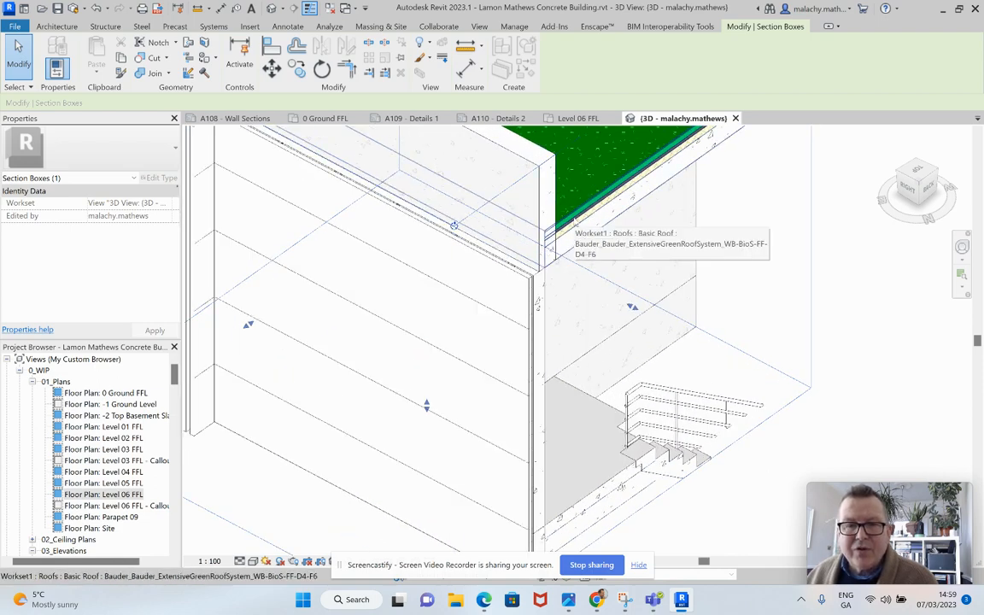
{"action": "scroll", "coordinate": [550, 286], "scroll_direction": "down", "scroll_amount": 3}
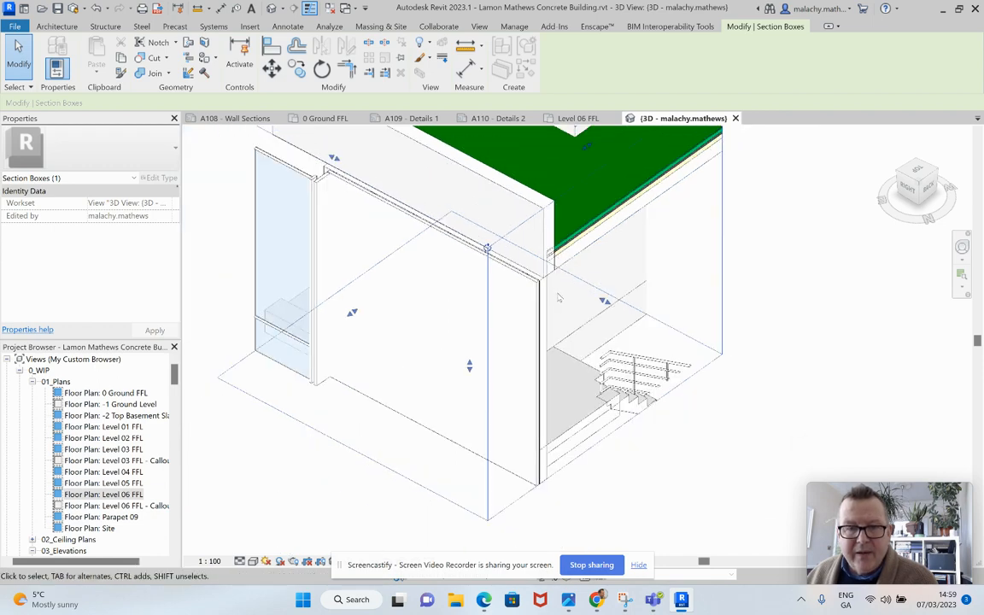
Step: Set the 3D view's scale to 1:20 and deselect the section box
{"action": "left_click", "coordinate": [212, 561]}
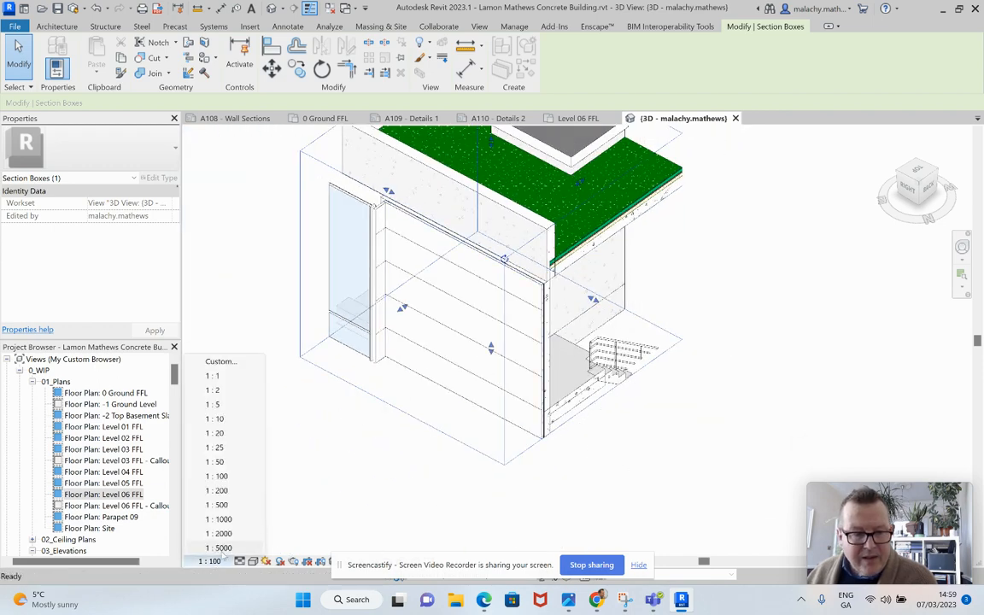
{"action": "left_click", "coordinate": [217, 433]}
{"action": "left_click", "coordinate": [618, 479]}
{"action": "scroll", "coordinate": [632, 458], "scroll_direction": "down", "scroll_amount": 3}
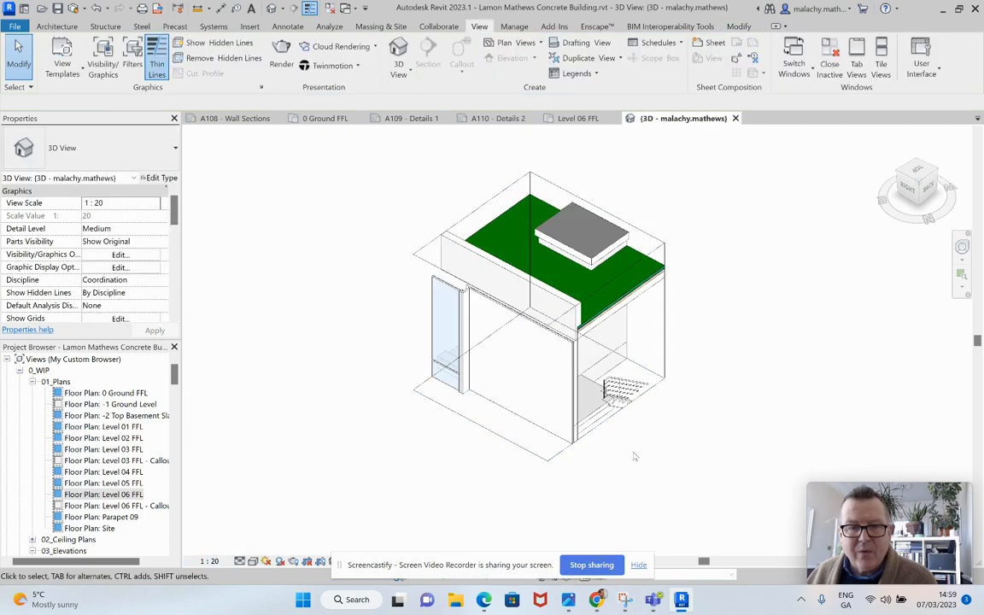
{"action": "scroll", "coordinate": [136, 489], "scroll_direction": "down", "scroll_amount": 1}
Step: Duplicate the cropped 3D view with detailing
{"action": "scroll", "coordinate": [136, 489], "scroll_direction": "down", "scroll_amount": 1}
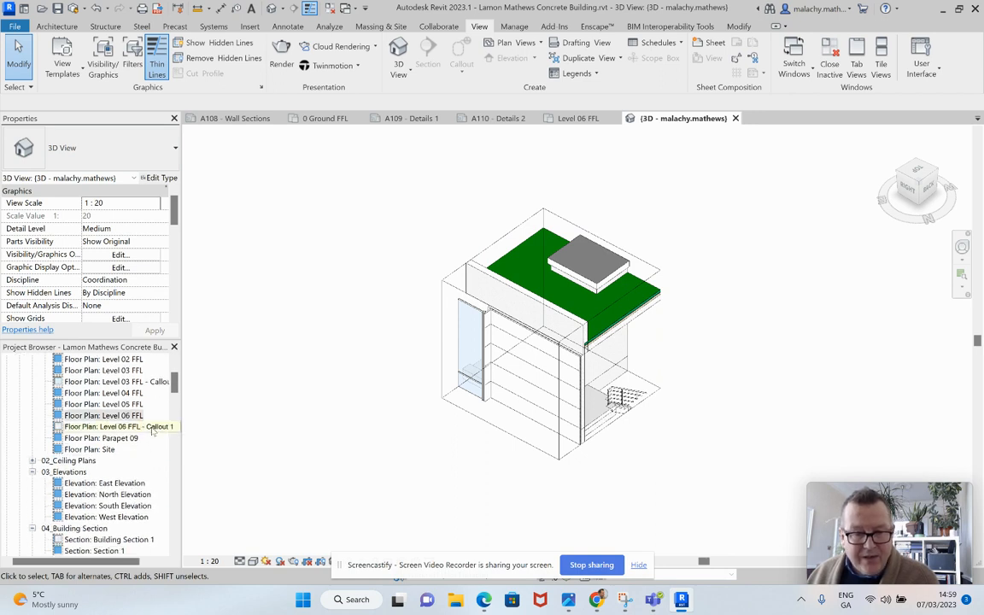
{"action": "scroll", "coordinate": [152, 431], "scroll_direction": "down", "scroll_amount": 4}
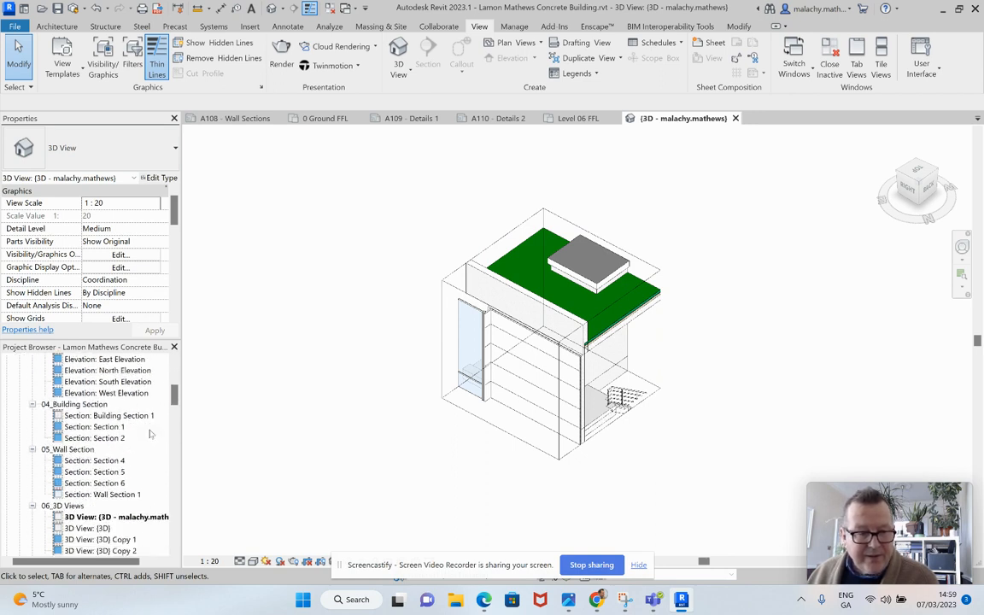
{"action": "scroll", "coordinate": [149, 434], "scroll_direction": "down", "scroll_amount": 1}
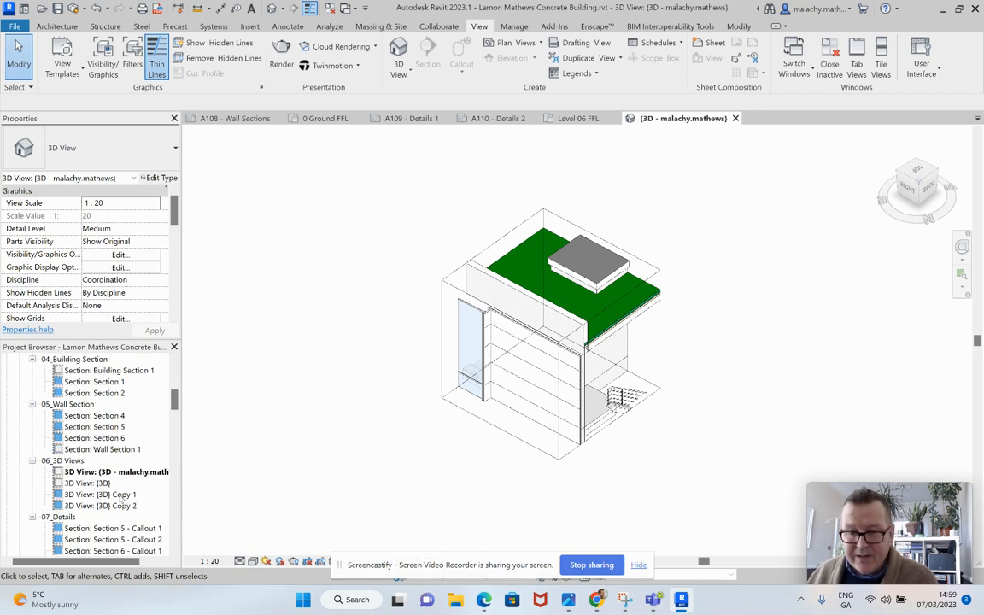
{"action": "right_click", "coordinate": [124, 471]}
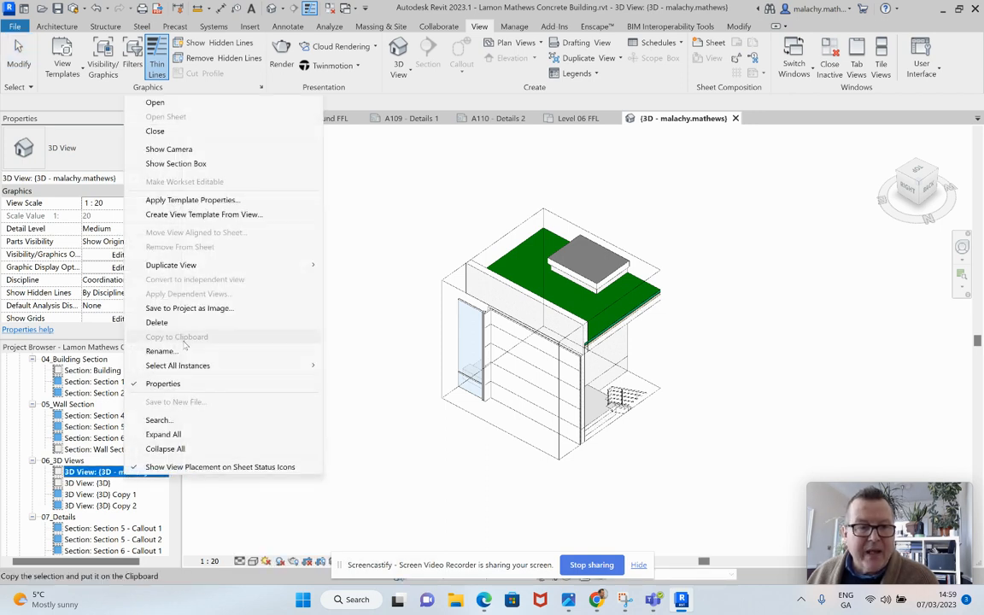
{"action": "mouse_move", "coordinate": [256, 265]}
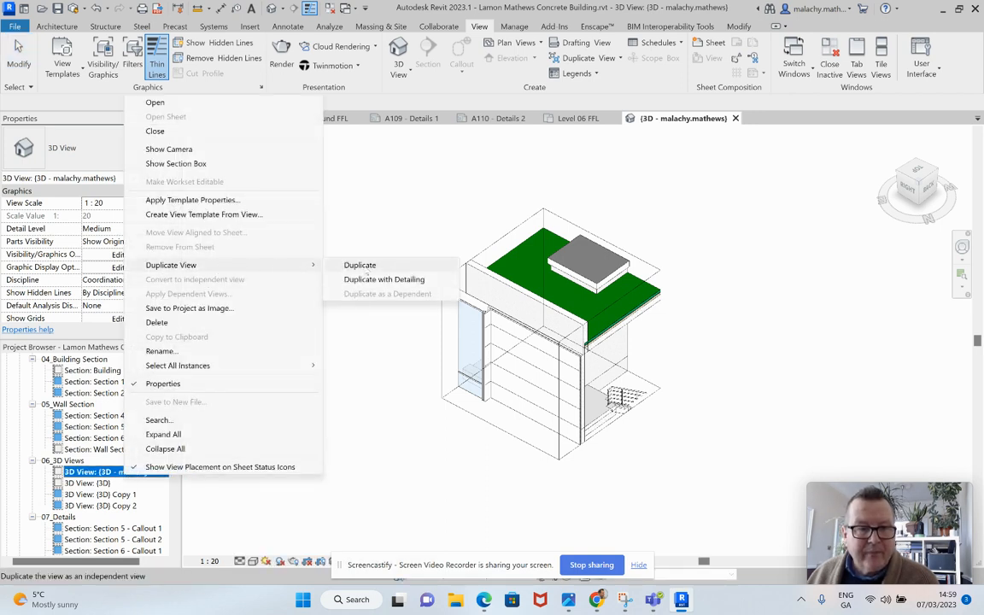
{"action": "left_click", "coordinate": [390, 280]}
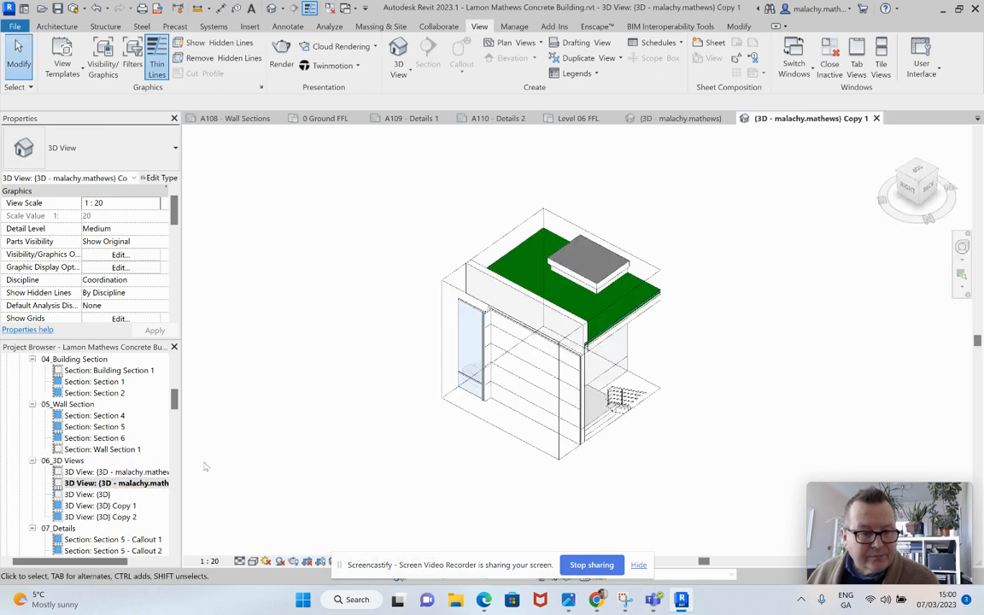
Step: Strip the braces and user name from the duplicated 3D view's name so that it reads 3D Copy 1
{"action": "left_click", "coordinate": [136, 482]}
{"action": "right_click", "coordinate": [166, 481]}
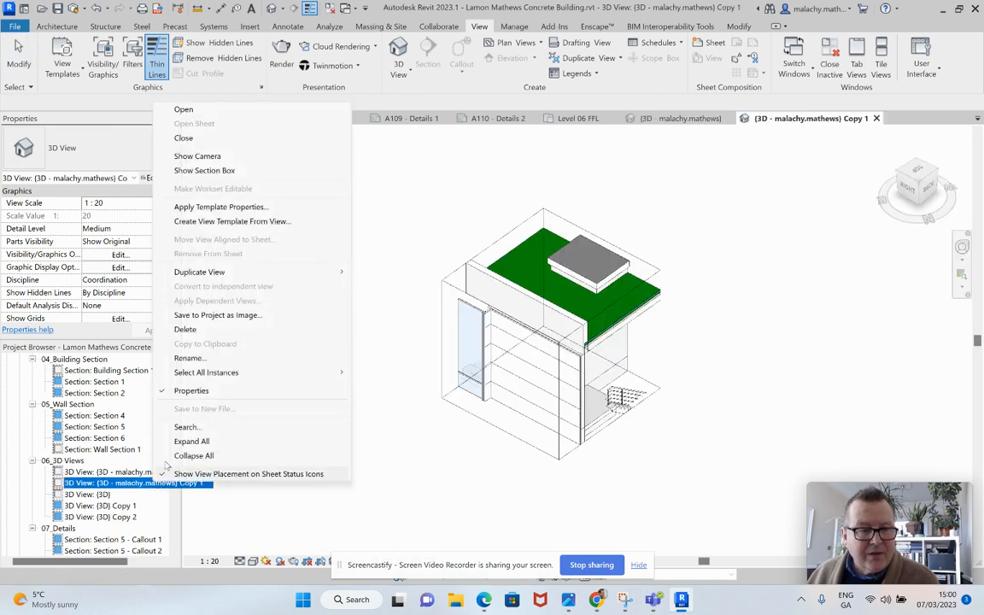
{"action": "left_click", "coordinate": [188, 358]}
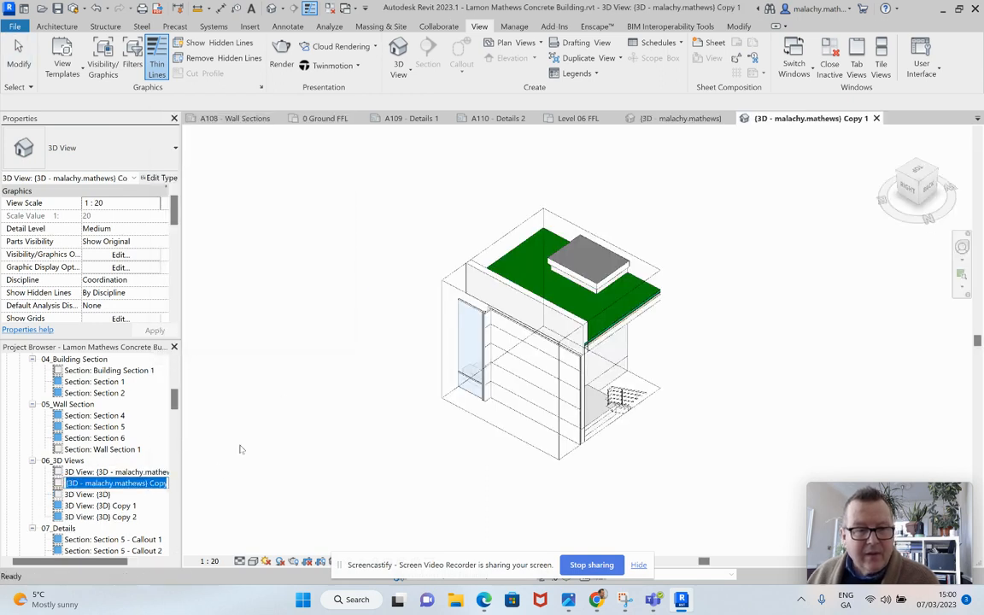
{"action": "left_click", "coordinate": [150, 483]}
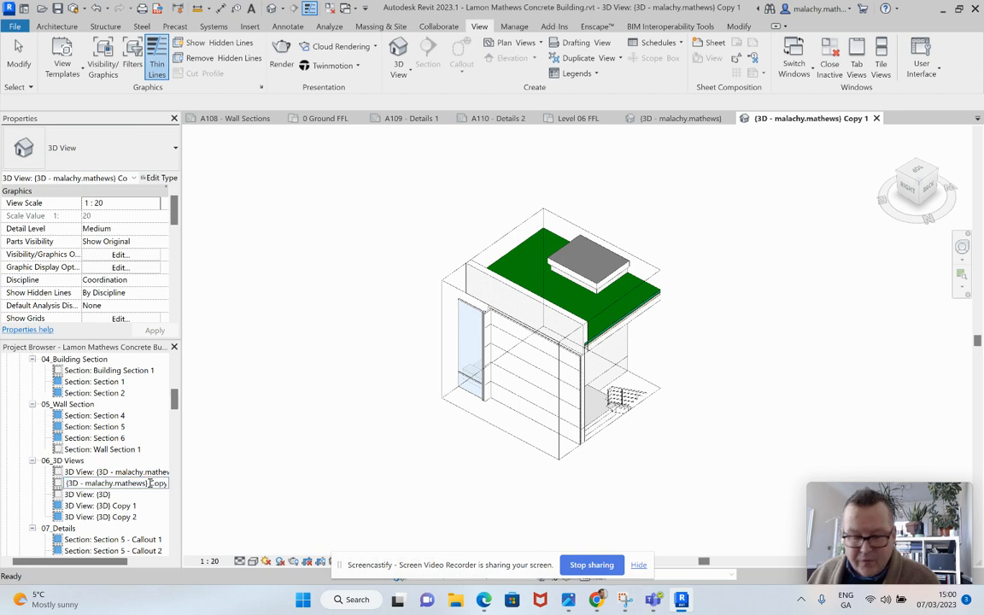
{"action": "key", "text": "BackSpace"}
{"action": "key", "text": "BackSpace"}
{"action": "key", "text": "BackSpace"}
{"action": "key", "text": "BackSpace"}
{"action": "key", "text": "BackSpace"}
{"action": "key", "text": "BackSpace"}
{"action": "key", "text": "BackSpace"}
{"action": "key", "text": "BackSpace"}
{"action": "key", "text": "BackSpace"}
{"action": "key", "text": "BackSpace"}
{"action": "key", "text": "BackSpace"}
{"action": "key", "text": "BackSpace"}
{"action": "key", "text": "BackSpace"}
{"action": "key", "text": "BackSpace"}
{"action": "key", "text": "BackSpace"}
{"action": "key", "text": "BackSpace"}
{"action": "key", "text": "BackSpace"}
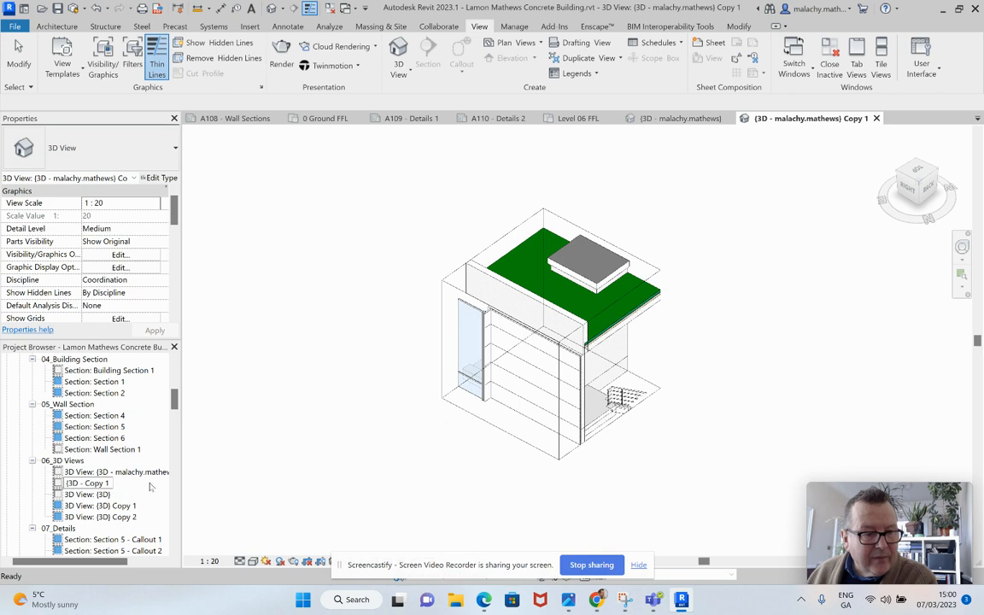
{"action": "key", "text": "BackSpace"}
{"action": "key", "text": "BackSpace"}
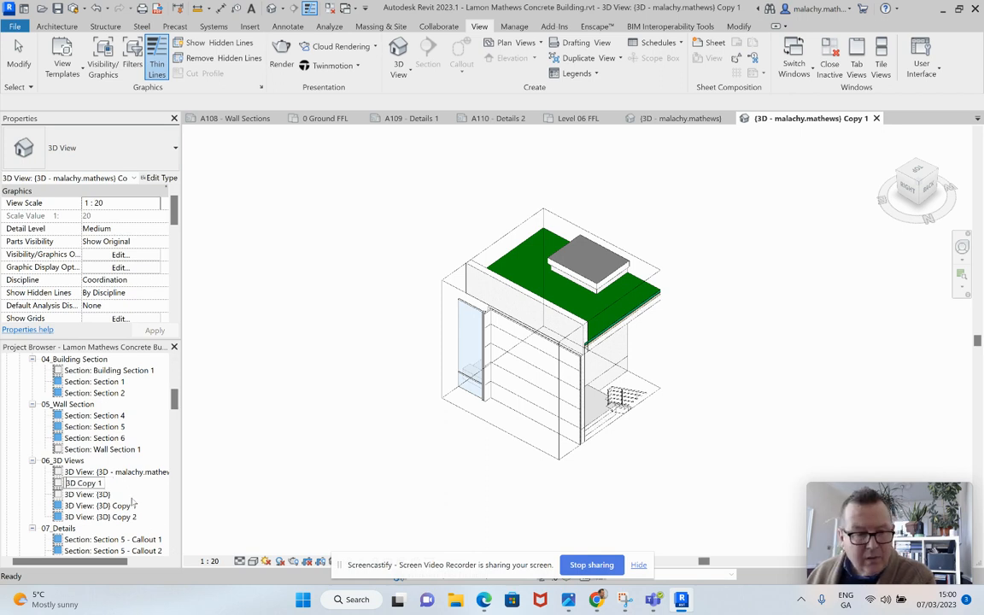
{"action": "key", "text": "Return"}
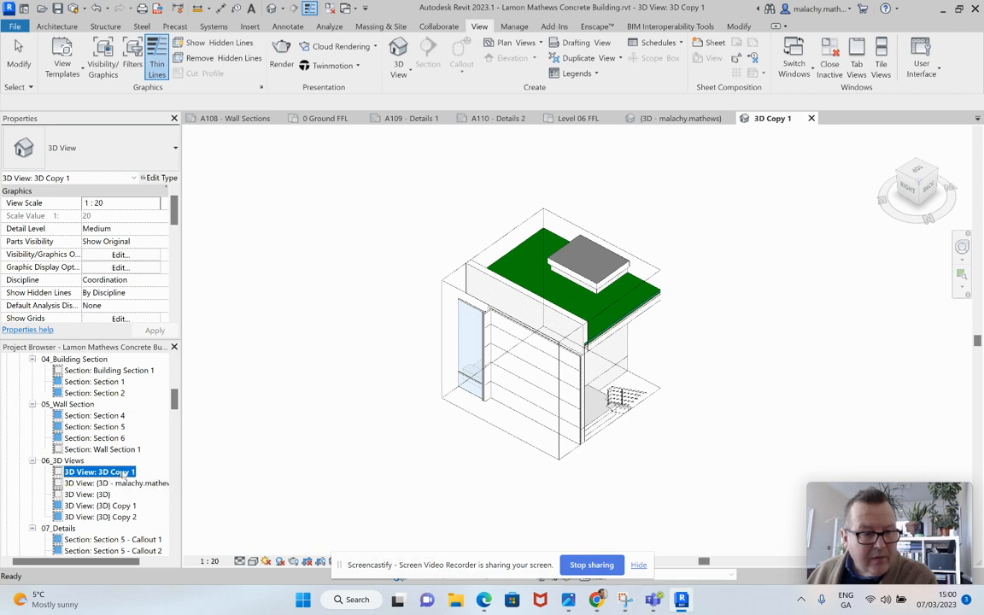
Step: Rename the 3D Copy 1 view as 3D Copy 3
{"action": "right_click", "coordinate": [126, 472]}
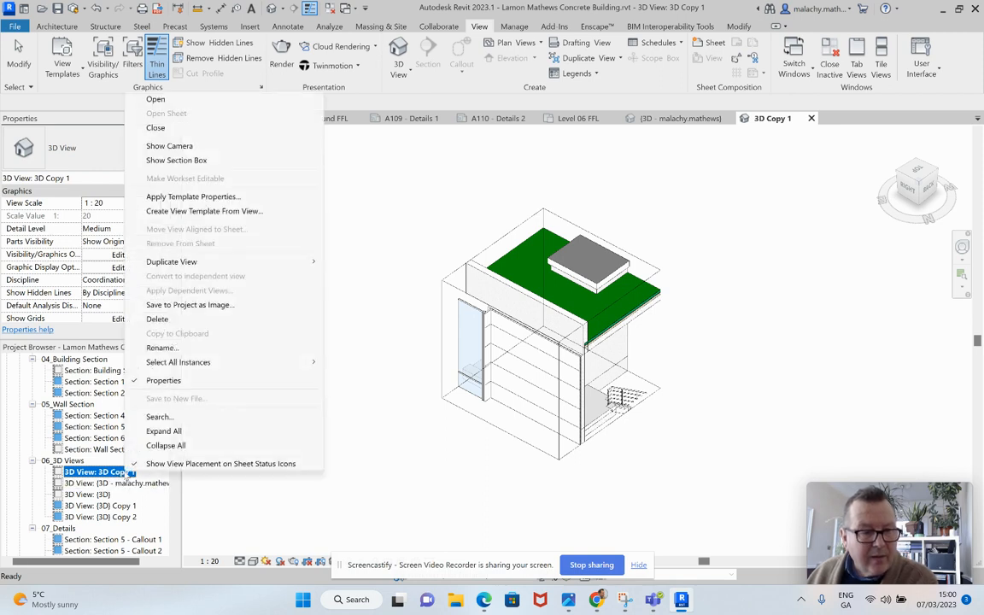
{"action": "left_click", "coordinate": [154, 347]}
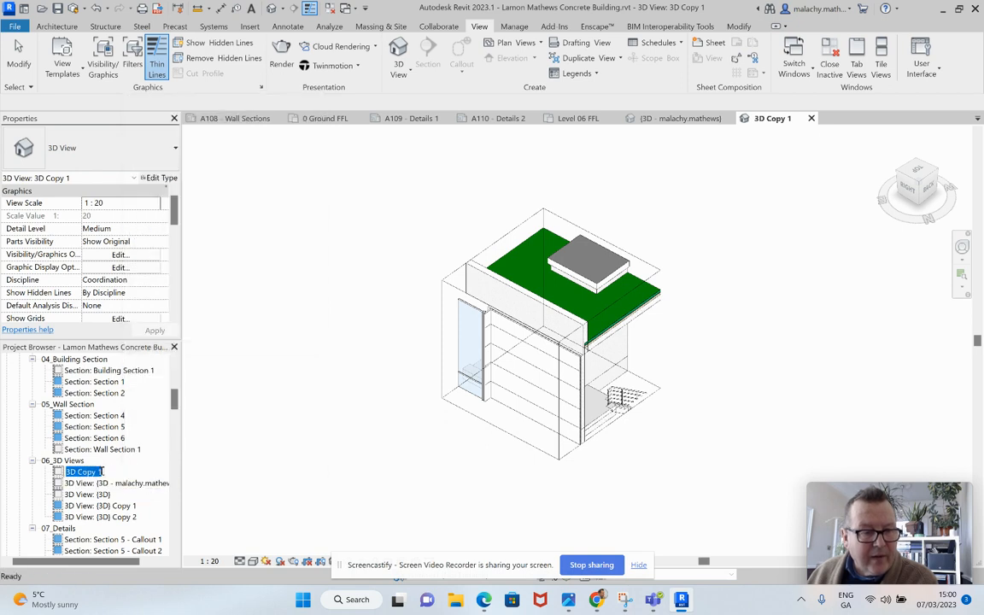
{"action": "left_click", "coordinate": [102, 473]}
{"action": "key", "text": "BackSpace"}
{"action": "type", "text": "3"}
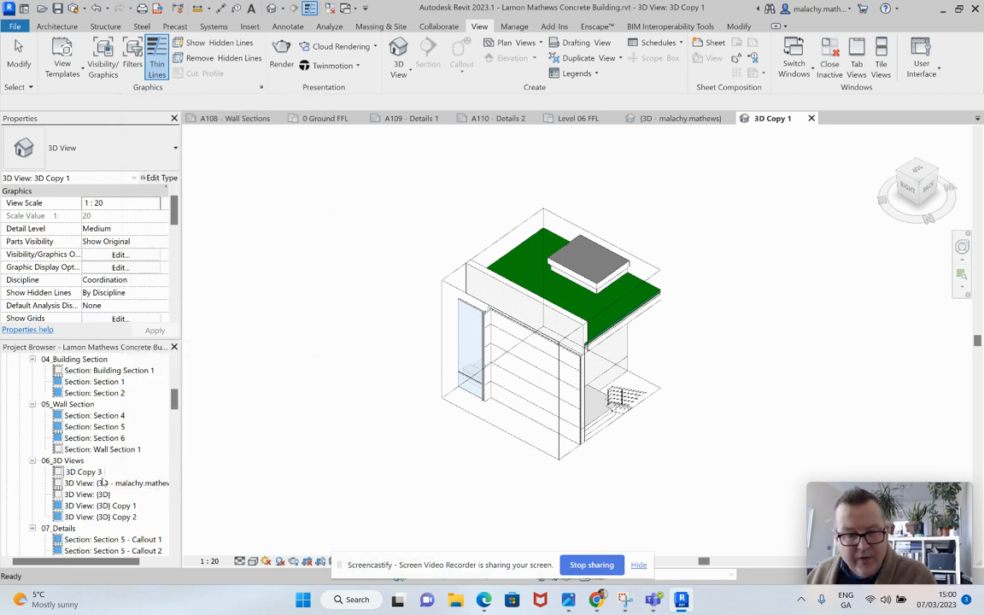
{"action": "key", "text": "Return"}
{"action": "left_click", "coordinate": [279, 482]}
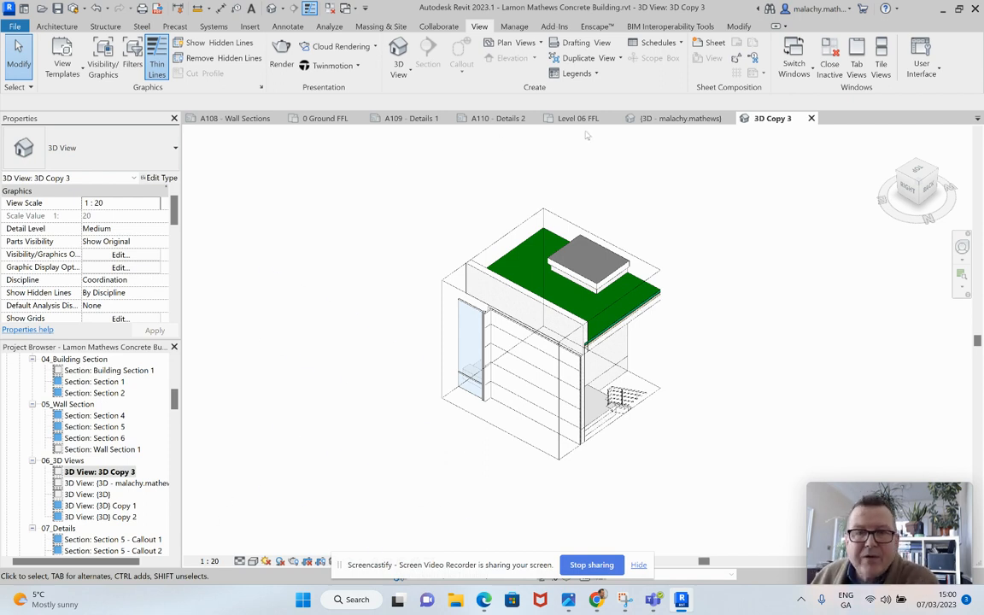
Step: Place the 3D Copy 3 view on sheet A110 - Details 2
{"action": "left_click", "coordinate": [505, 121]}
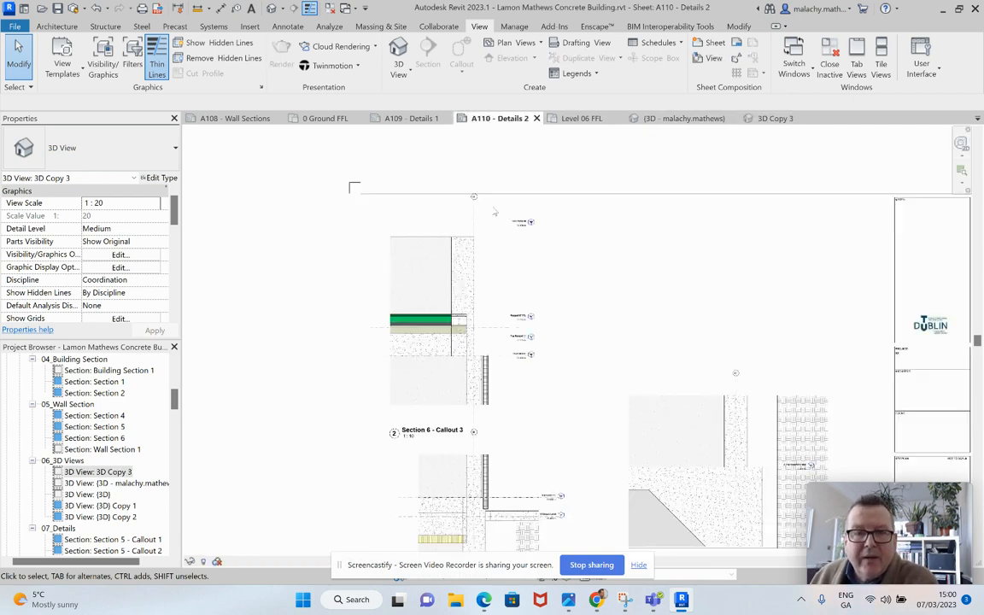
{"action": "left_click", "coordinate": [128, 471]}
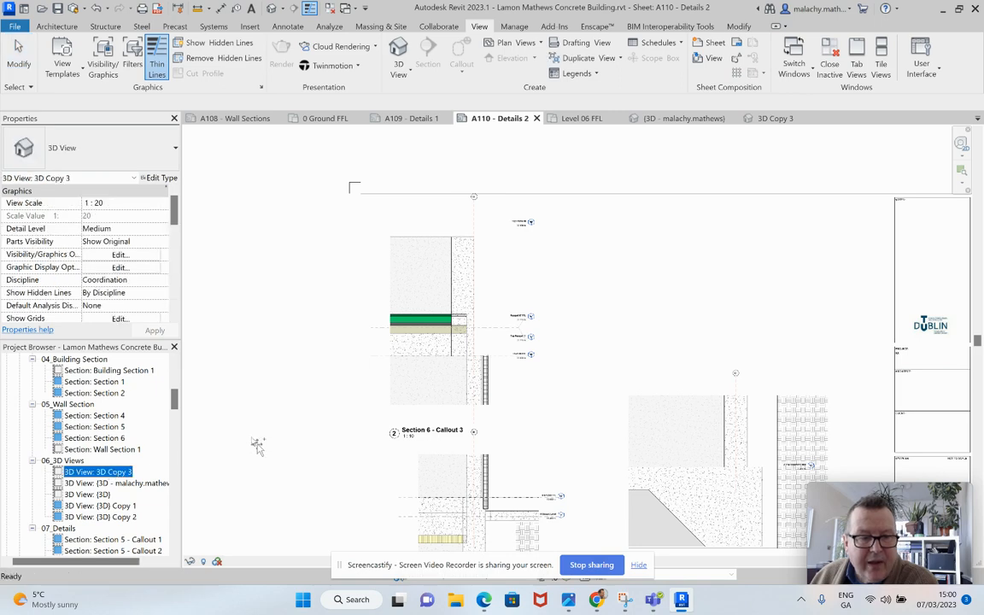
{"action": "left_click_drag", "start_coordinate": [265, 440], "coordinate": [632, 275]}
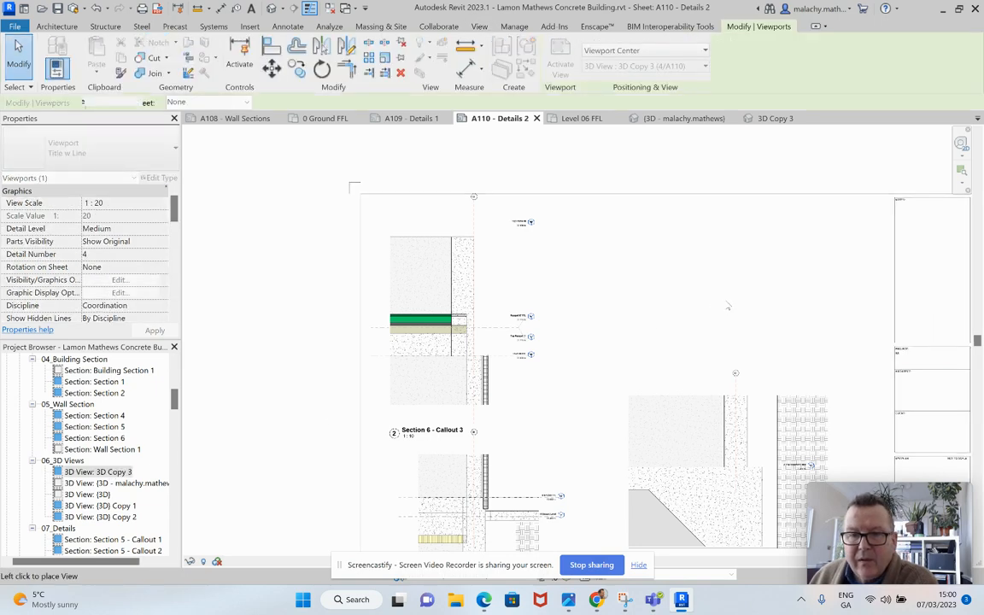
{"action": "scroll", "coordinate": [543, 434], "scroll_direction": "down", "scroll_amount": 2}
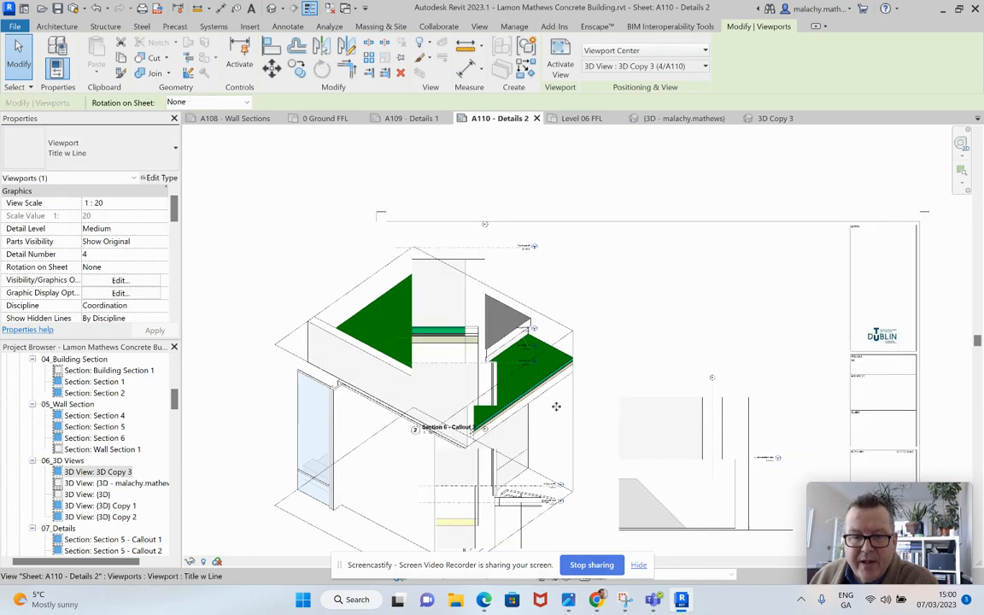
Step: Activate the placed 3D Copy 3 viewport, set its view scale to 1:50 and deactivate it
{"action": "right_click", "coordinate": [547, 420]}
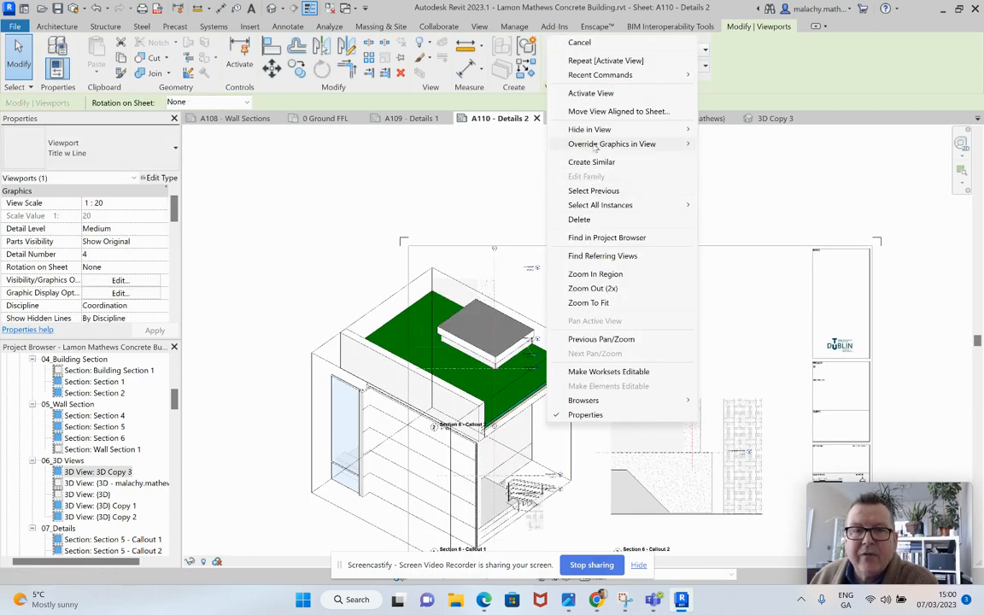
{"action": "left_click", "coordinate": [590, 93]}
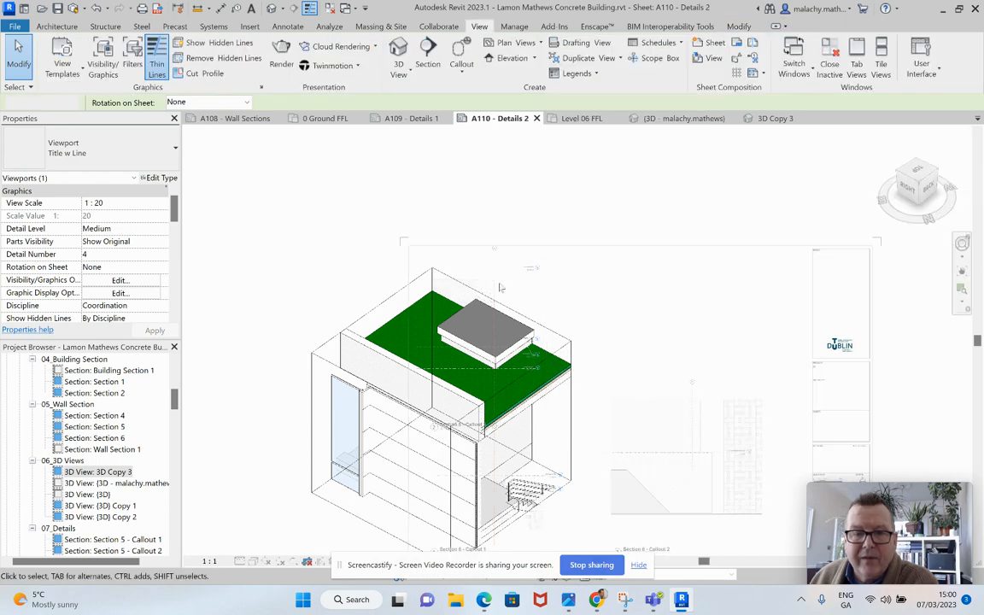
{"action": "left_click", "coordinate": [214, 561]}
{"action": "left_click", "coordinate": [200, 420]}
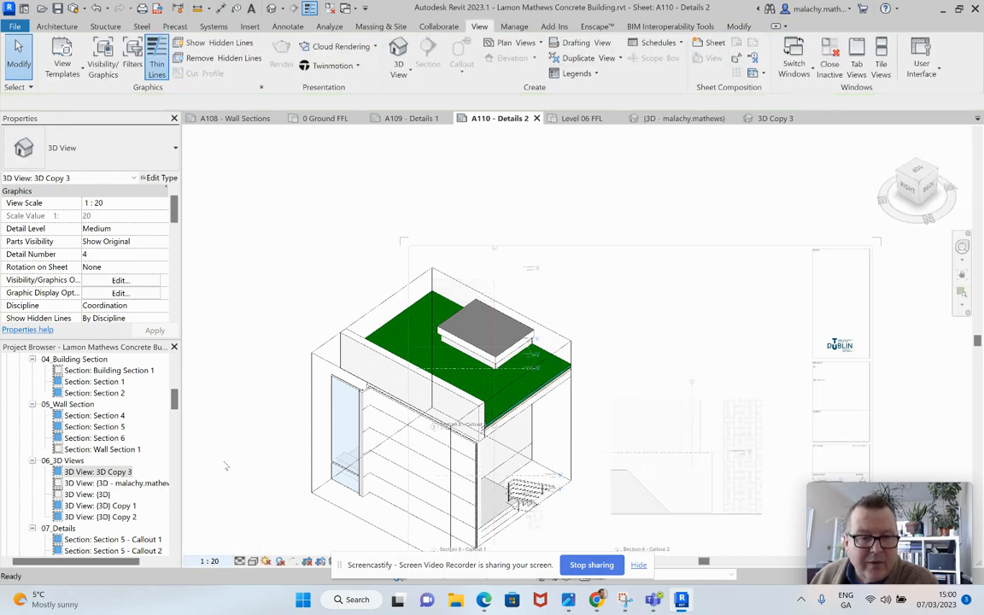
{"action": "scroll", "coordinate": [556, 352], "scroll_direction": "down", "scroll_amount": 4}
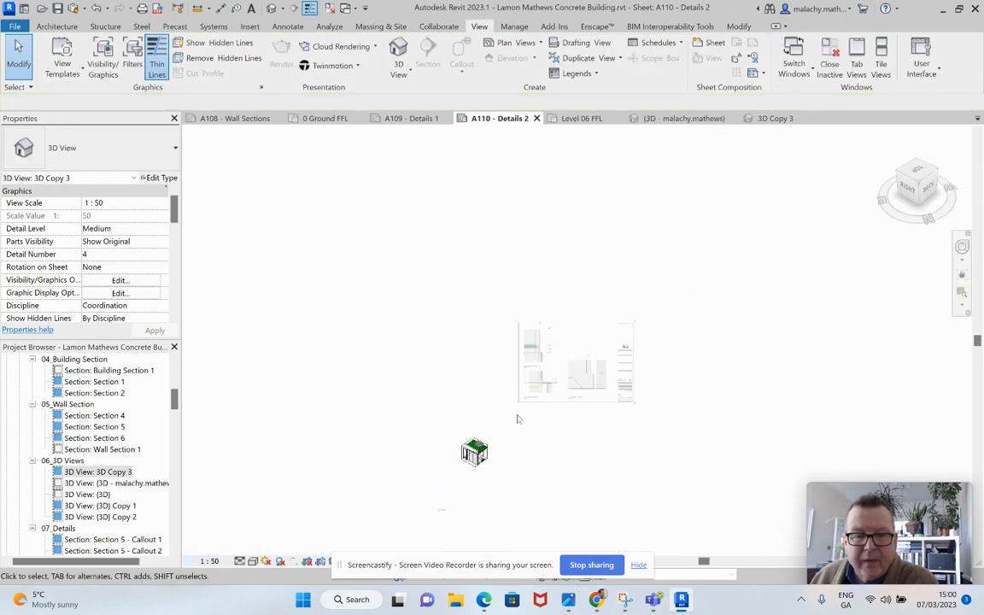
{"action": "right_click", "coordinate": [504, 467]}
{"action": "left_click", "coordinate": [552, 245]}
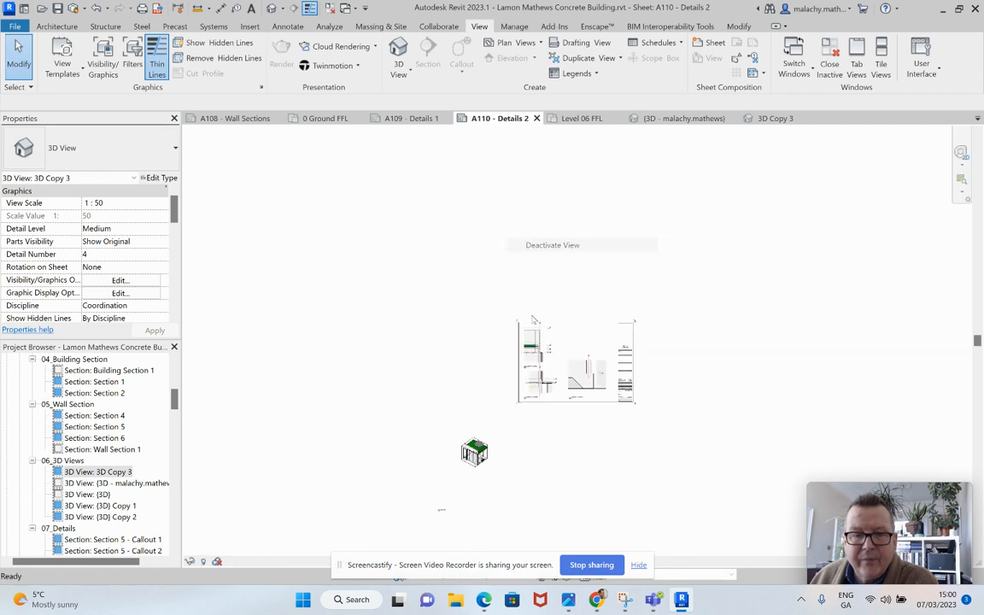
Step: Move the 3D Copy 3 viewport onto the sheet so the model sits above the Section 6 - Callout 2 detail
{"action": "left_click", "coordinate": [474, 451]}
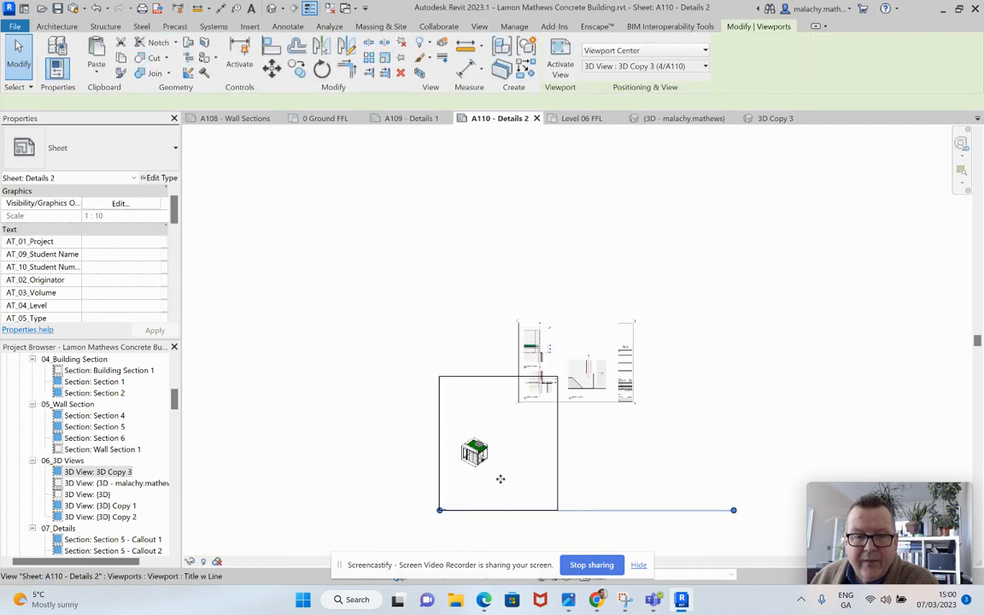
{"action": "left_click_drag", "start_coordinate": [474, 451], "coordinate": [591, 333]}
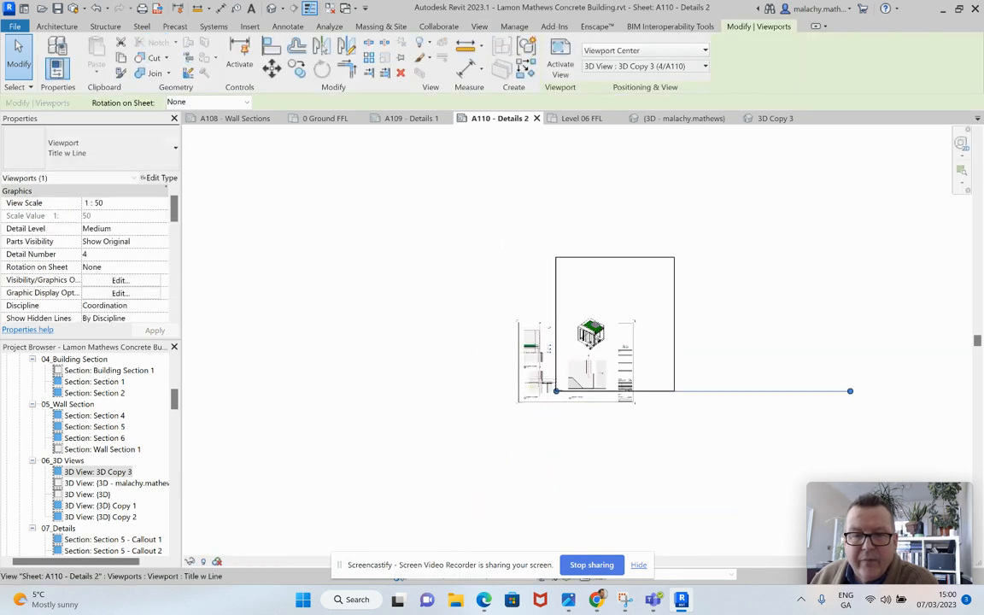
{"action": "key", "text": "Down"}
{"action": "key", "text": "Down"}
{"action": "key", "text": "Down"}
{"action": "key", "text": "Down"}
{"action": "key", "text": "Down"}
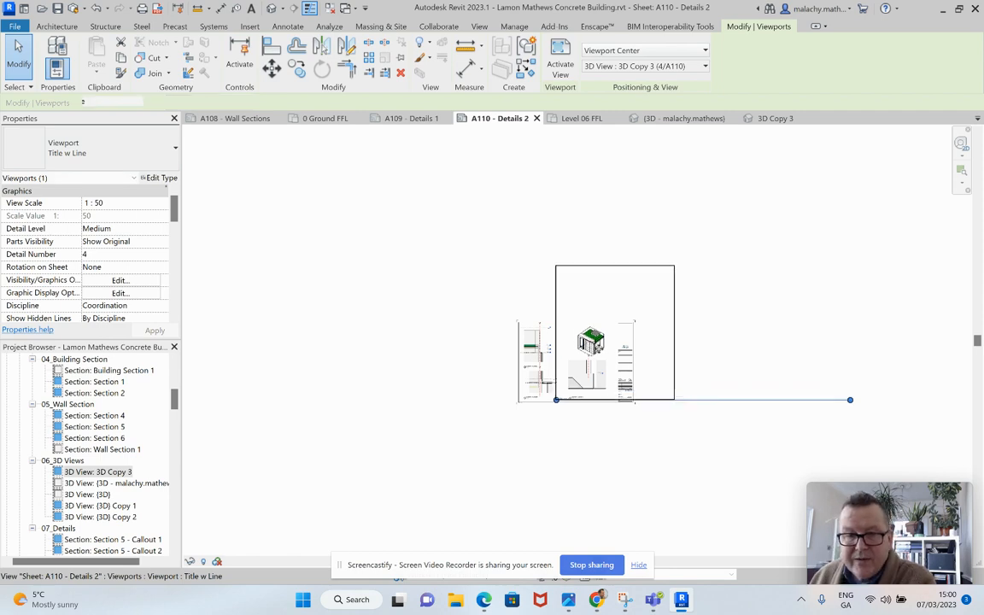
{"action": "key", "text": "Up"}
{"action": "key", "text": "Up"}
{"action": "left_click", "coordinate": [621, 493]}
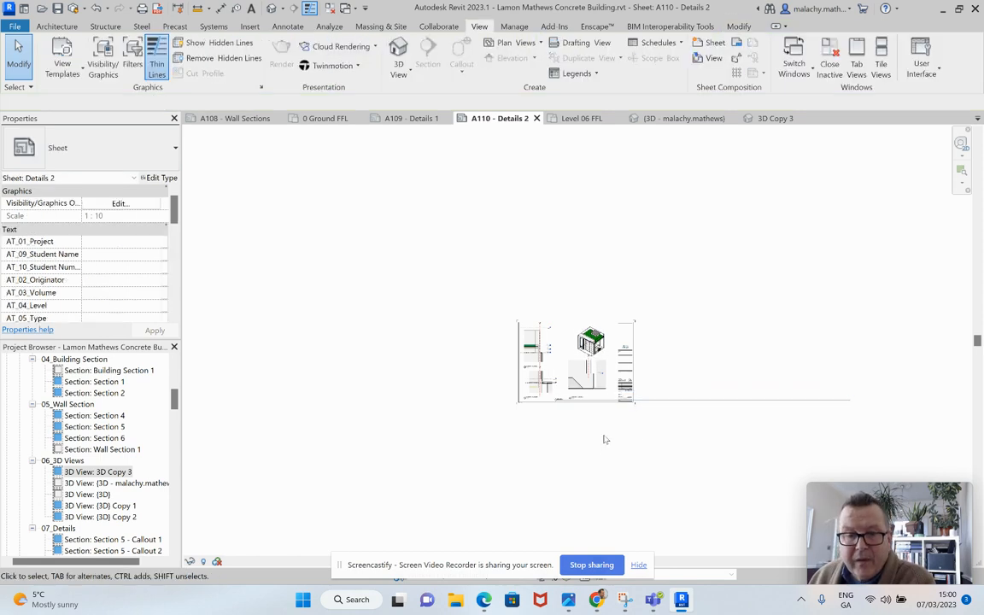
Step: Position the 3D Copy 3 title beneath its model and change the viewport type to Title No Line w Detail Ref
{"action": "left_click", "coordinate": [687, 402]}
{"action": "left_click_drag", "start_coordinate": [556, 398], "coordinate": [582, 359]}
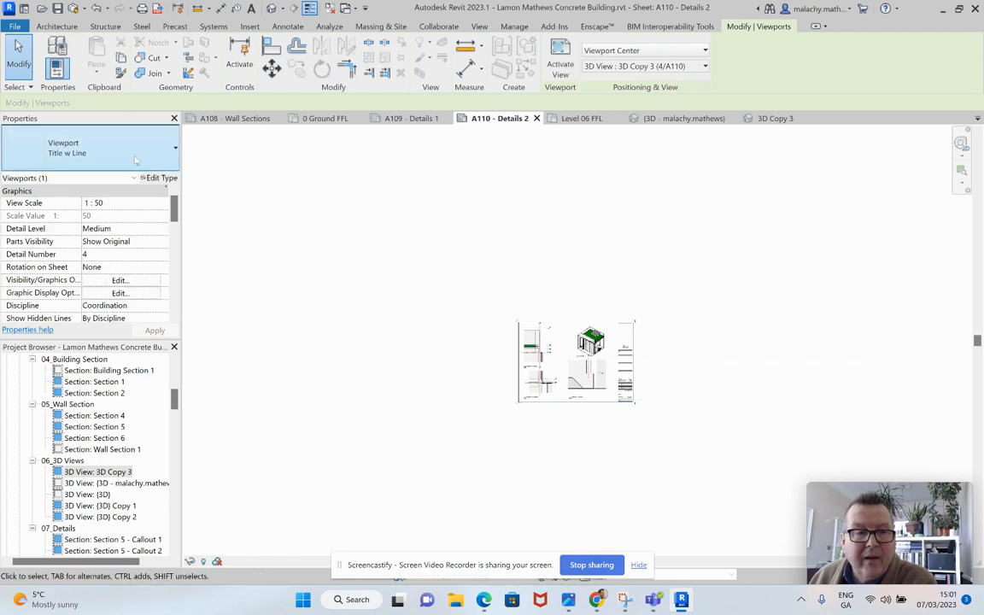
{"action": "left_click", "coordinate": [102, 155]}
{"action": "left_click", "coordinate": [69, 286]}
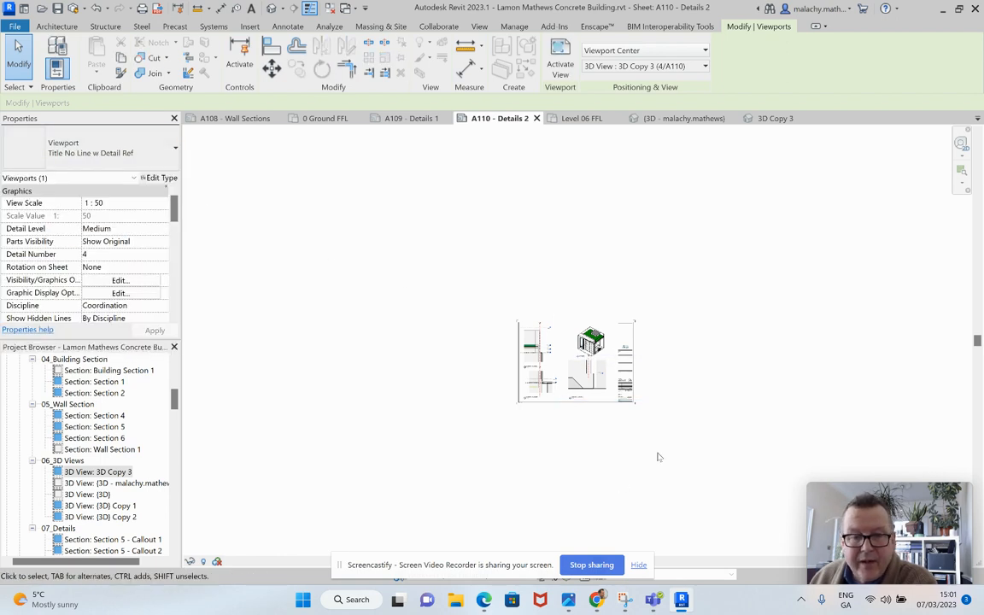
{"action": "scroll", "coordinate": [617, 360], "scroll_direction": "up", "scroll_amount": 5}
{"action": "middle_click_drag", "start_coordinate": [616, 359], "coordinate": [671, 388]}
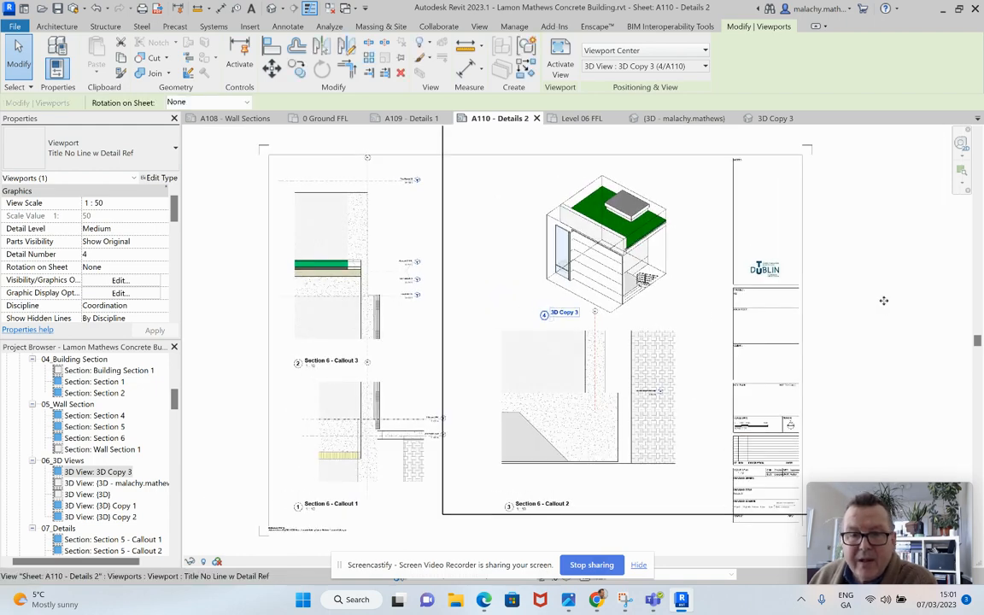
{"action": "left_click", "coordinate": [229, 344]}
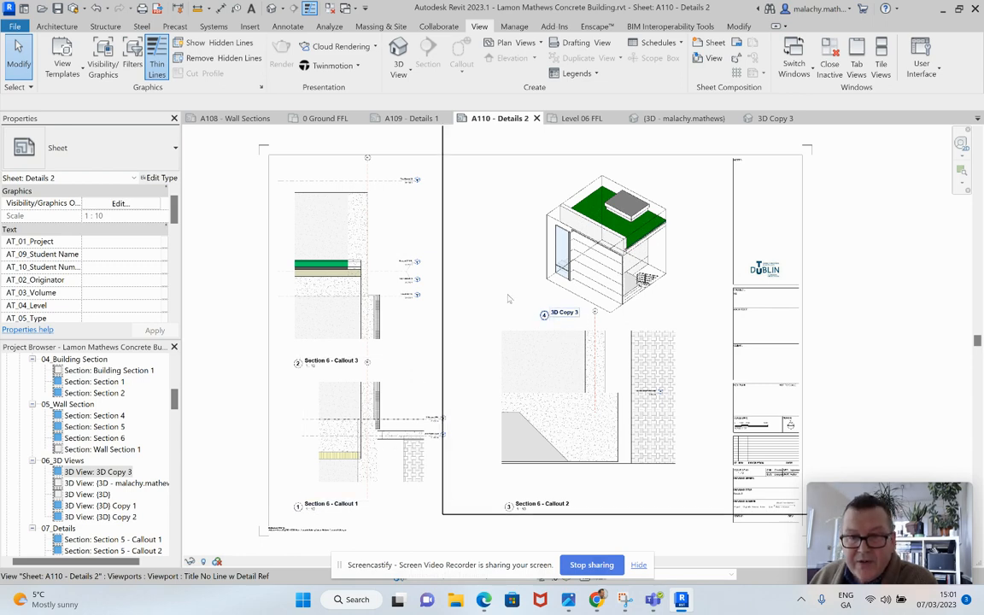
{"action": "scroll", "coordinate": [508, 295], "scroll_direction": "down", "scroll_amount": 2}
{"action": "left_click", "coordinate": [842, 319]}
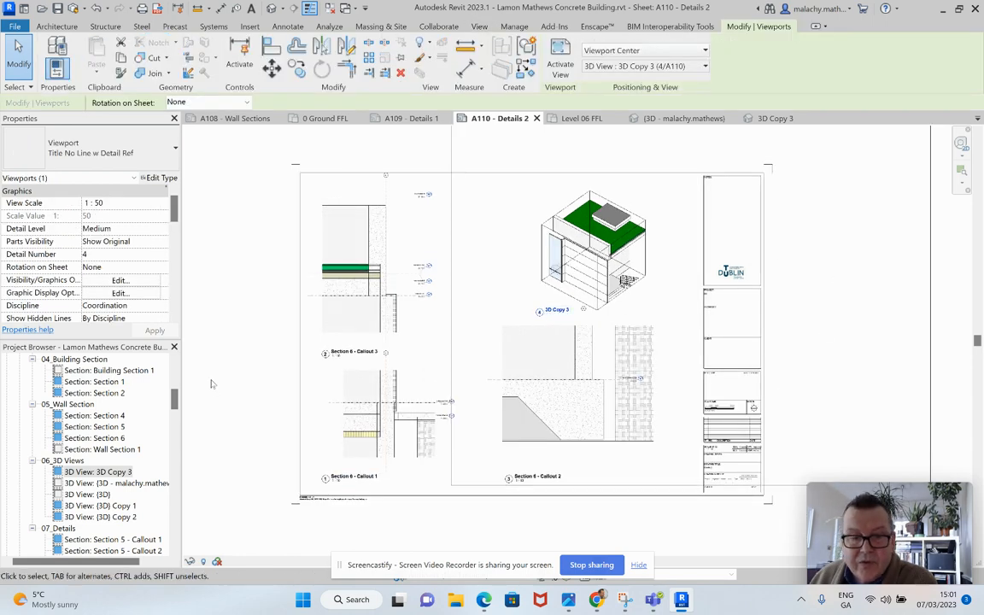
{"action": "left_click", "coordinate": [246, 365]}
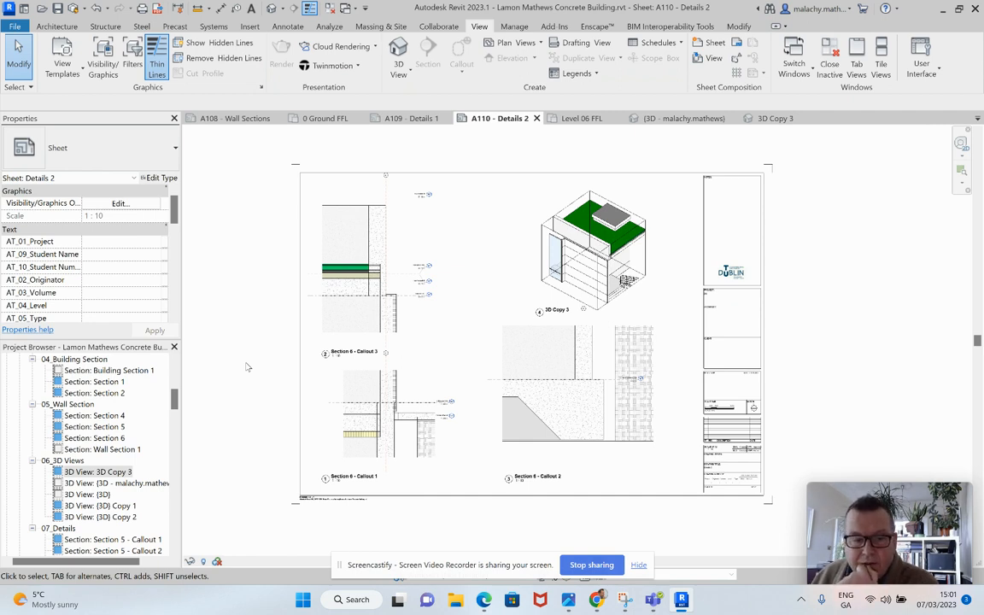
Step: Set the A110 - Details 2 sheet's project code to P02 and fill in the student name and student number
{"action": "scroll", "coordinate": [98, 455], "scroll_direction": "down", "scroll_amount": 10}
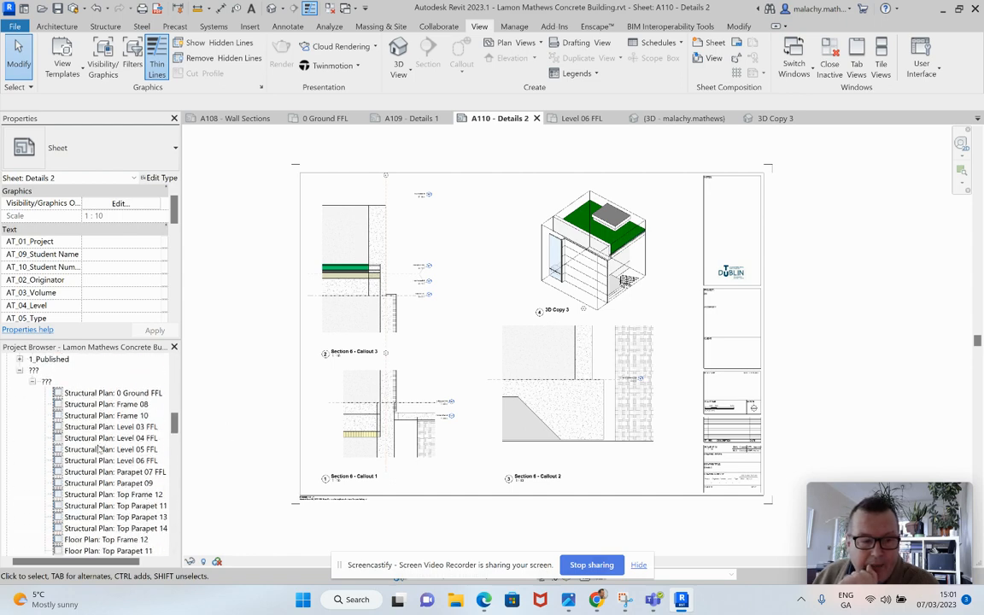
{"action": "scroll", "coordinate": [98, 456], "scroll_direction": "down", "scroll_amount": 5}
{"action": "scroll", "coordinate": [98, 455], "scroll_direction": "up", "scroll_amount": 2}
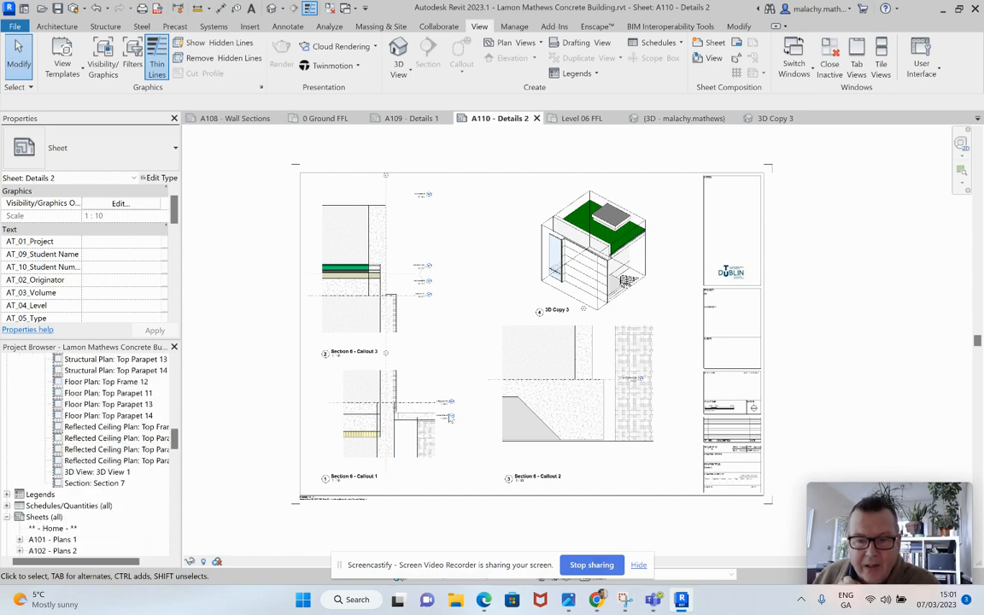
{"action": "scroll", "coordinate": [726, 474], "scroll_direction": "up", "scroll_amount": 5}
{"action": "scroll", "coordinate": [730, 476], "scroll_direction": "up", "scroll_amount": 2}
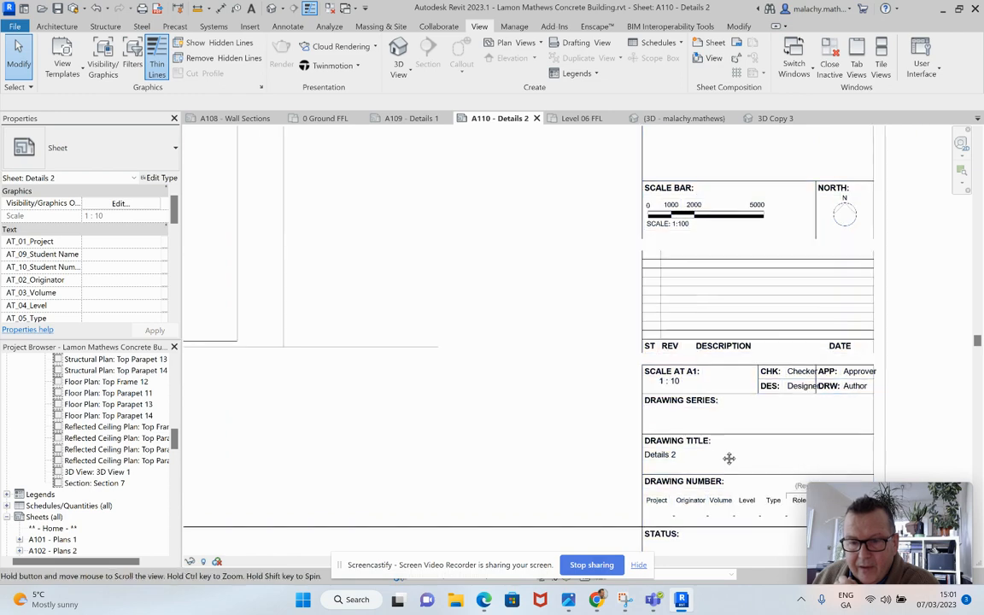
{"action": "middle_click_drag", "start_coordinate": [727, 458], "coordinate": [621, 430]}
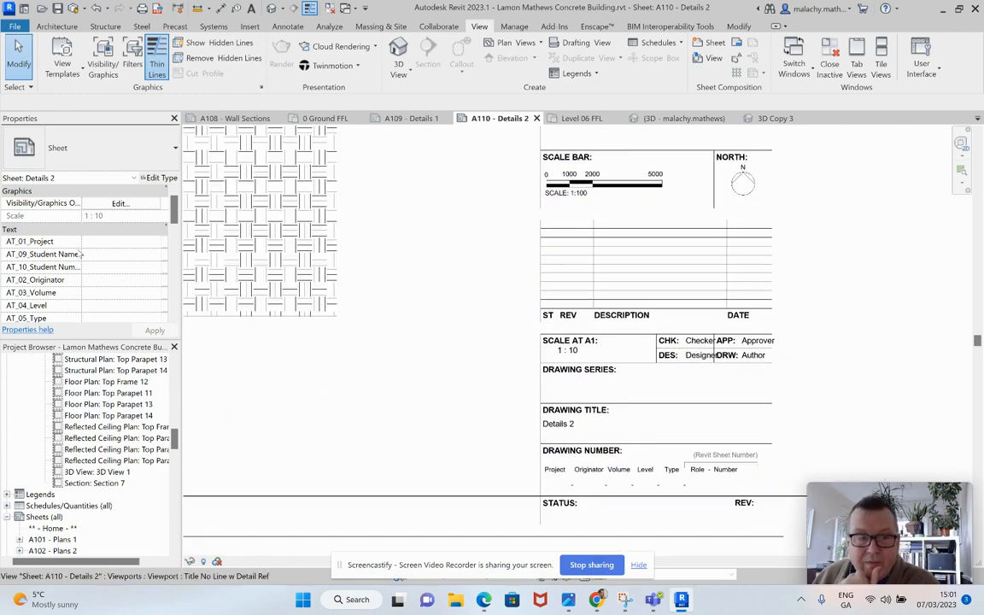
{"action": "left_click", "coordinate": [147, 254]}
{"action": "type", "text": "P02"}
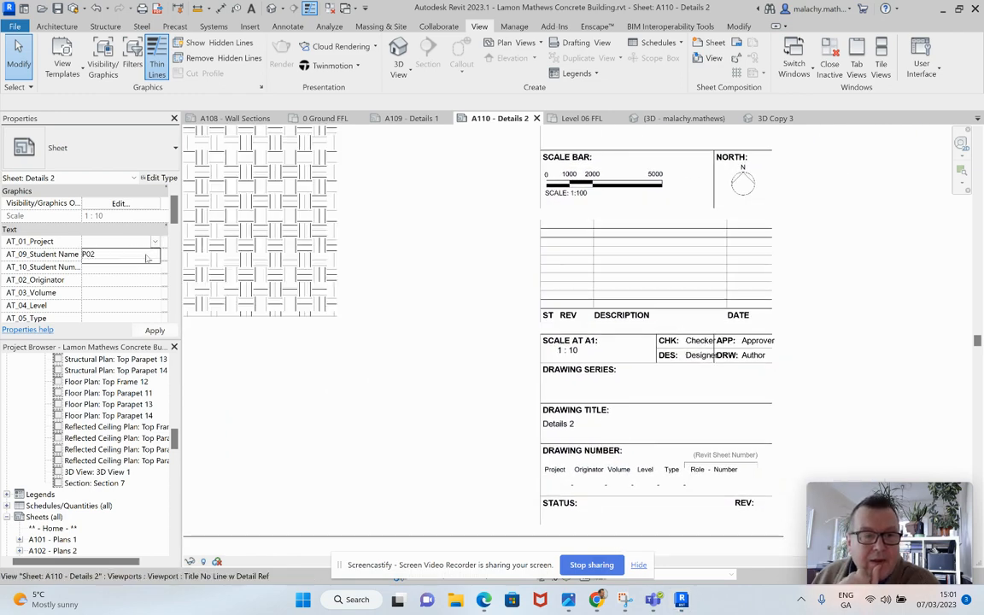
{"action": "left_click", "coordinate": [146, 256]}
{"action": "left_click", "coordinate": [156, 254]}
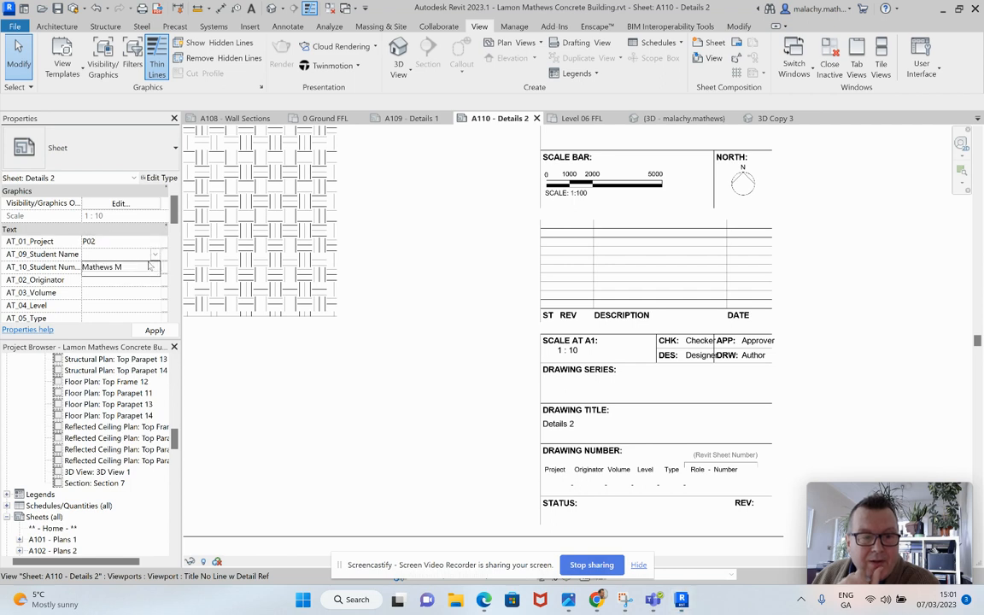
{"action": "left_click", "coordinate": [154, 267]}
{"action": "left_click", "coordinate": [155, 269]}
{"action": "left_click", "coordinate": [146, 280]}
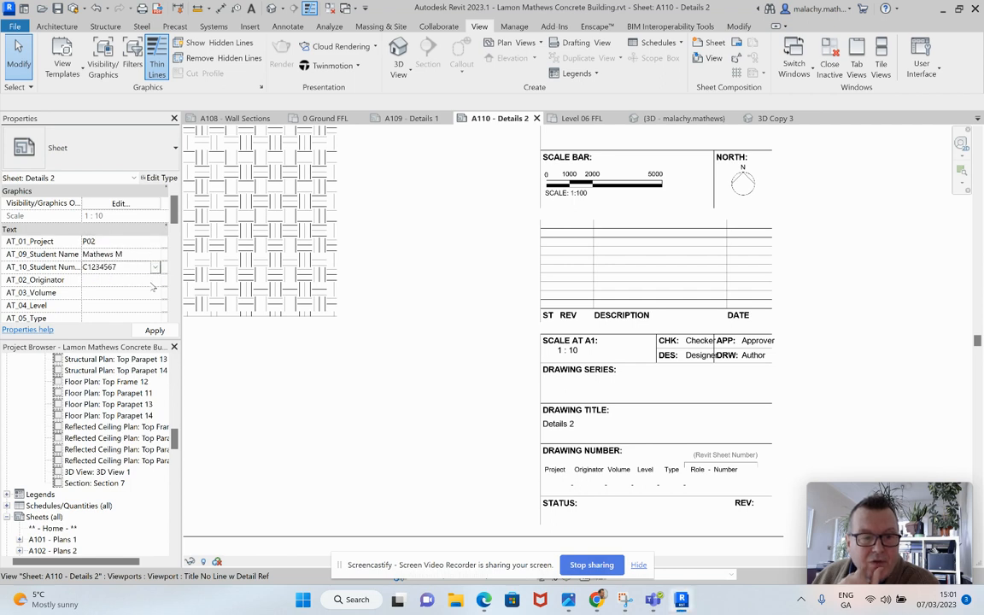
Step: Set the sheet's originator to TUD, its volume to ZZ and its level to XX
{"action": "left_click", "coordinate": [156, 282]}
{"action": "left_click", "coordinate": [156, 280]}
{"action": "left_click", "coordinate": [153, 293]}
{"action": "left_click", "coordinate": [154, 293]}
{"action": "left_click", "coordinate": [154, 294]}
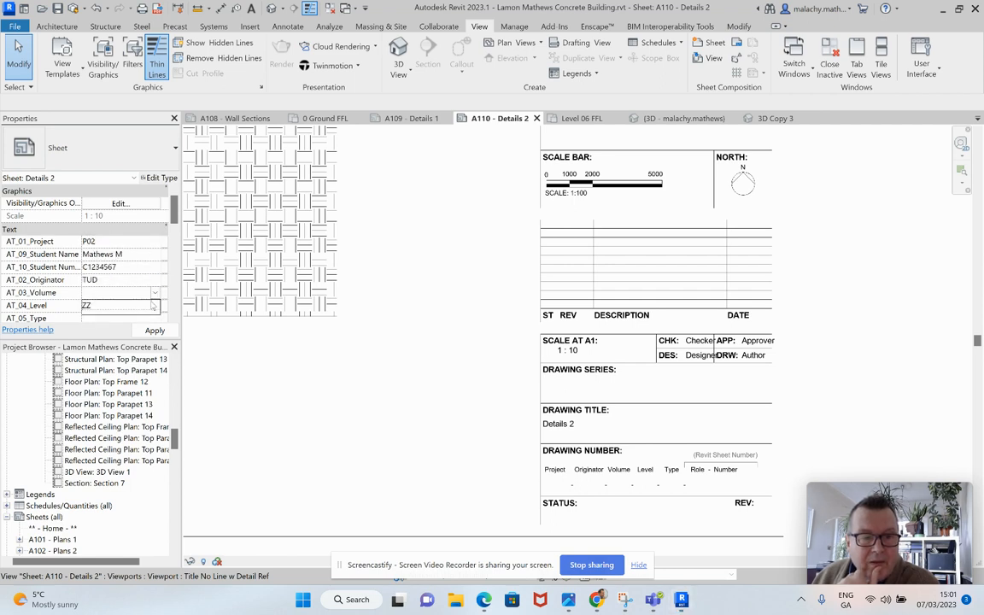
{"action": "left_click", "coordinate": [152, 307]}
{"action": "left_click", "coordinate": [154, 306]}
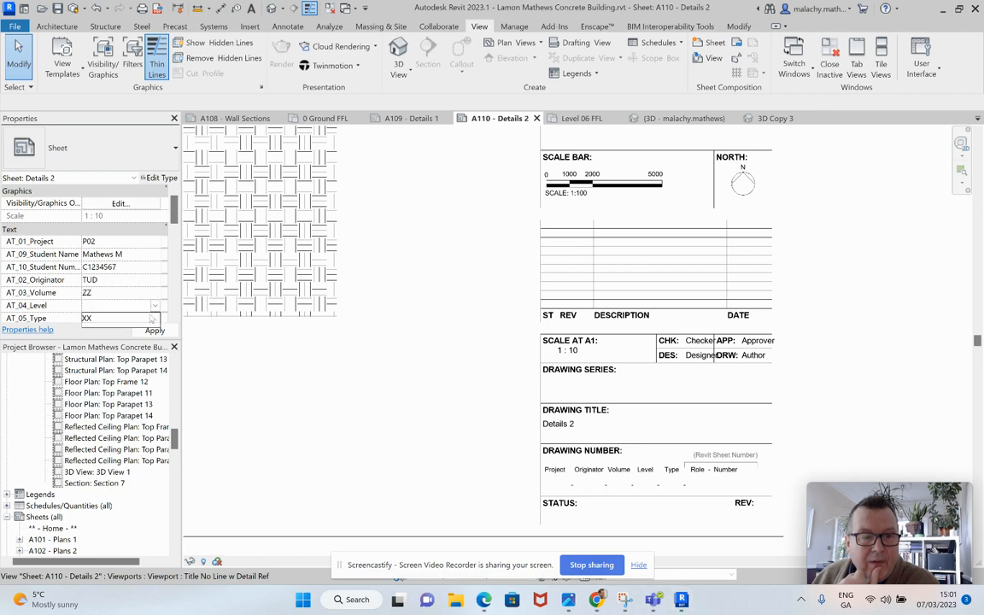
{"action": "left_click", "coordinate": [150, 318]}
Step: Set the sheet's type code to M3 and its drawing number to 0010
{"action": "scroll", "coordinate": [143, 287], "scroll_direction": "down", "scroll_amount": 4}
{"action": "scroll", "coordinate": [145, 289], "scroll_direction": "up", "scroll_amount": 2}
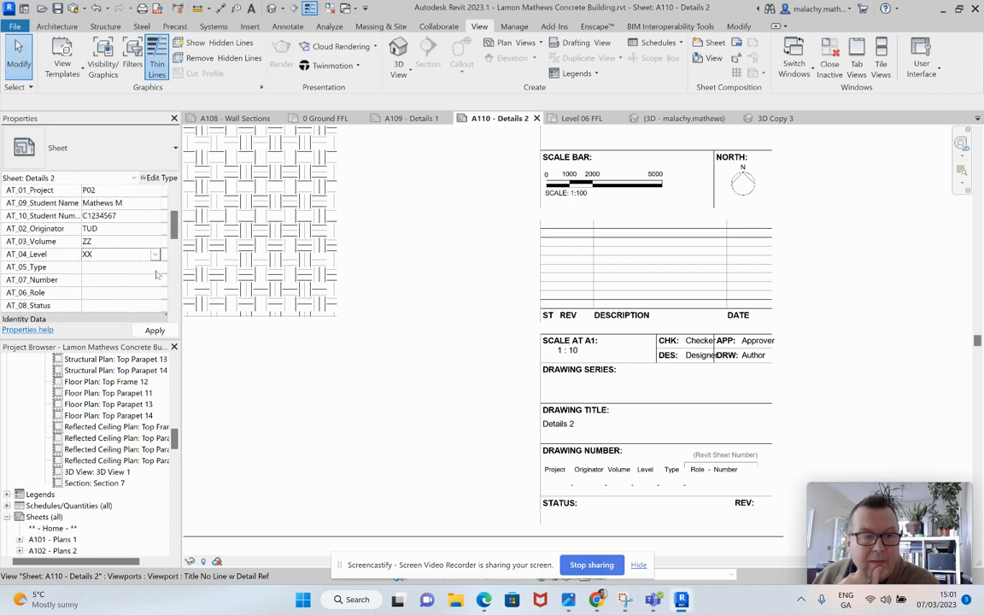
{"action": "left_click", "coordinate": [155, 267]}
{"action": "left_click", "coordinate": [155, 280]}
{"action": "left_click", "coordinate": [154, 280]}
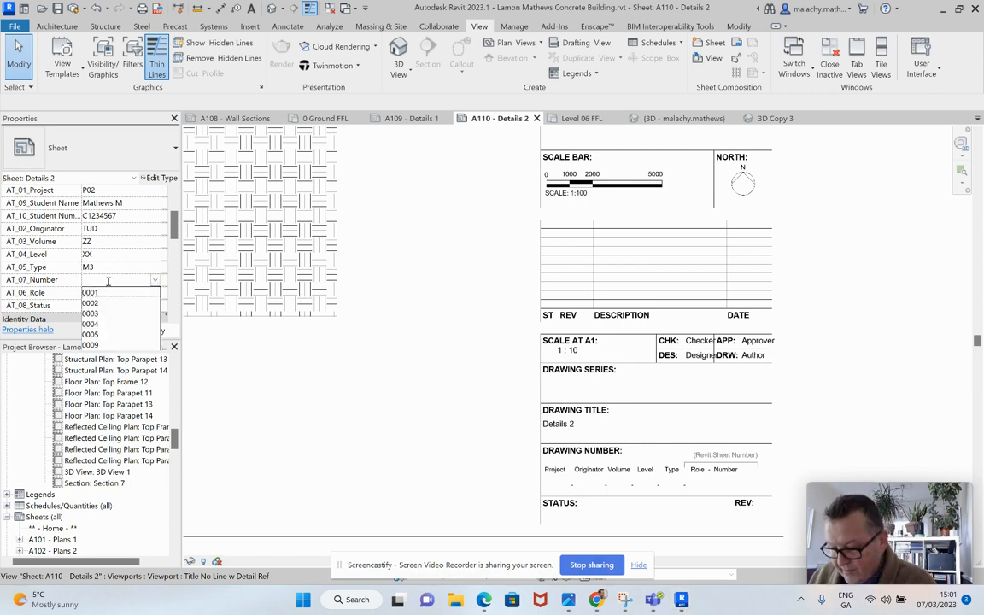
{"action": "type", "text": "0010"}
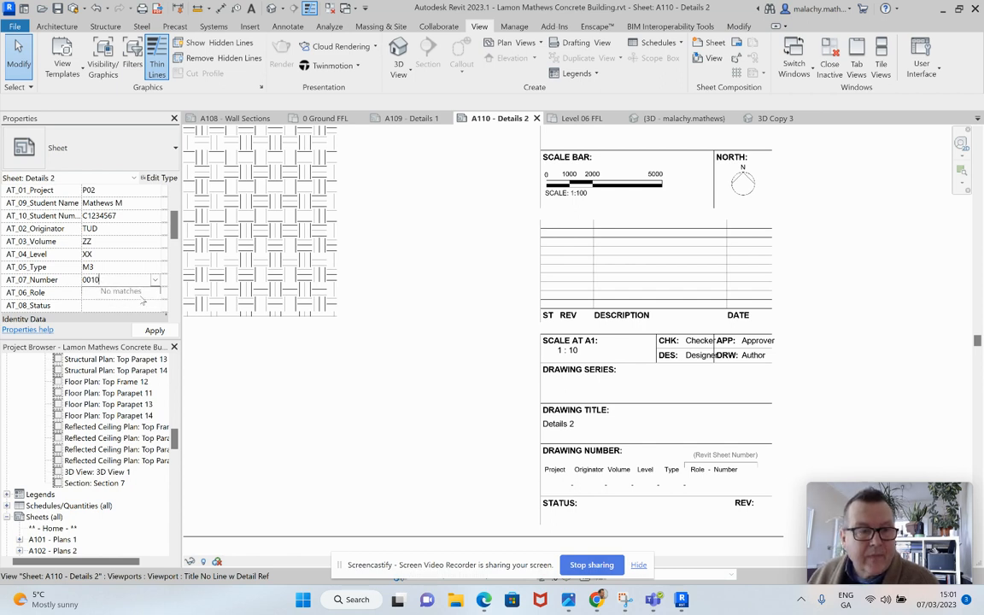
Step: Set the sheet's role to AT and its status to 3.0, completing the title block details
{"action": "left_click", "coordinate": [145, 298]}
{"action": "left_click", "coordinate": [154, 293]}
{"action": "left_click", "coordinate": [134, 307]}
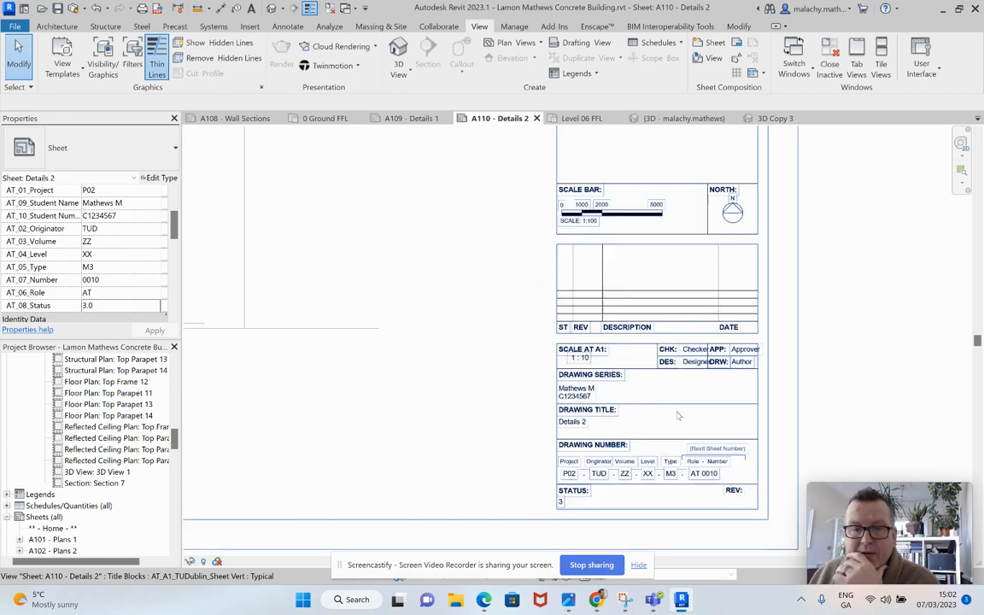
{"action": "scroll", "coordinate": [675, 401], "scroll_direction": "down", "scroll_amount": 5}
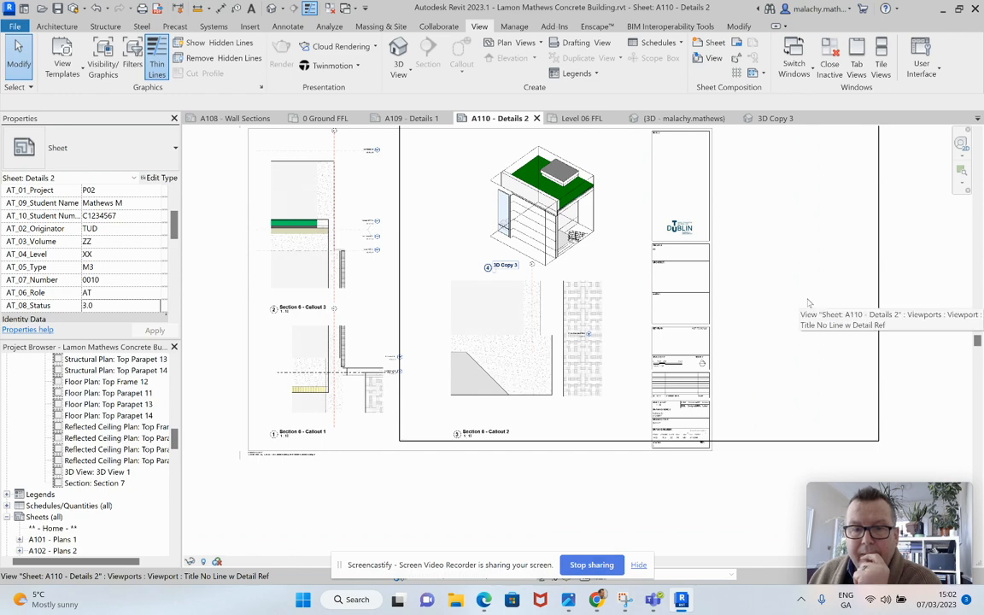
{"action": "middle_click_drag", "start_coordinate": [821, 324], "coordinate": [837, 382]}
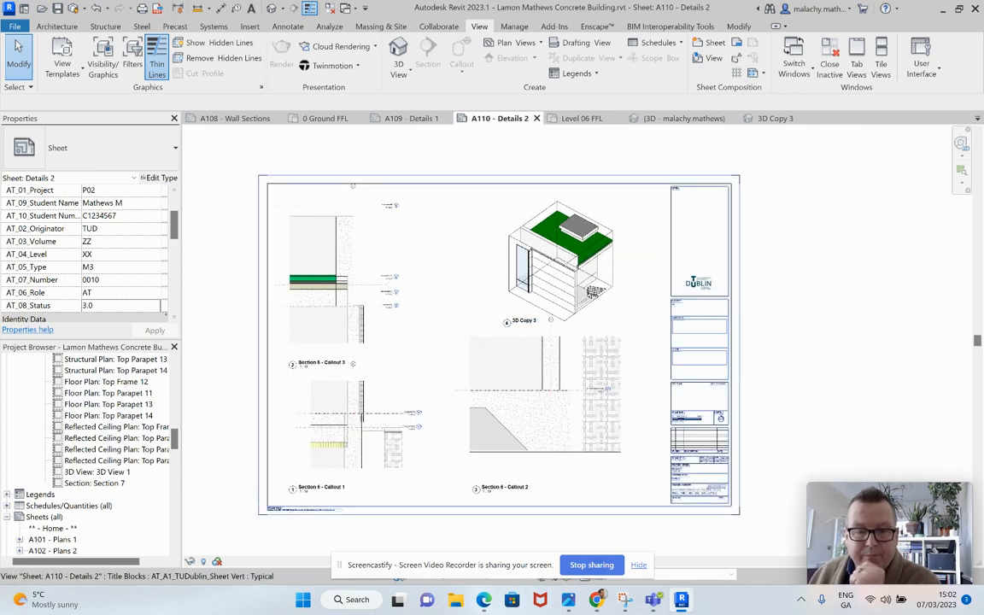